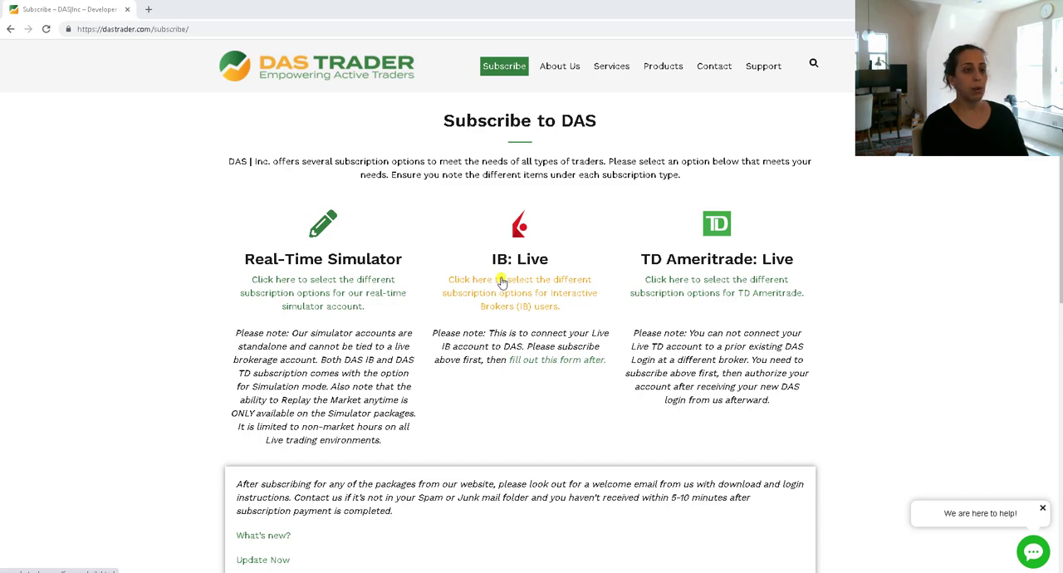
- Subscribe to the Deluxe Package at $150.00 USD monthly from the IB: Live options, and leave the PayPal payment confirmation
{"action": "left_click", "coordinate": [501, 283]}
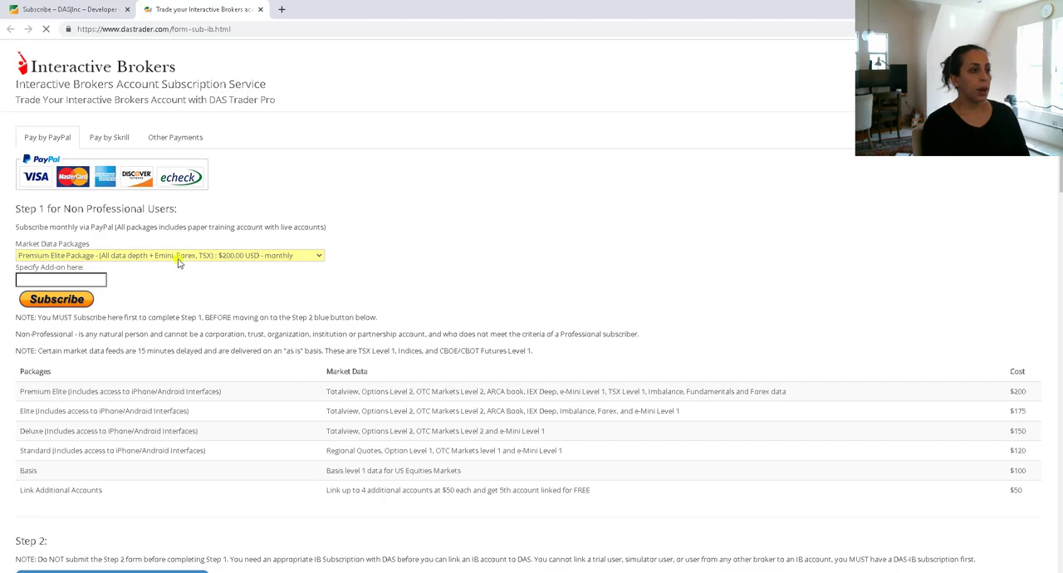
{"action": "left_click", "coordinate": [178, 257]}
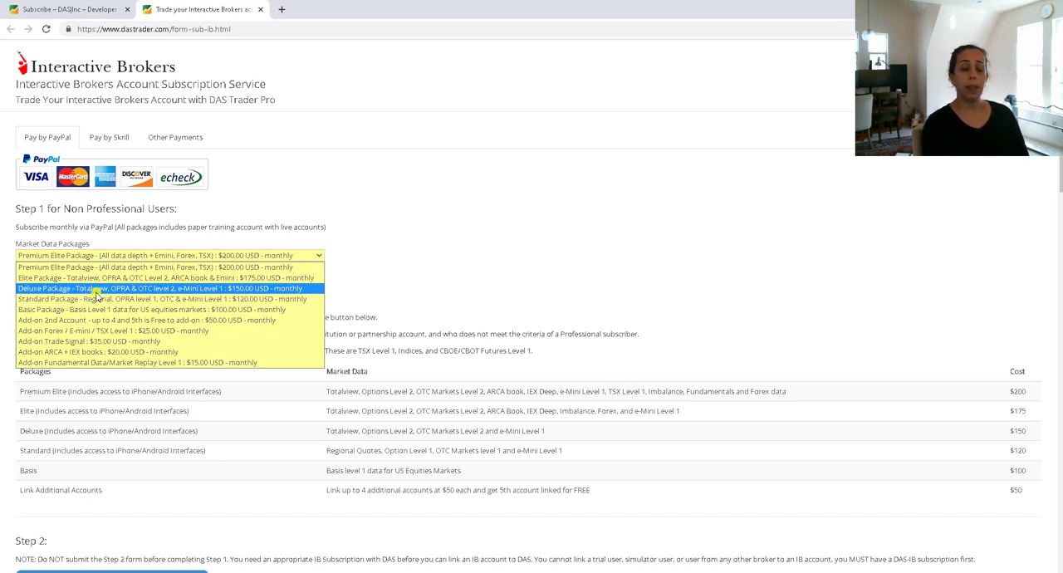
{"action": "left_click", "coordinate": [243, 288]}
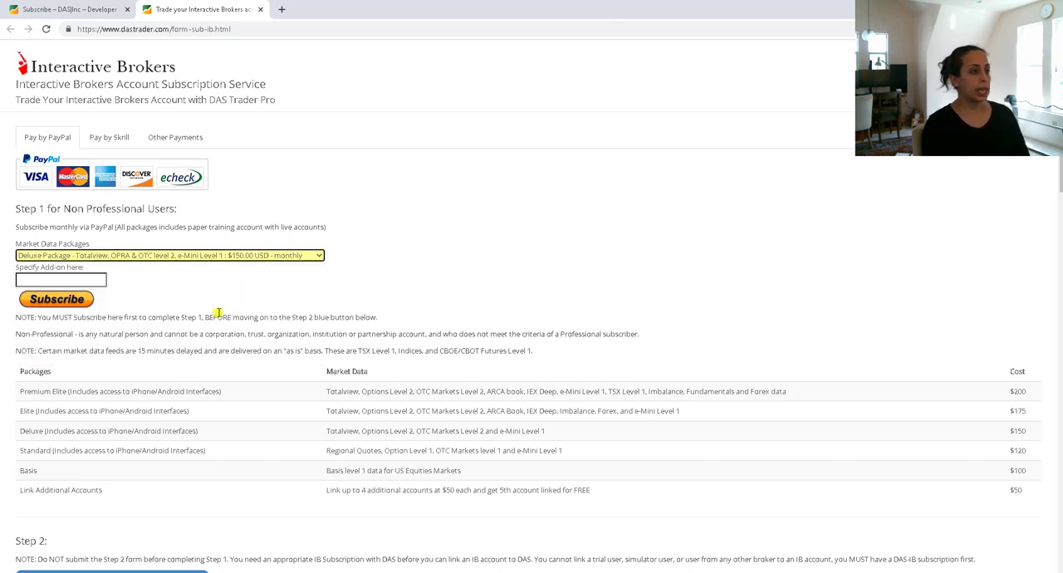
{"action": "left_click", "coordinate": [58, 304]}
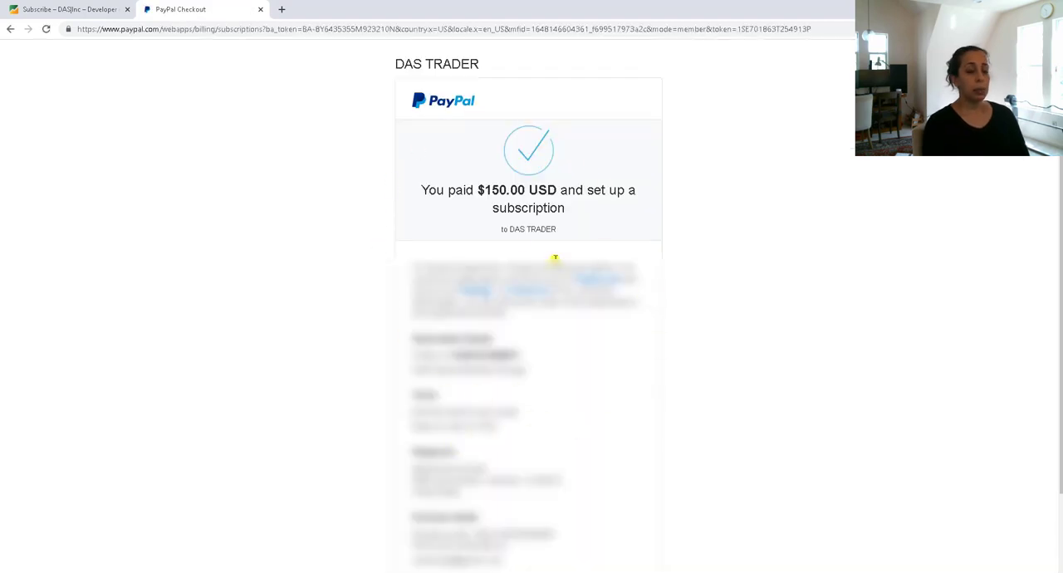
{"action": "scroll", "coordinate": [593, 405], "scroll_direction": "down", "scroll_amount": 1}
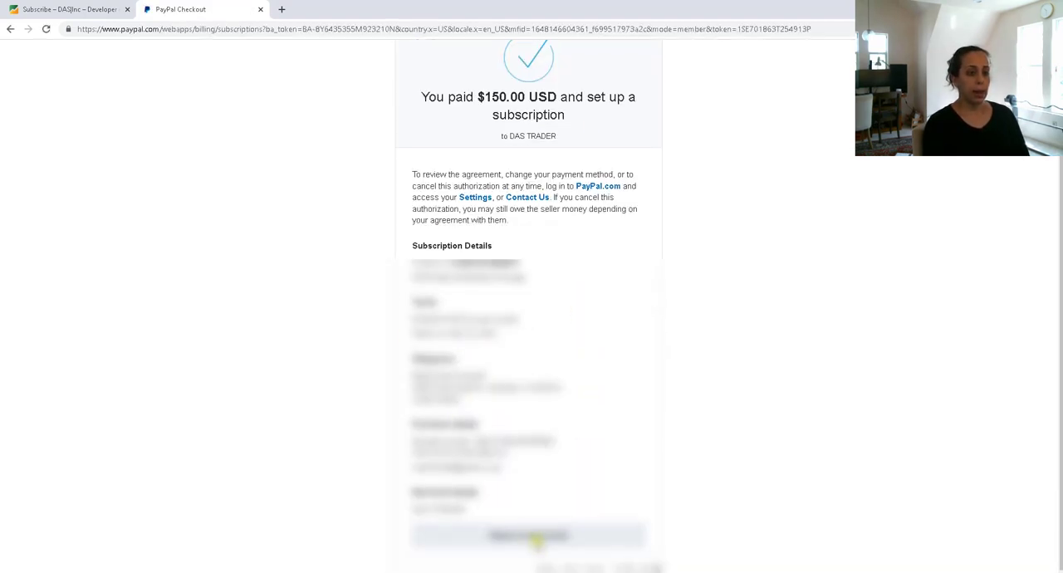
{"action": "left_click", "coordinate": [522, 538]}
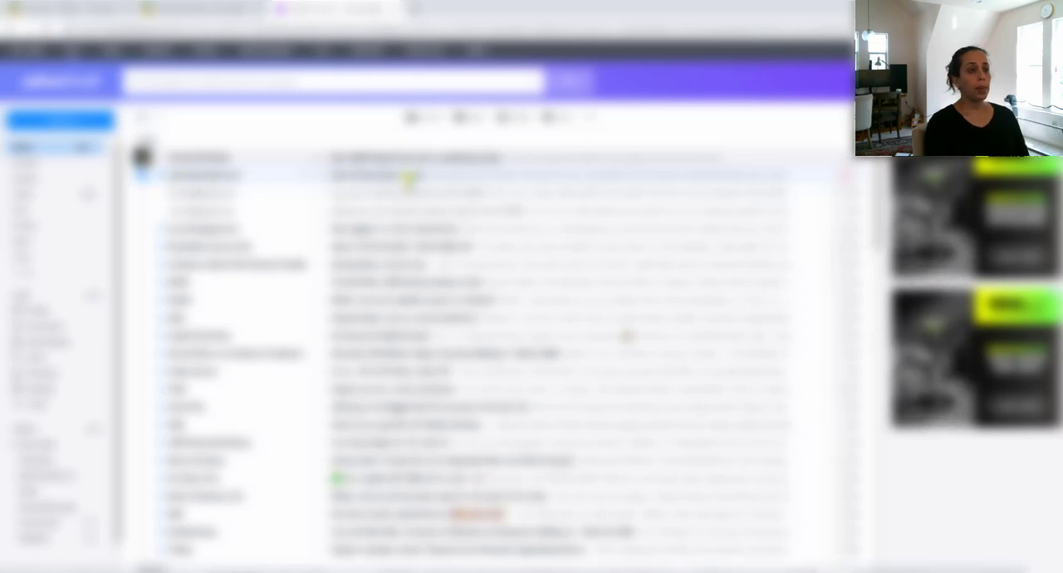
- Copy the download link from the DAS welcome email and open it in a new browser tab
{"action": "left_click", "coordinate": [409, 178]}
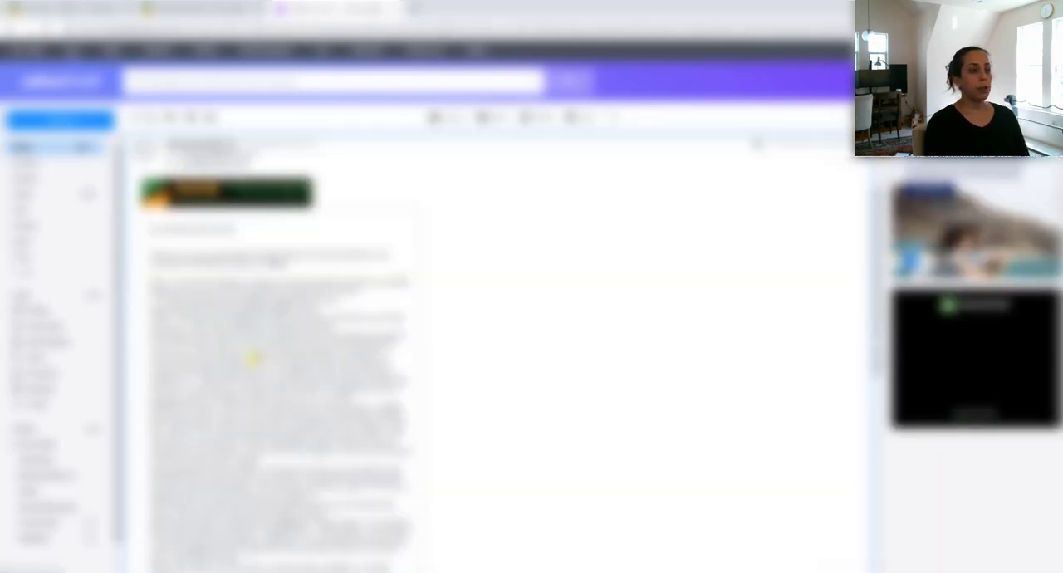
{"action": "scroll", "coordinate": [265, 279], "scroll_direction": "down", "scroll_amount": 2}
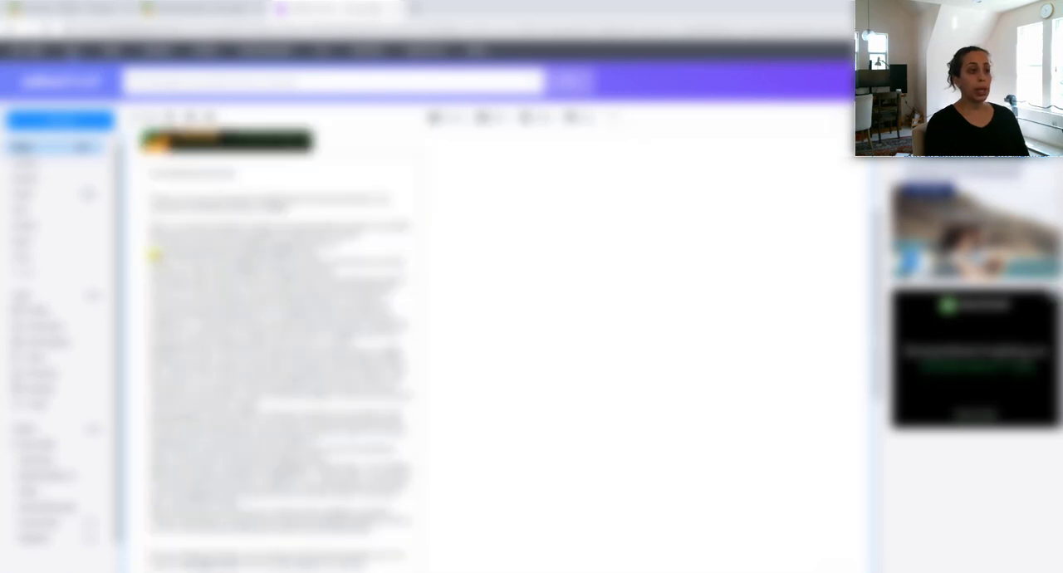
{"action": "left_click_drag", "start_coordinate": [153, 255], "coordinate": [335, 254]}
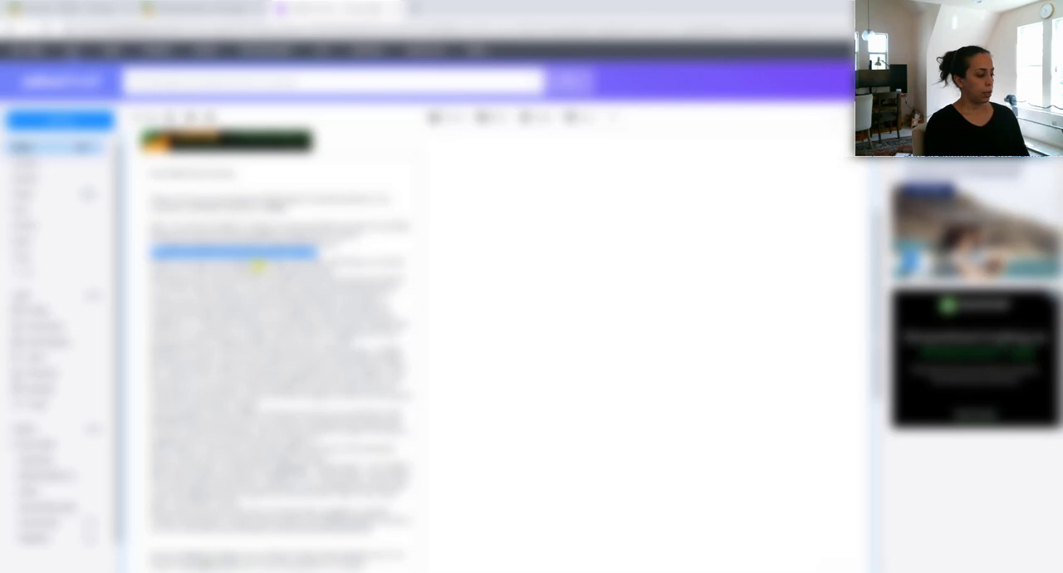
{"action": "left_click", "coordinate": [416, 10]}
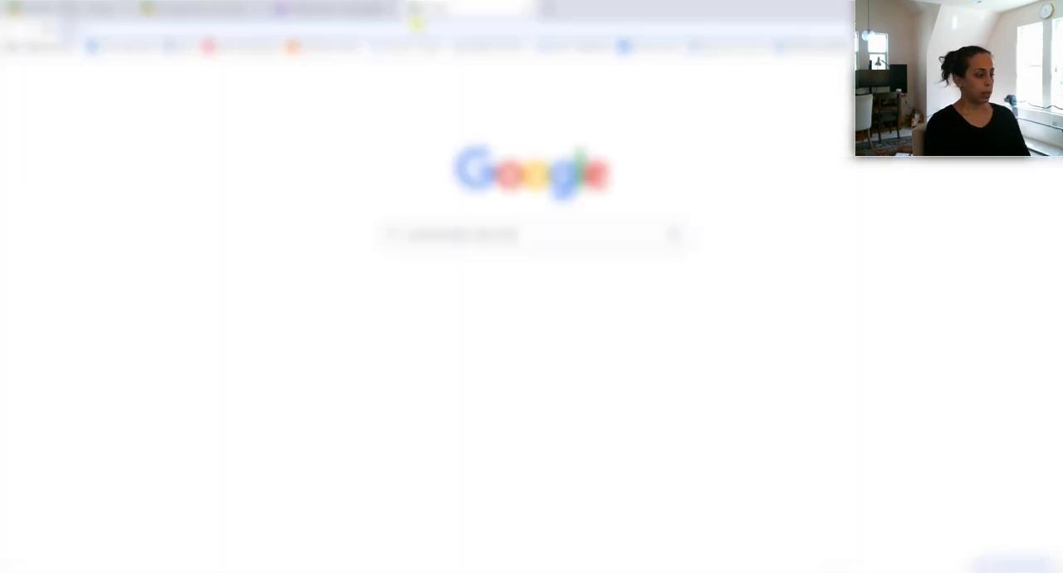
{"action": "type", "text": "https://dastrader.net/download/DASInstallBCO.html"}
{"action": "key", "text": "Return"}
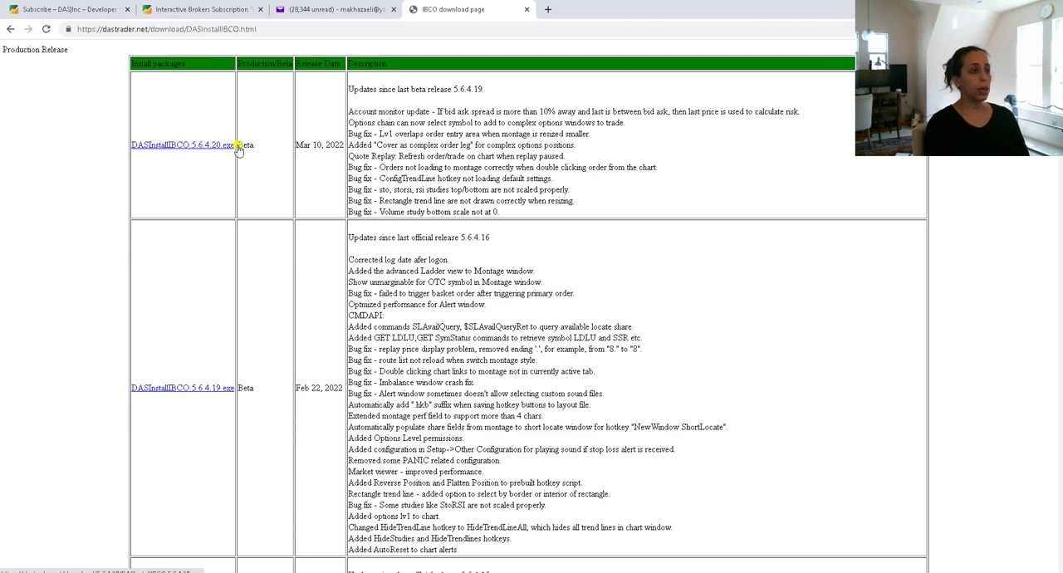
- Download DASInstallIBCO.5.6.4.20.exe, the Mar 10, 2022 release, and launch the installer
{"action": "left_click_drag", "start_coordinate": [300, 145], "coordinate": [341, 148]}
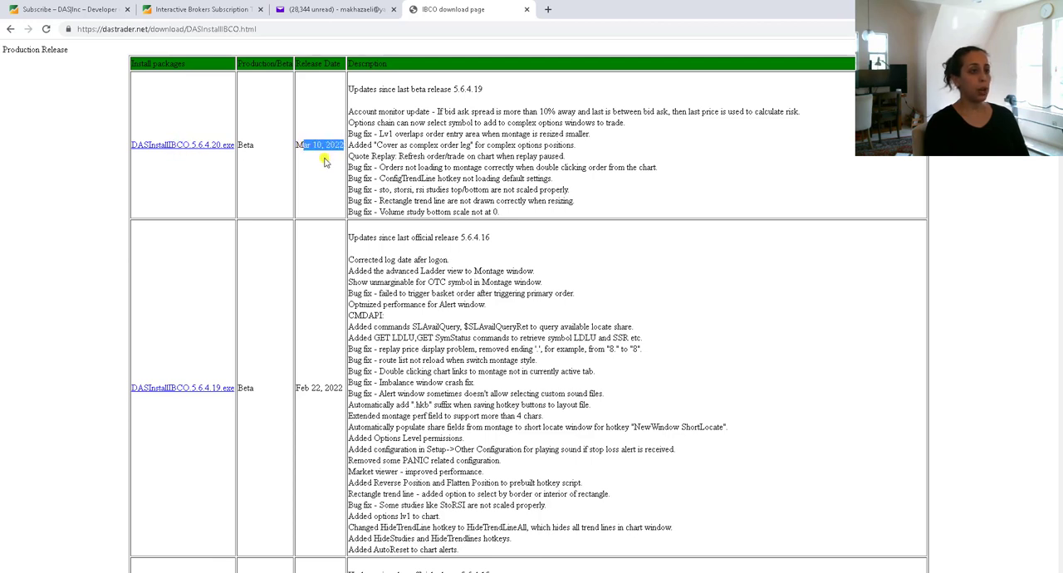
{"action": "left_click", "coordinate": [181, 146]}
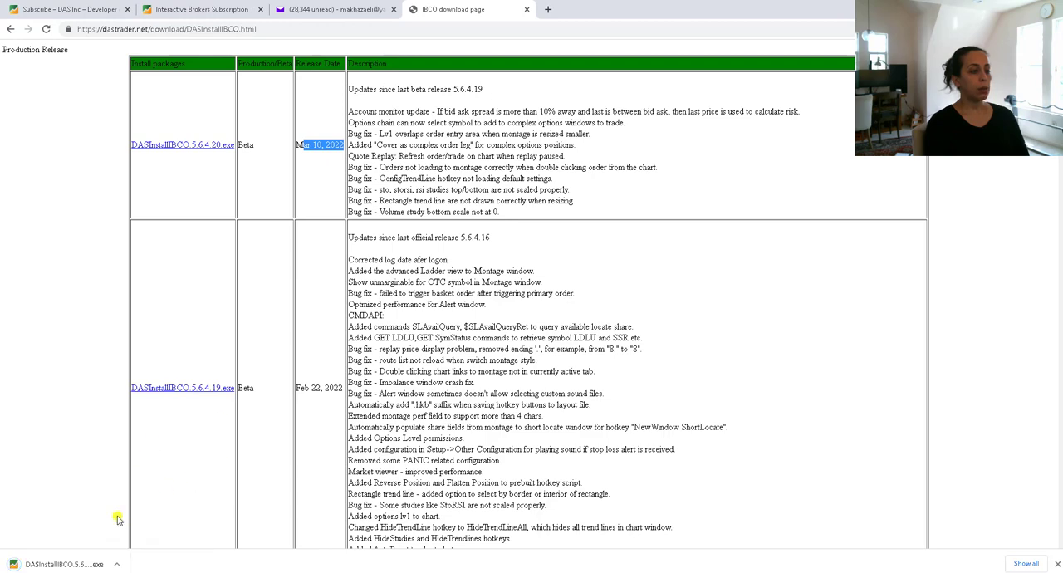
{"action": "left_click", "coordinate": [41, 564]}
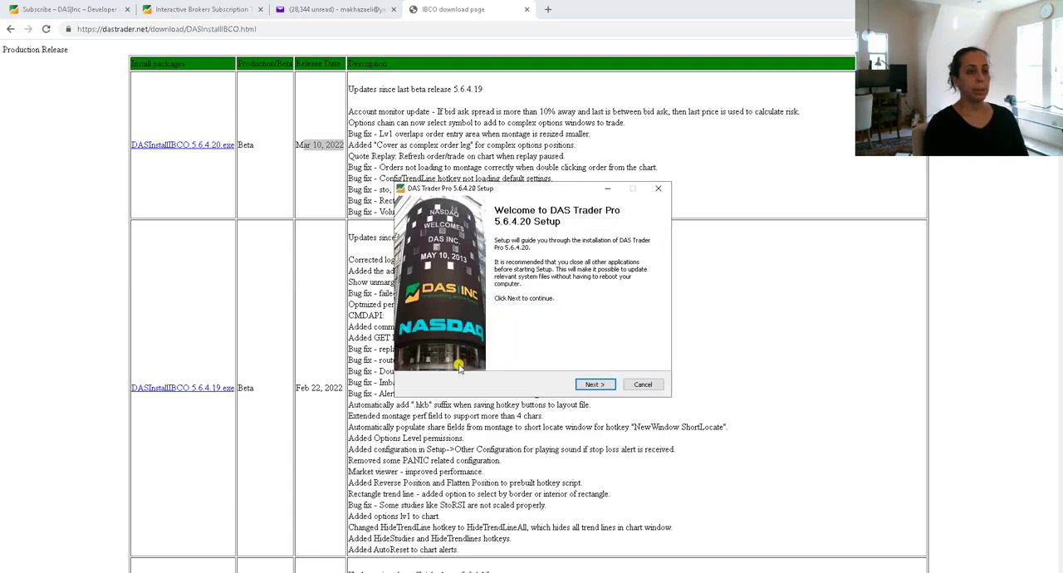
- Install DAS Trader Pro 5.6.4.20, acknowledging its release notes and closing the disclaimer of warranty
{"action": "left_click", "coordinate": [590, 386]}
{"action": "left_click", "coordinate": [595, 385]}
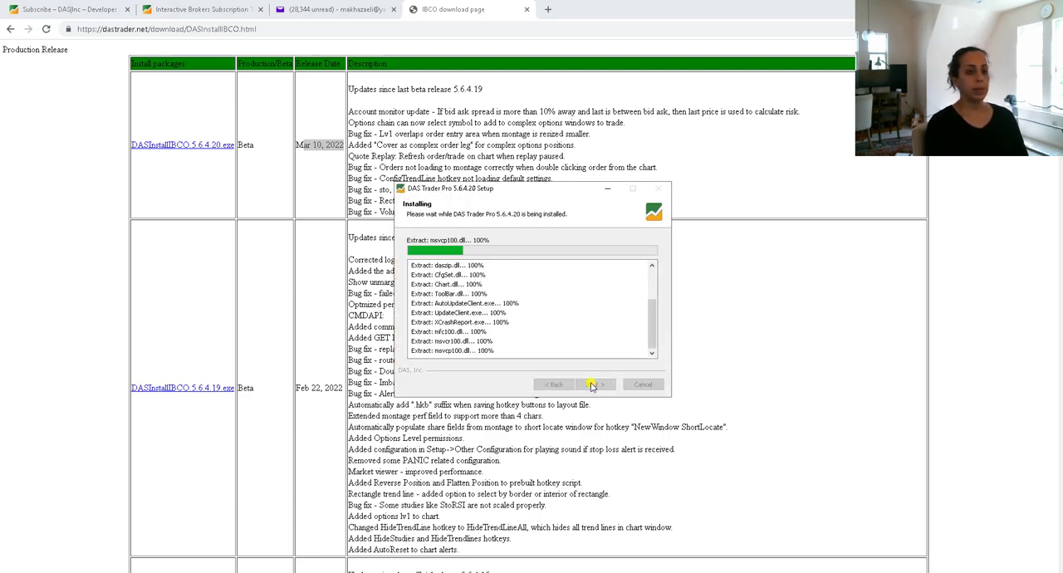
{"action": "left_click", "coordinate": [594, 385]}
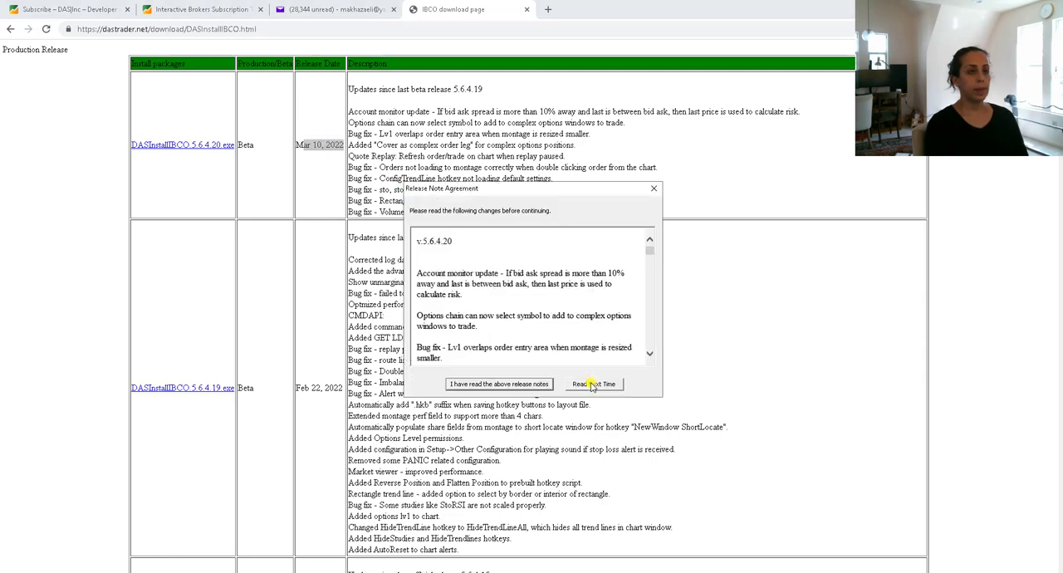
{"action": "left_click", "coordinate": [499, 383]}
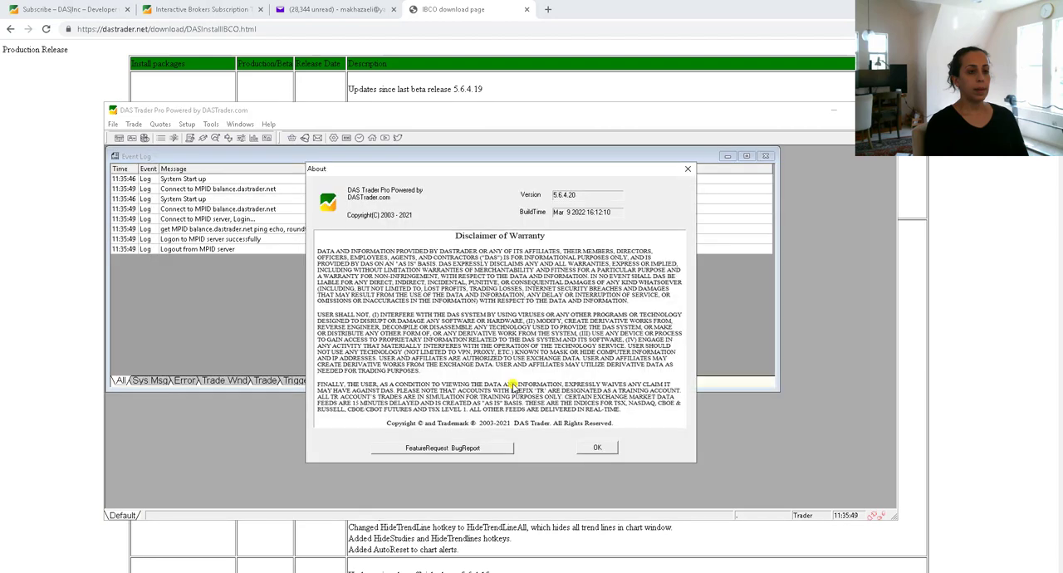
{"action": "left_click", "coordinate": [597, 449]}
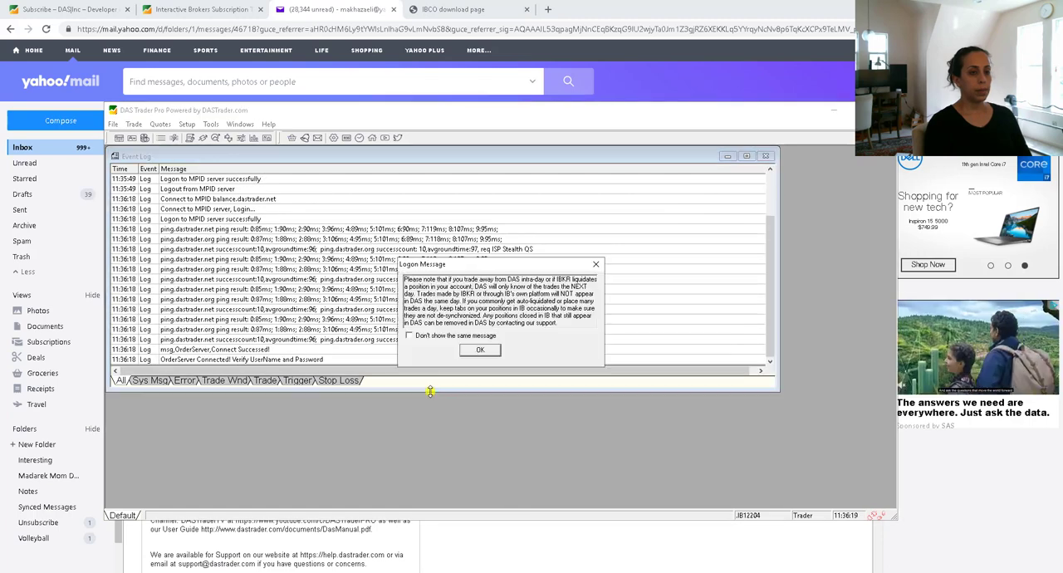
- Submit the account's security questions and answers, and dismiss the logon message
{"action": "left_click", "coordinate": [480, 350]}
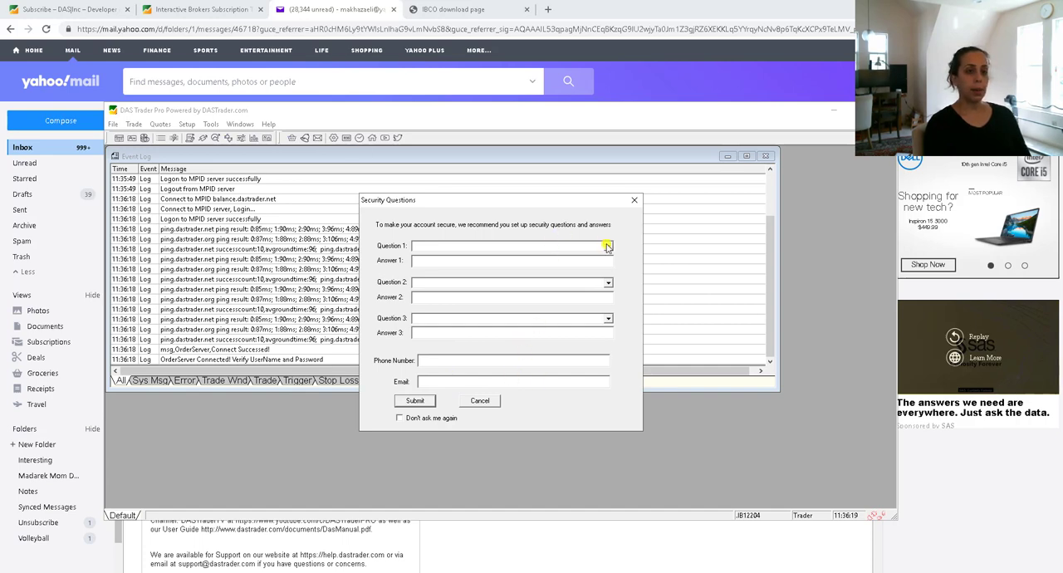
{"action": "left_click", "coordinate": [425, 400]}
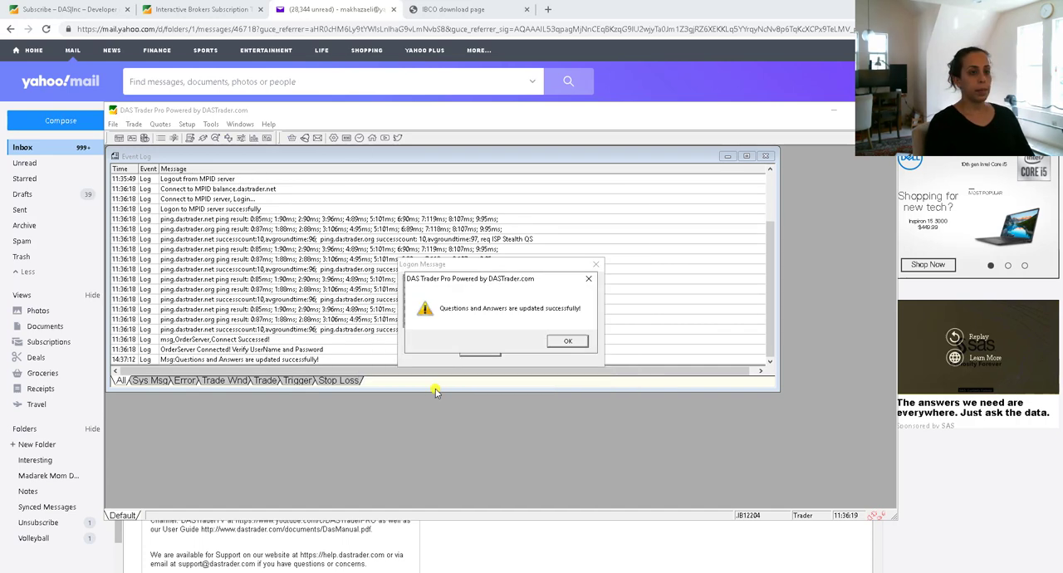
{"action": "left_click", "coordinate": [569, 342]}
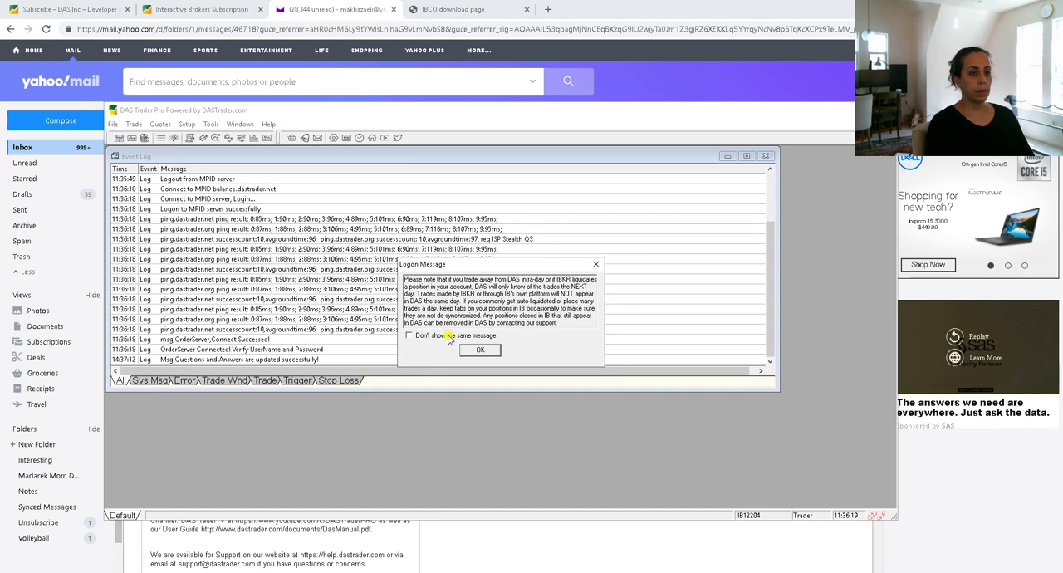
{"action": "left_click", "coordinate": [481, 351]}
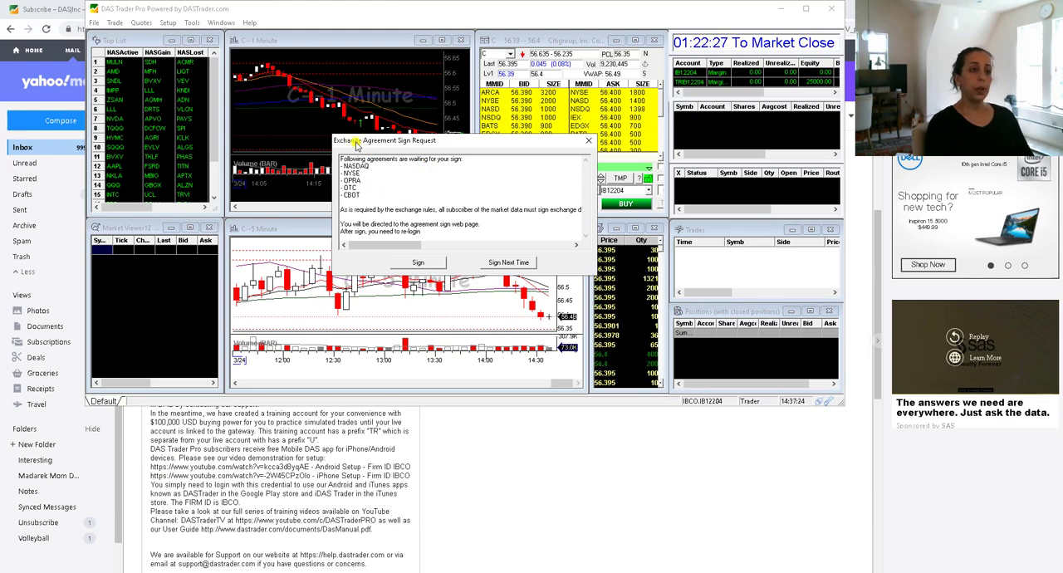
- Go to the exchange agreement signing page, sign in with the DAS login, and open the DAS Disclaimer of Warranty for signing
{"action": "left_click", "coordinate": [425, 264]}
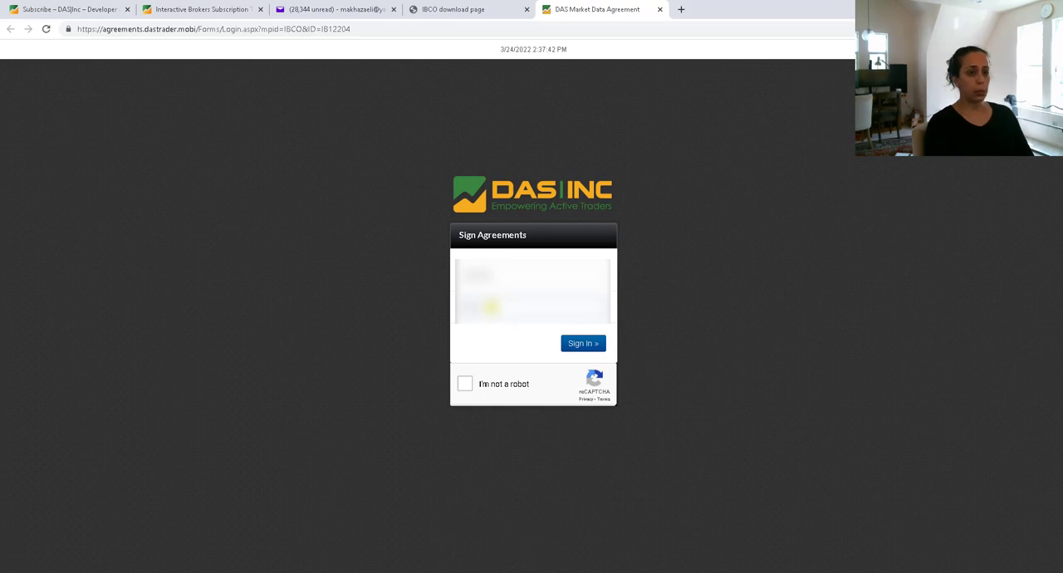
{"action": "left_click", "coordinate": [583, 343]}
{"action": "left_click", "coordinate": [801, 172]}
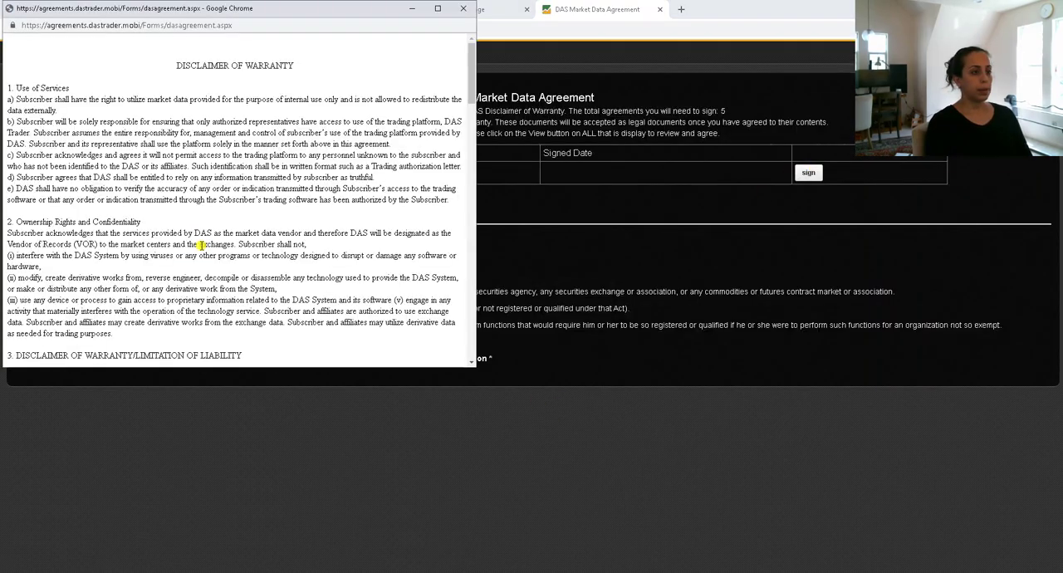
- Go through the DAS Disclaimer of Warranty form, and close the Market Data Agreement page once all agreements are signed
{"action": "scroll", "coordinate": [204, 249], "scroll_direction": "down", "scroll_amount": 15}
{"action": "scroll", "coordinate": [194, 249], "scroll_direction": "up", "scroll_amount": 5}
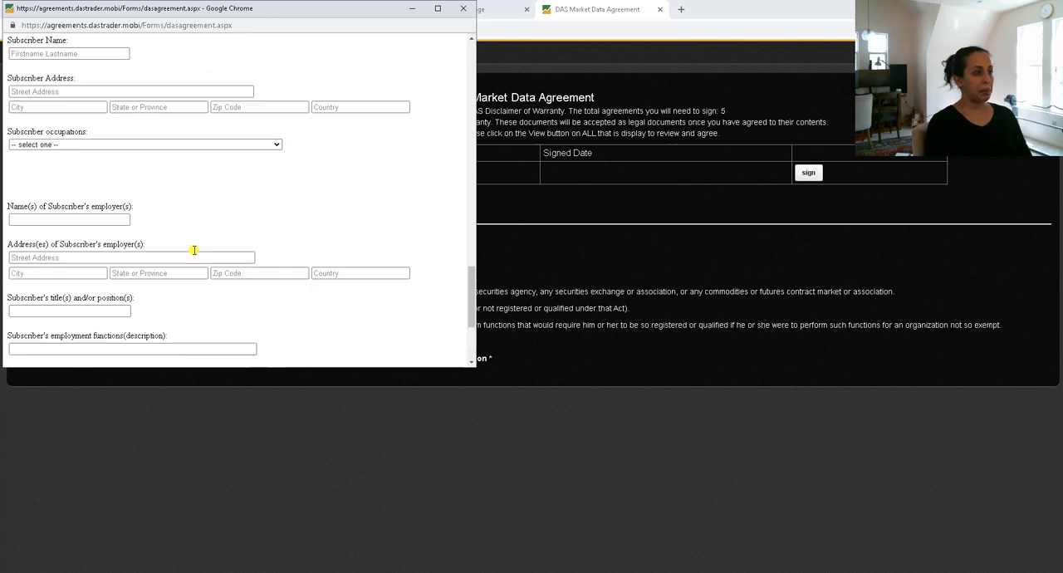
{"action": "scroll", "coordinate": [179, 247], "scroll_direction": "up", "scroll_amount": 8}
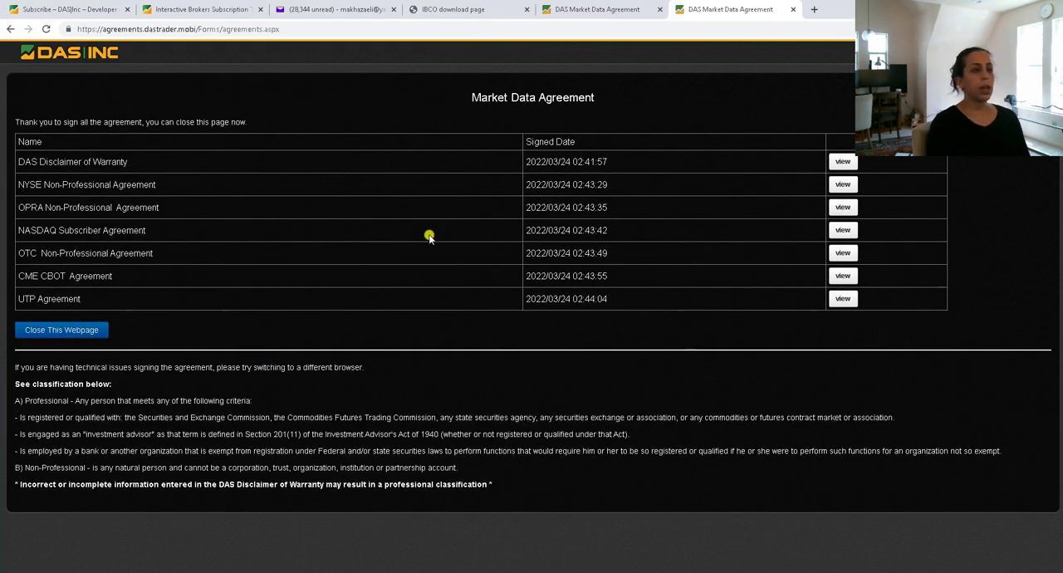
{"action": "left_click", "coordinate": [71, 331]}
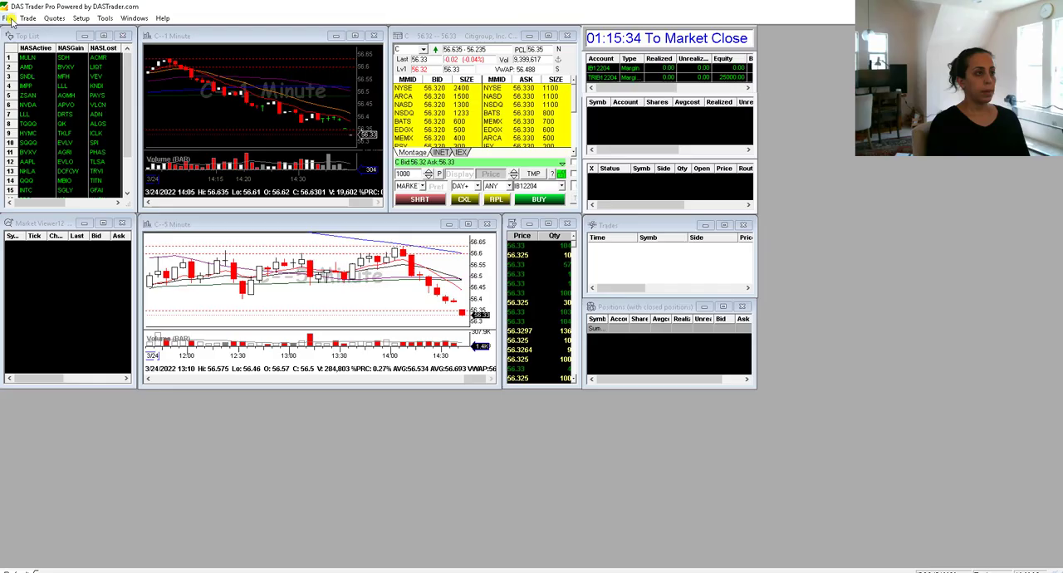
- Change the DAS Trader Pro account password, entering the old password, a new password and its confirmation
{"action": "left_click", "coordinate": [8, 18]}
{"action": "double_click", "coordinate": [213, 6]}
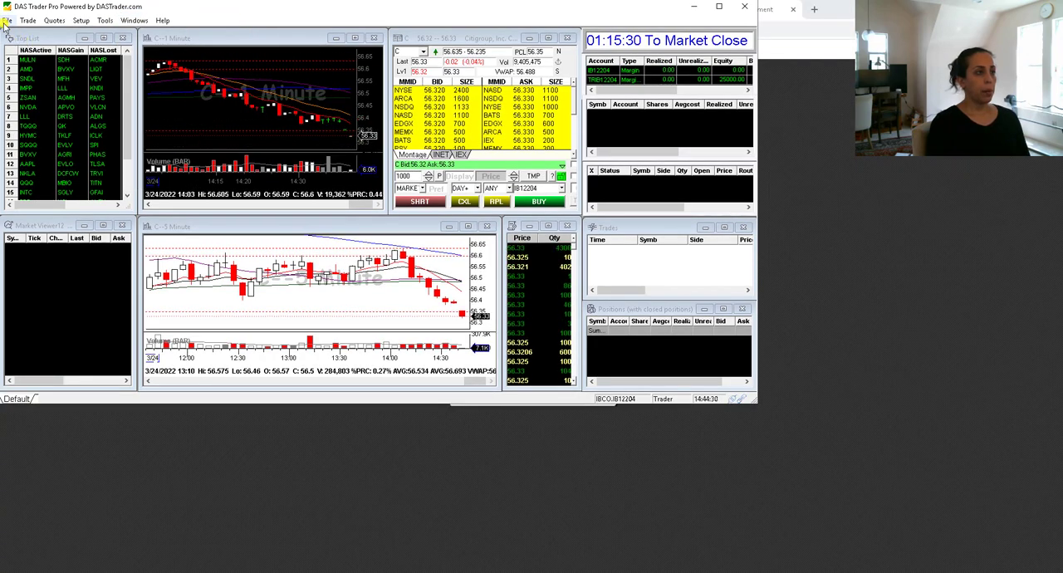
{"action": "left_click", "coordinate": [7, 20]}
{"action": "left_click", "coordinate": [38, 71]}
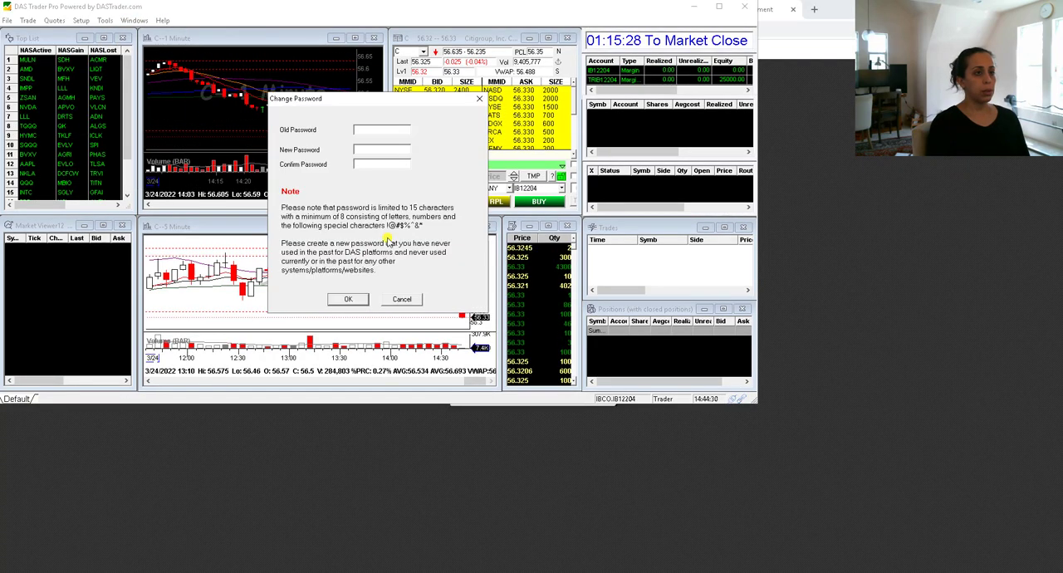
{"action": "type", "text": "******"}
{"action": "left_click", "coordinate": [374, 150]}
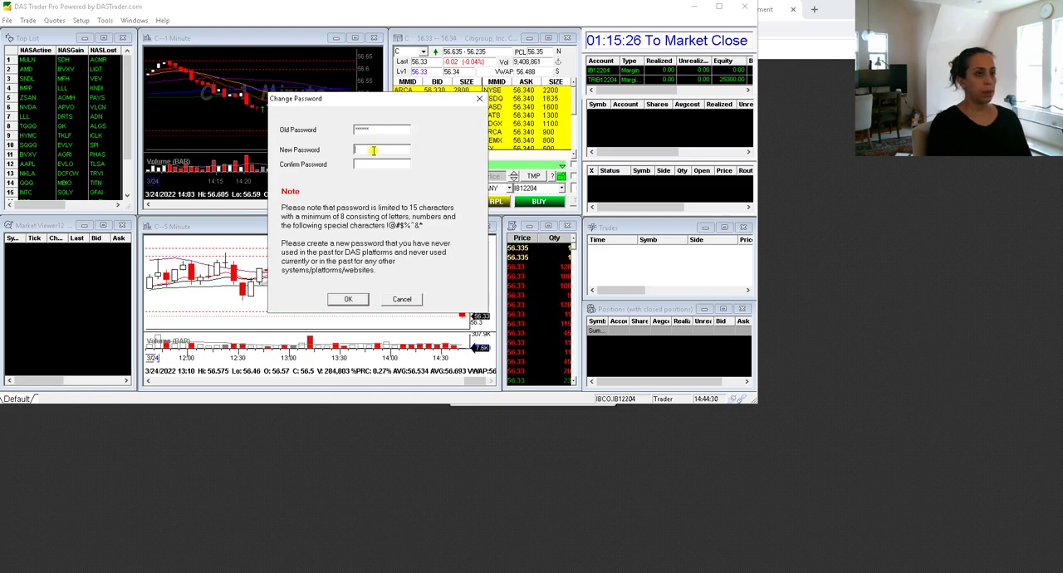
{"action": "type", "text": "************"}
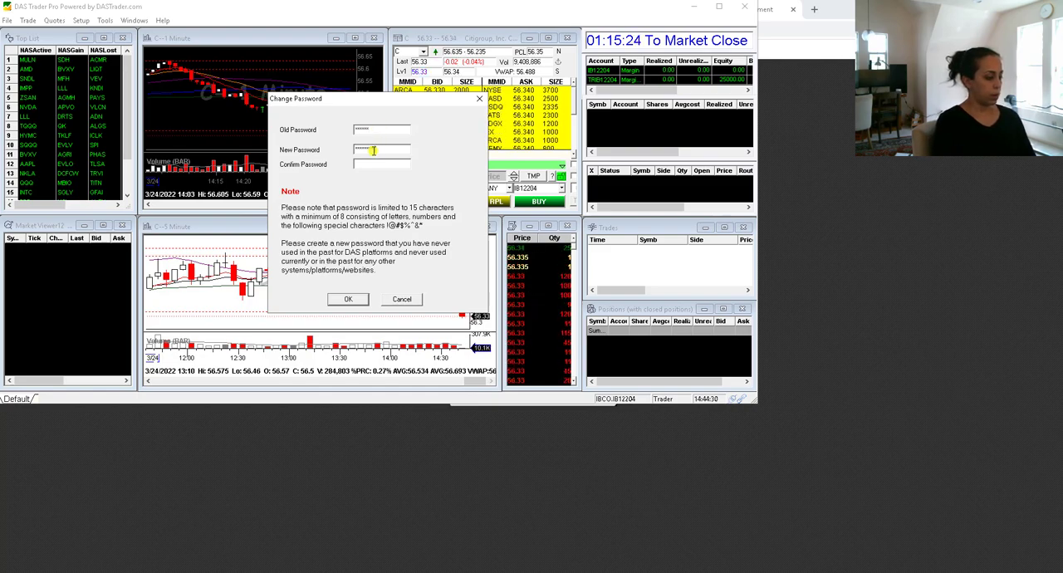
{"action": "type", "text": "***"}
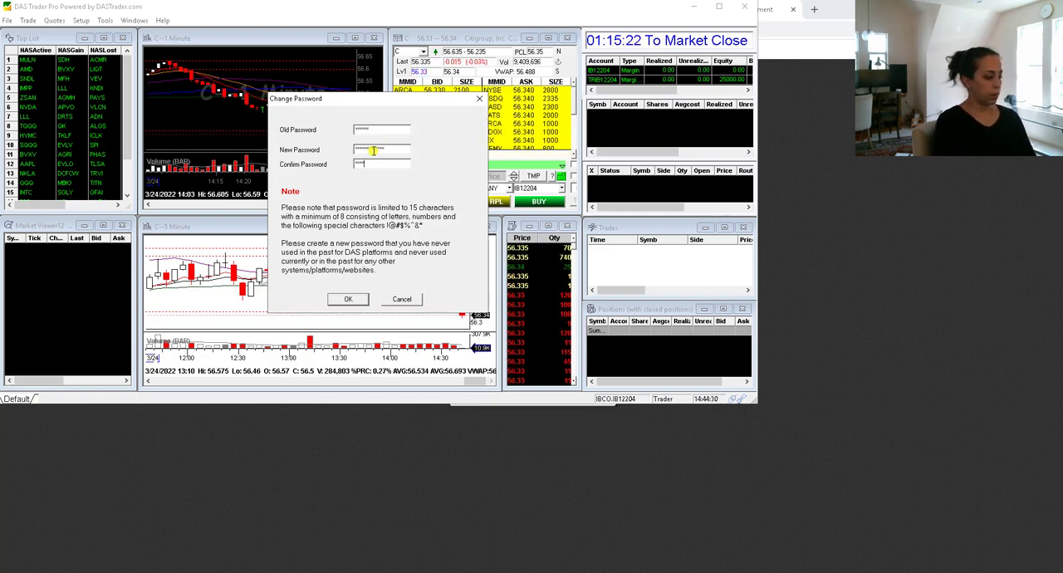
{"action": "type", "text": "****"}
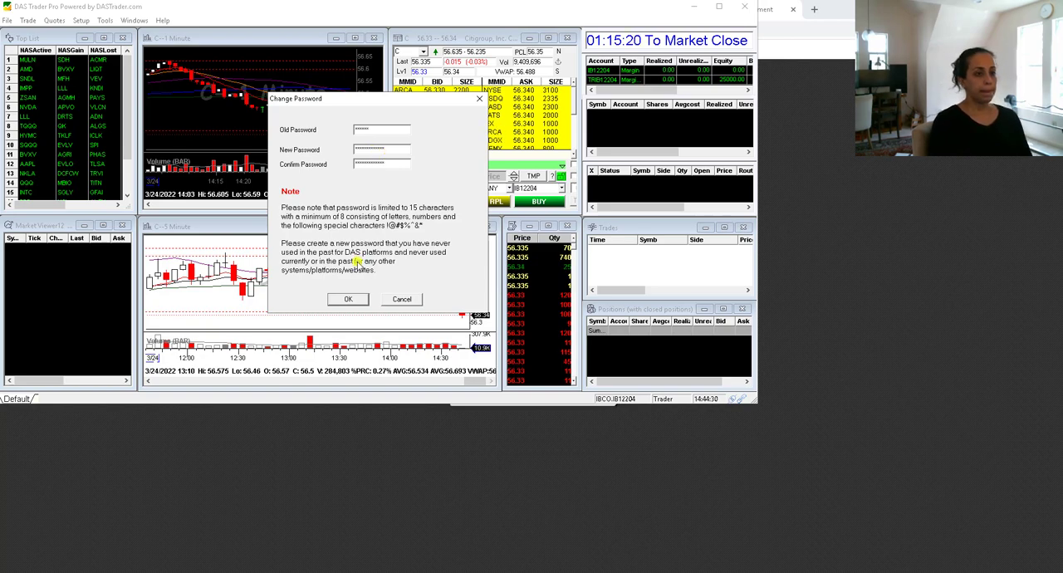
{"action": "left_click", "coordinate": [349, 299]}
{"action": "key", "text": "Return"}
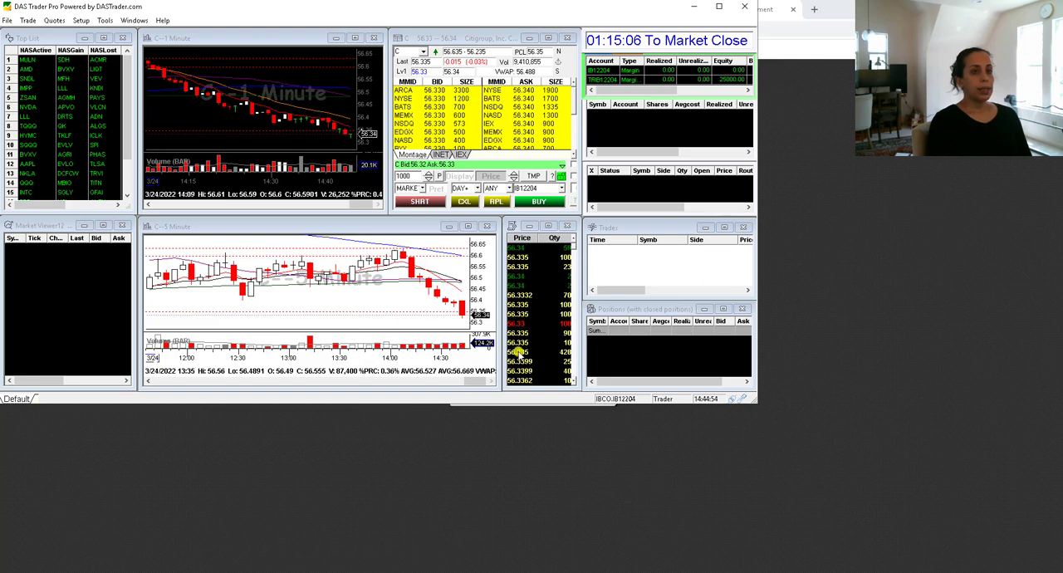
- Select the training account with the TR prefix in the account list
{"action": "left_click", "coordinate": [598, 80]}
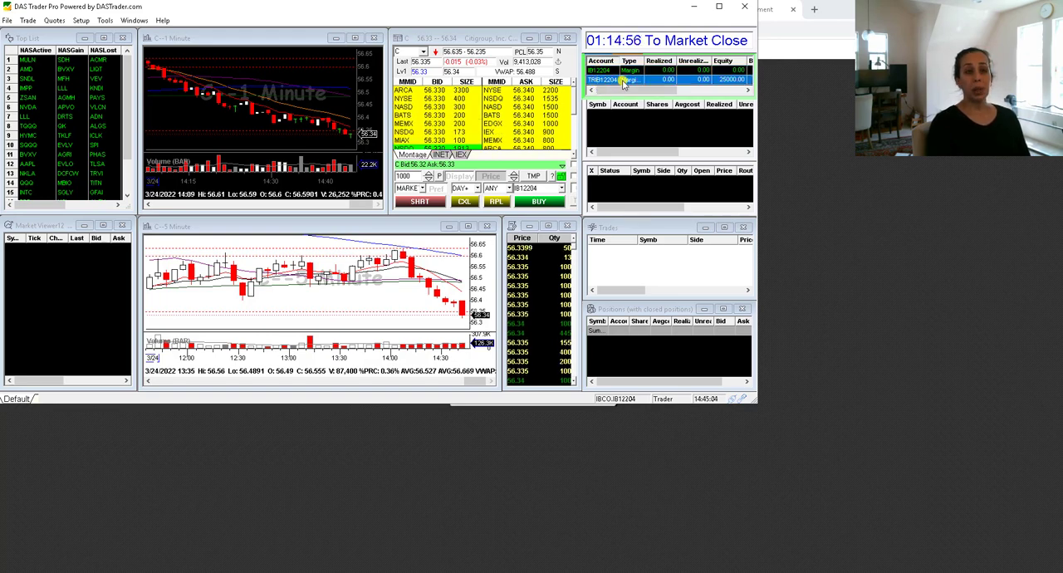
- Switch back to DAS Trader Pro and examine the training account's equity, buying power, overnight buying power, tickets and shares columns
{"action": "mouse_move", "coordinate": [625, 91]}
{"action": "left_mouse_down"}
{"action": "mouse_move", "coordinate": [691, 98]}
{"action": "mouse_move", "coordinate": [615, 94]}
{"action": "left_mouse_up"}
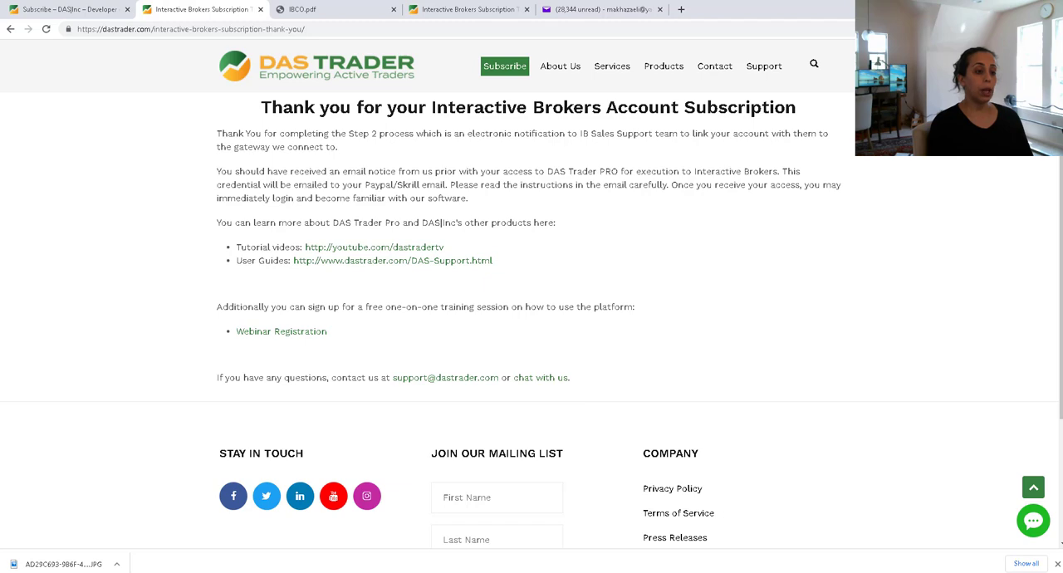
{"action": "key", "text": "alt+Tab"}
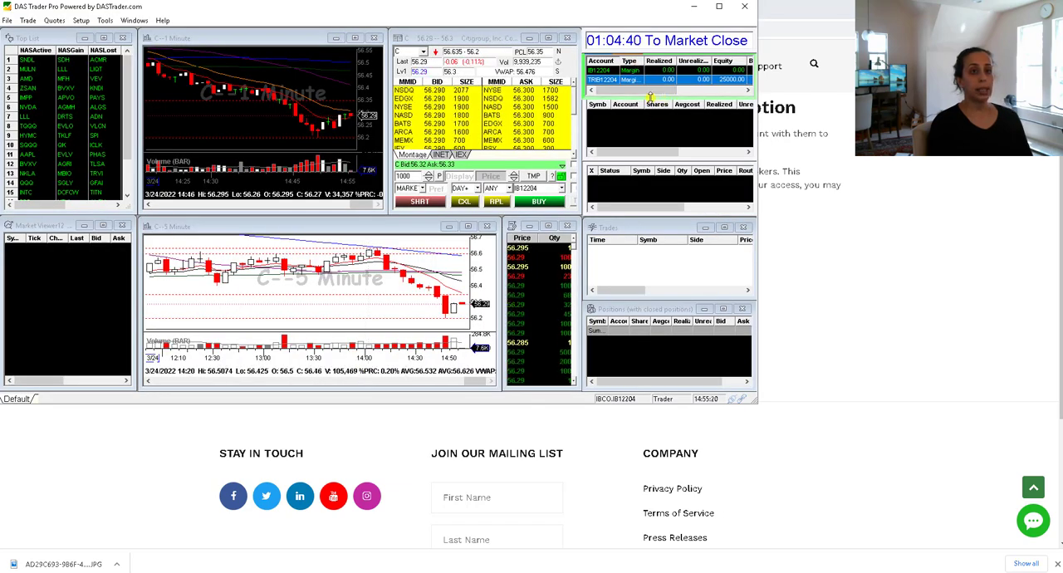
{"action": "left_click_drag", "start_coordinate": [651, 90], "coordinate": [686, 90]}
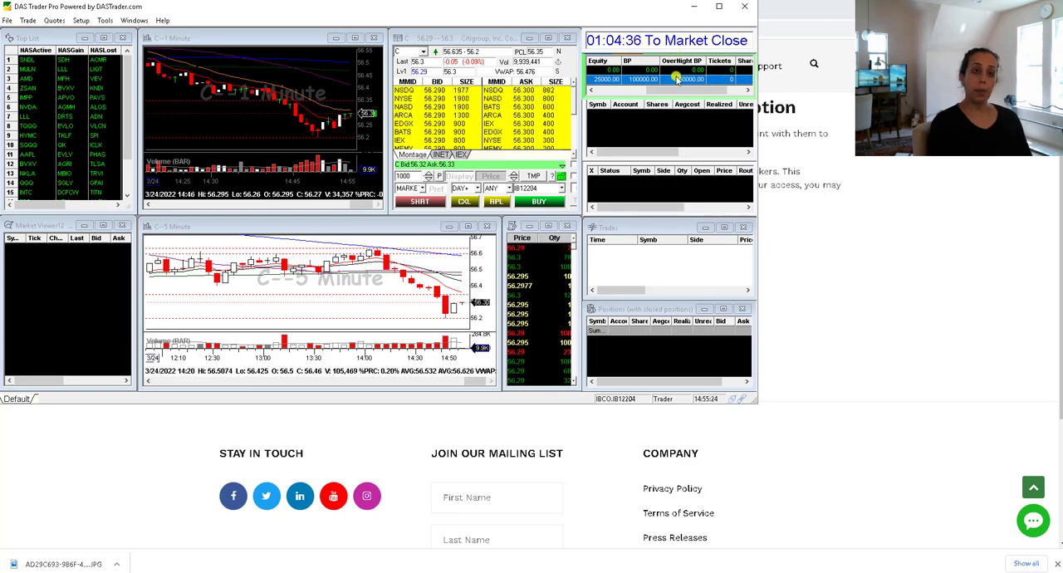
{"action": "left_click_drag", "start_coordinate": [669, 90], "coordinate": [717, 91]}
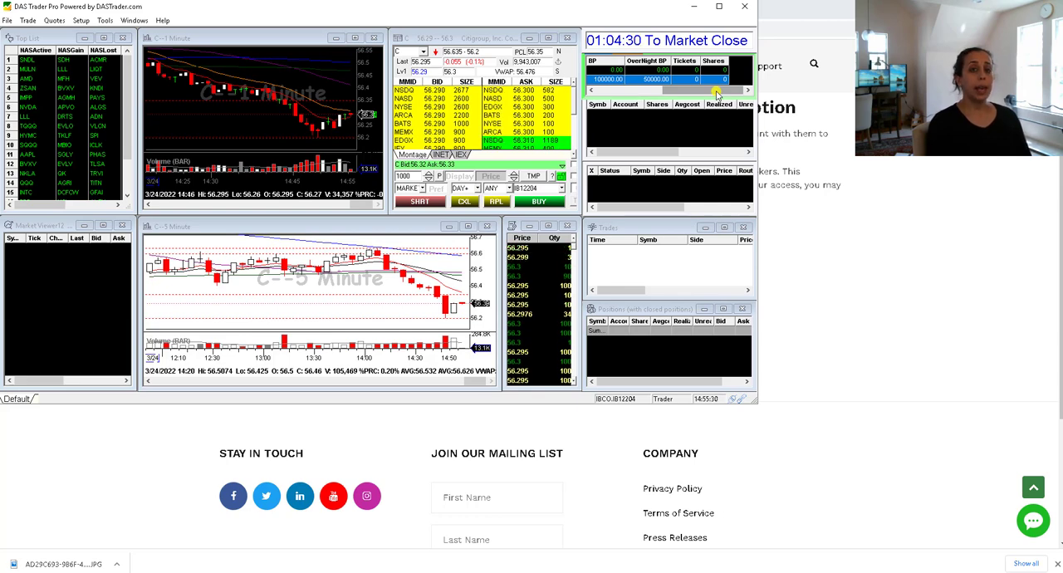
{"action": "left_click_drag", "start_coordinate": [717, 93], "coordinate": [641, 97]}
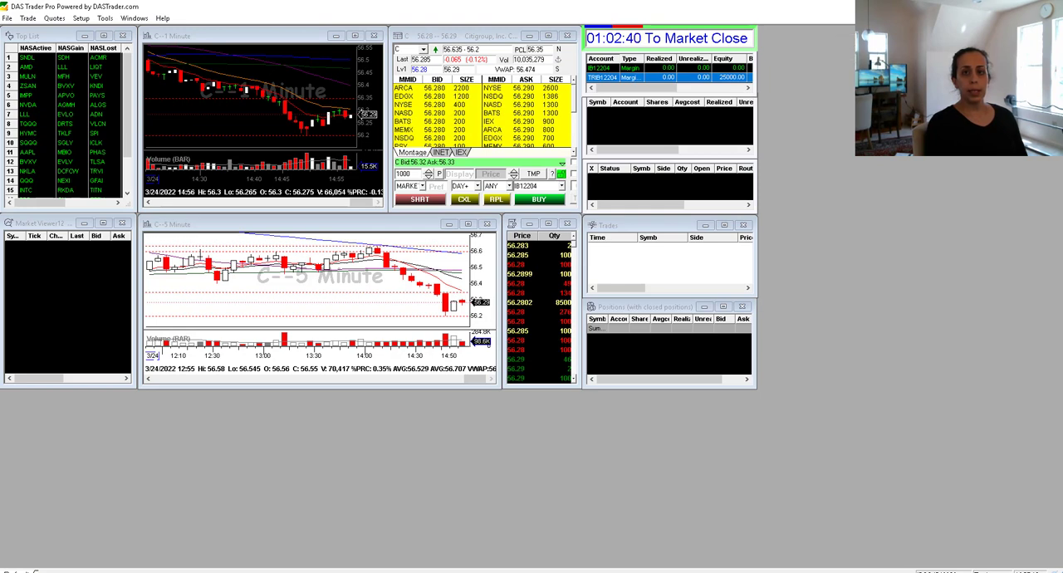
- Turn off the DownCount To Market Close option in the market clock configuration and apply it
{"action": "right_click", "coordinate": [669, 39]}
{"action": "left_click", "coordinate": [694, 48]}
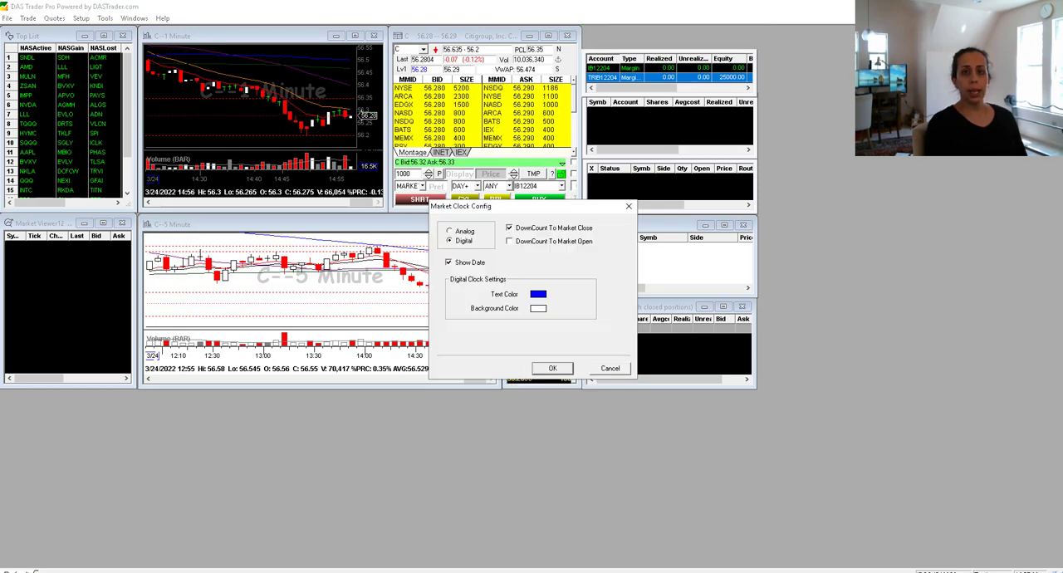
{"action": "left_click_drag", "start_coordinate": [557, 208], "coordinate": [554, 174]}
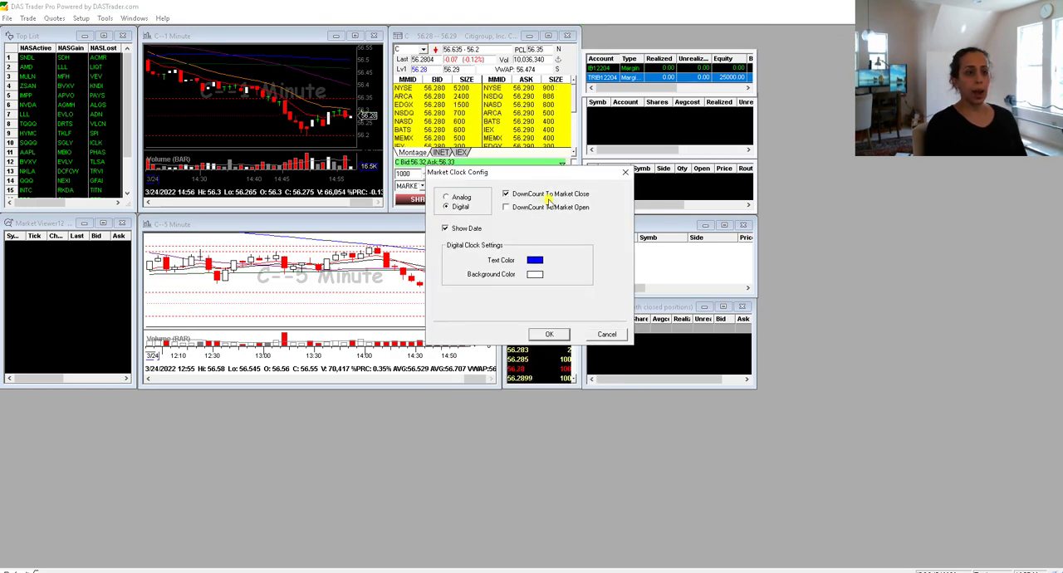
{"action": "left_click", "coordinate": [505, 193]}
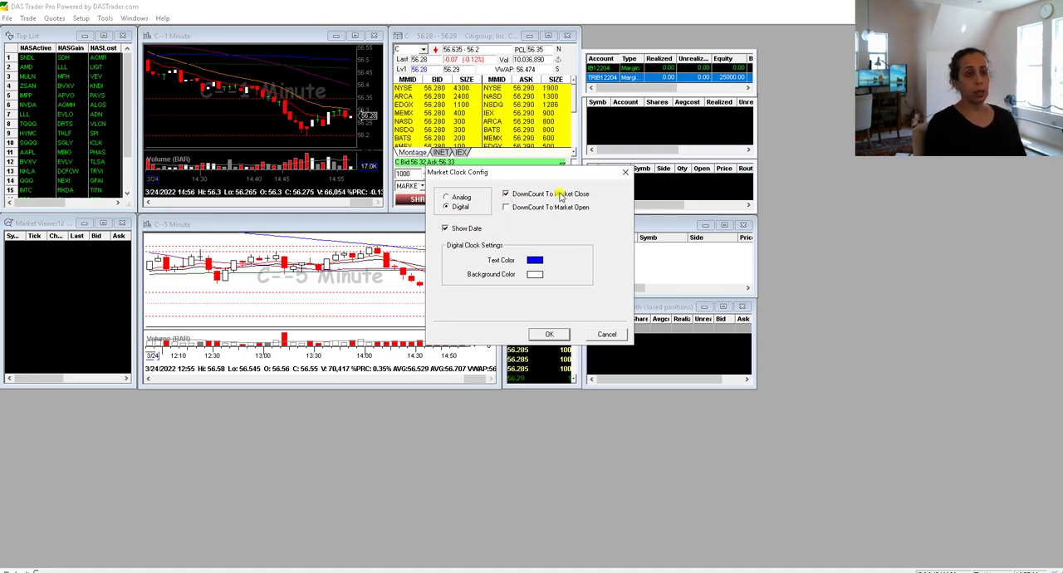
{"action": "left_click", "coordinate": [505, 194]}
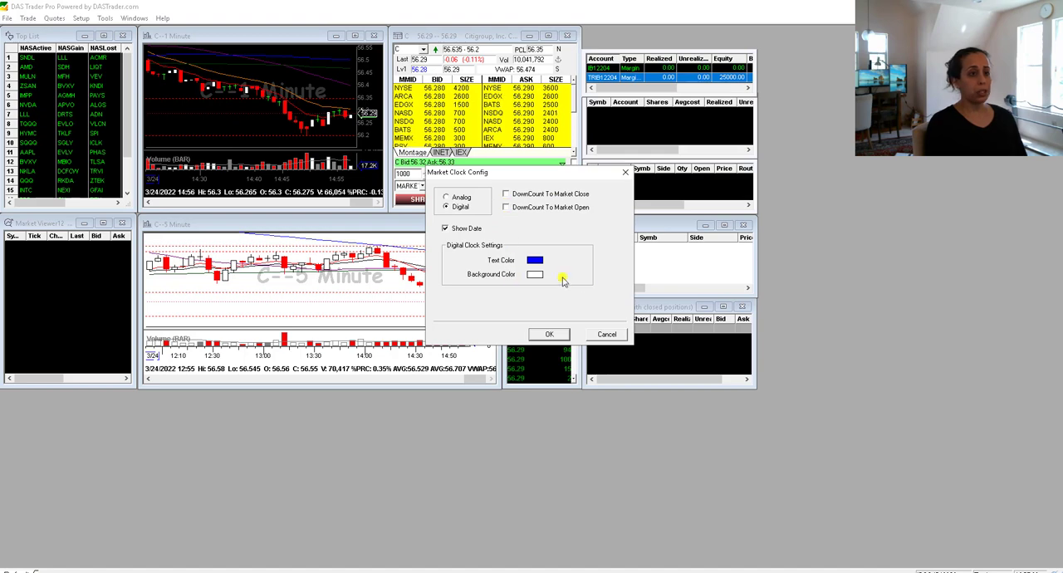
{"action": "left_click", "coordinate": [550, 335]}
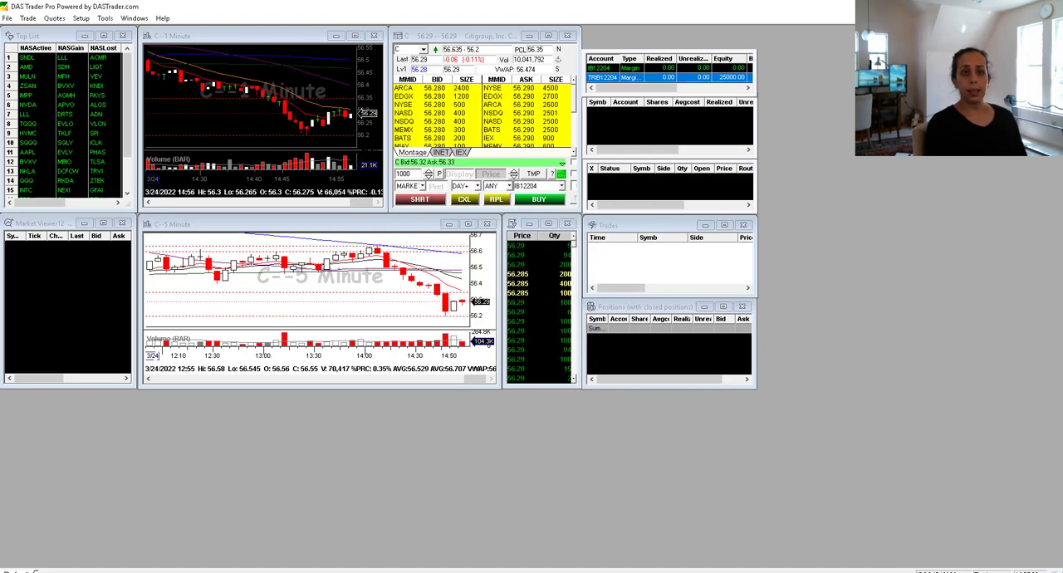
- Move the Account window into the empty workspace area and place the Citigroup montage window beside it
{"action": "left_click", "coordinate": [624, 52]}
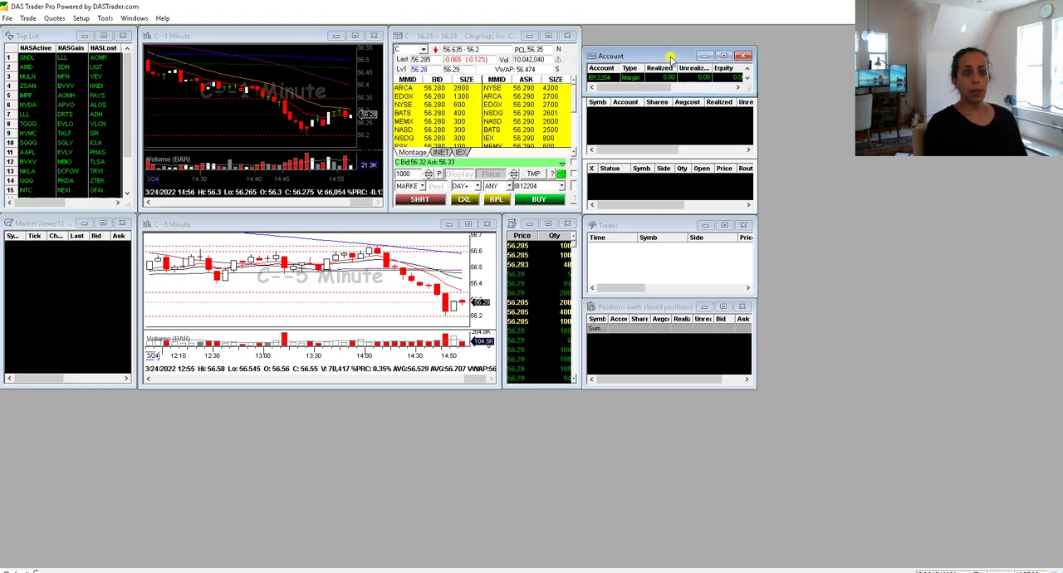
{"action": "left_click_drag", "start_coordinate": [669, 56], "coordinate": [937, 42]}
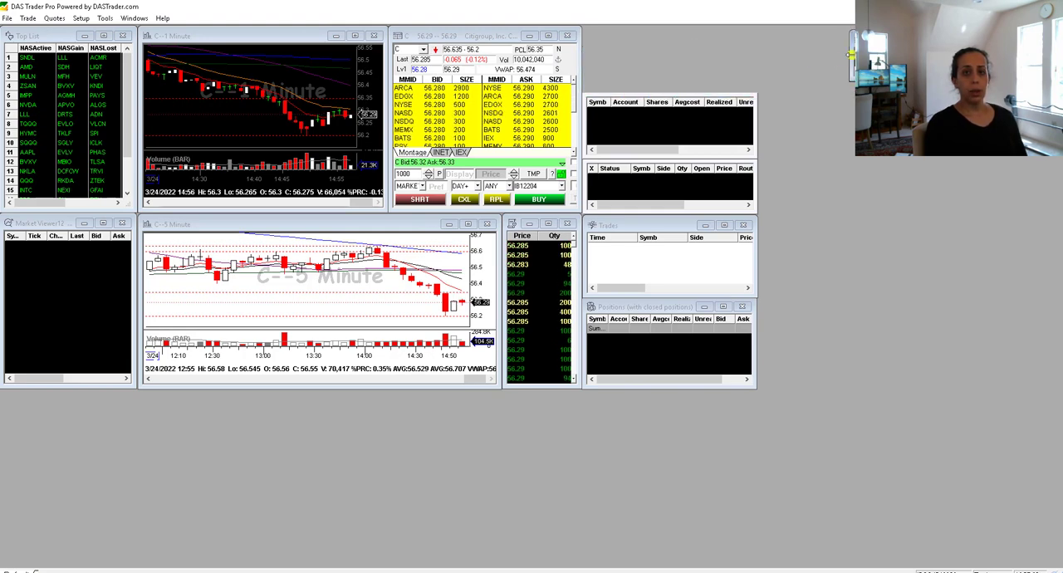
{"action": "left_click_drag", "start_coordinate": [852, 54], "coordinate": [830, 100]}
{"action": "left_click_drag", "start_coordinate": [833, 40], "coordinate": [876, 34]}
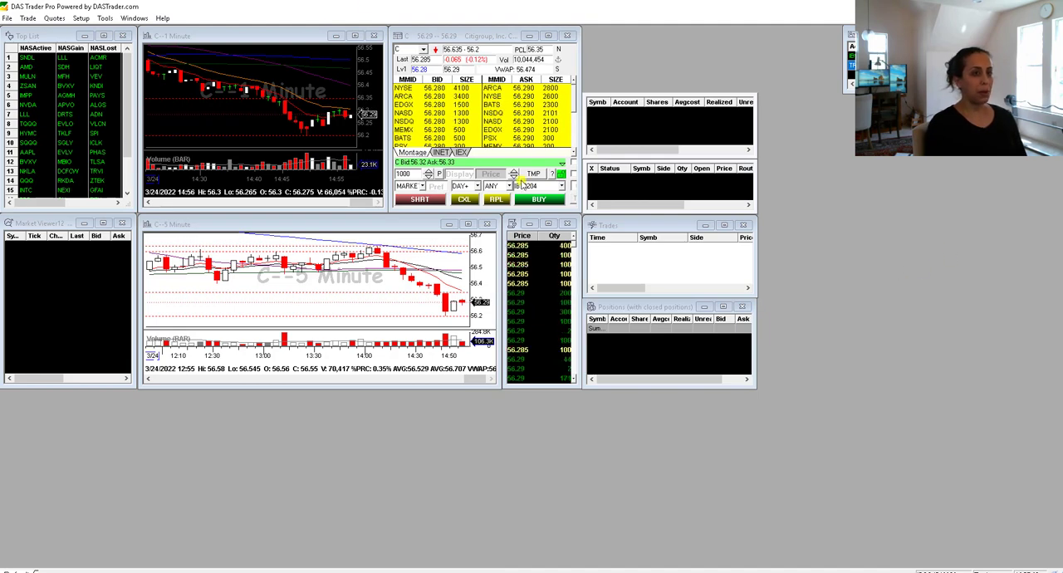
{"action": "left_click_drag", "start_coordinate": [436, 36], "coordinate": [900, 190]}
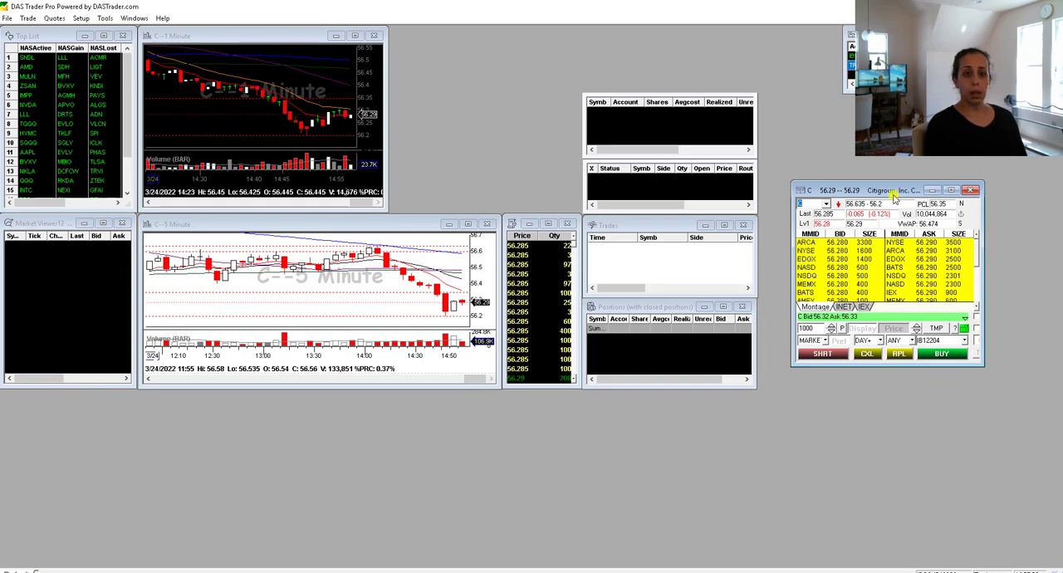
{"action": "left_click_drag", "start_coordinate": [862, 185], "coordinate": [727, 47]}
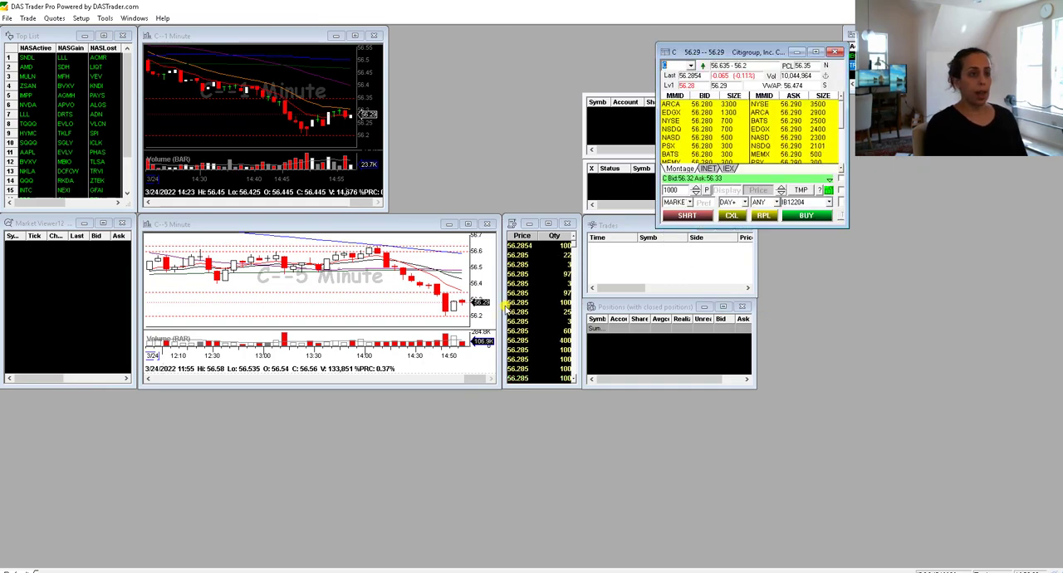
- Move the 1-minute chart away from the Top List, and reposition and enlarge the 5-minute chart to about twice its height
{"action": "left_click_drag", "start_coordinate": [292, 35], "coordinate": [336, 72]}
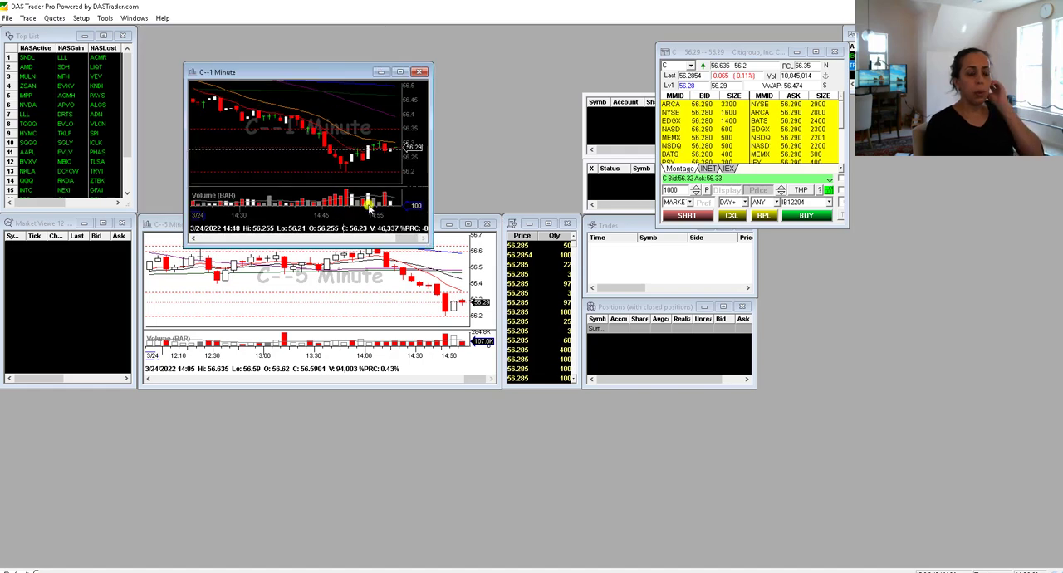
{"action": "left_click", "coordinate": [346, 266]}
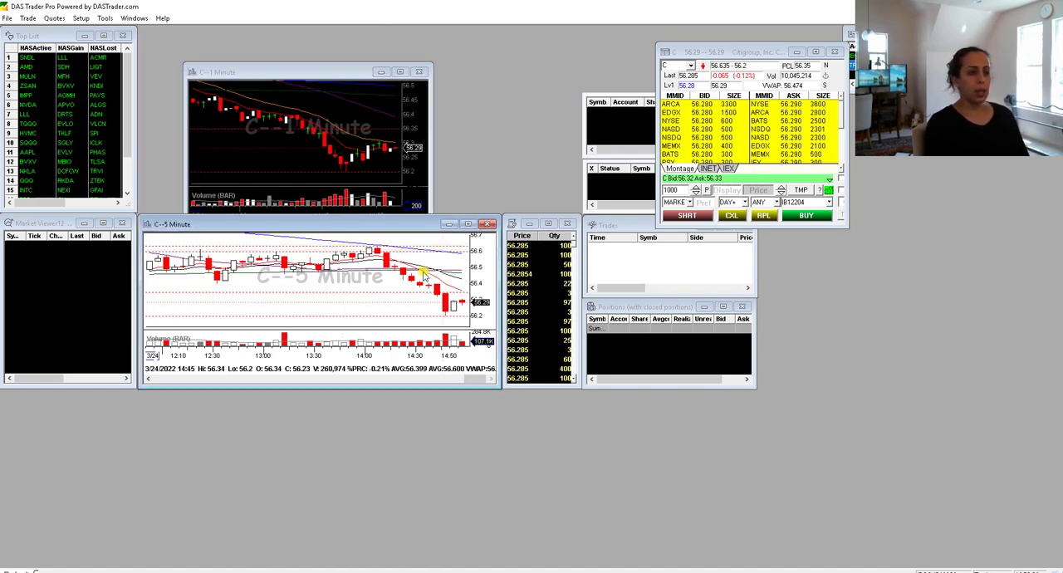
{"action": "left_click_drag", "start_coordinate": [346, 226], "coordinate": [363, 247]}
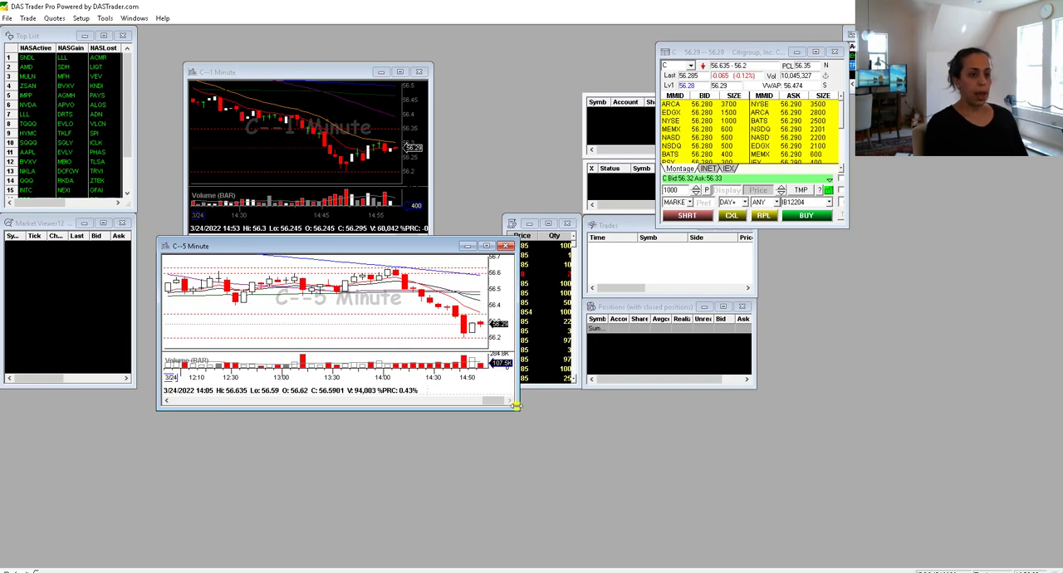
{"action": "left_click_drag", "start_coordinate": [522, 422], "coordinate": [570, 568]}
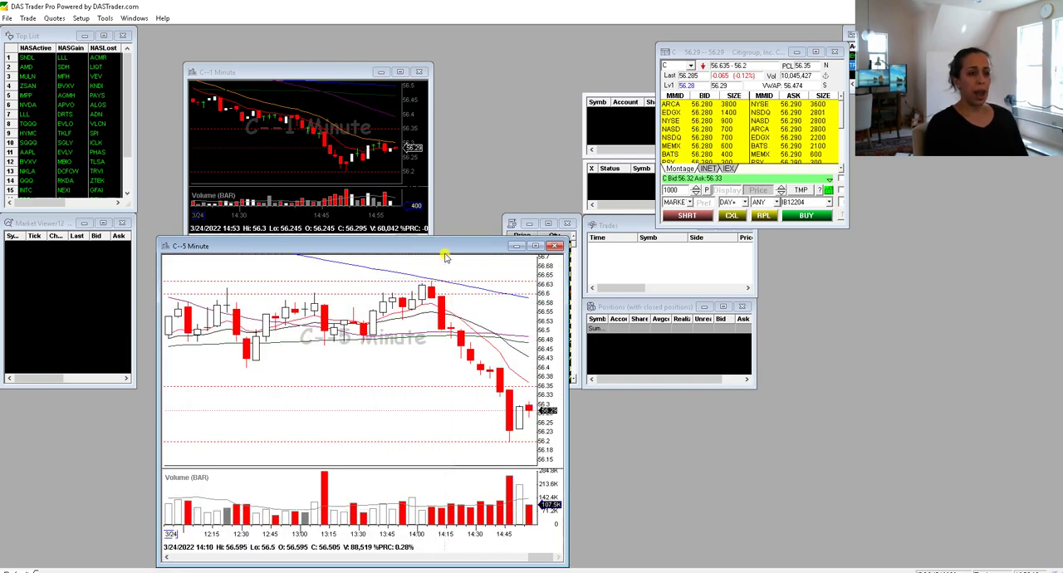
{"action": "left_click_drag", "start_coordinate": [422, 246], "coordinate": [422, 211]}
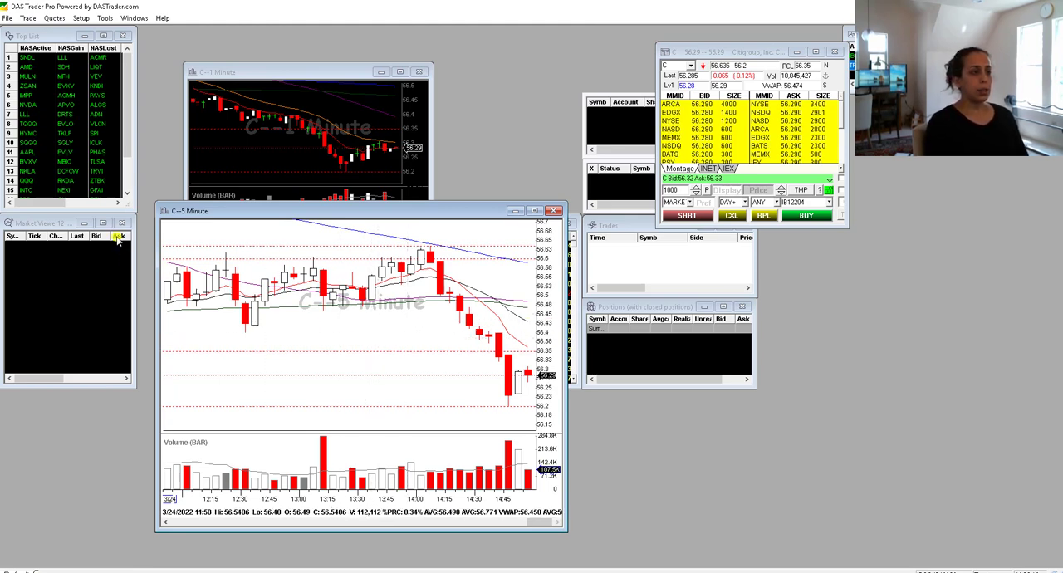
- Move the Market Viewer into empty workspace and enlarge it, and add a row for the symbol SPY
{"action": "left_click_drag", "start_coordinate": [31, 224], "coordinate": [907, 299]}
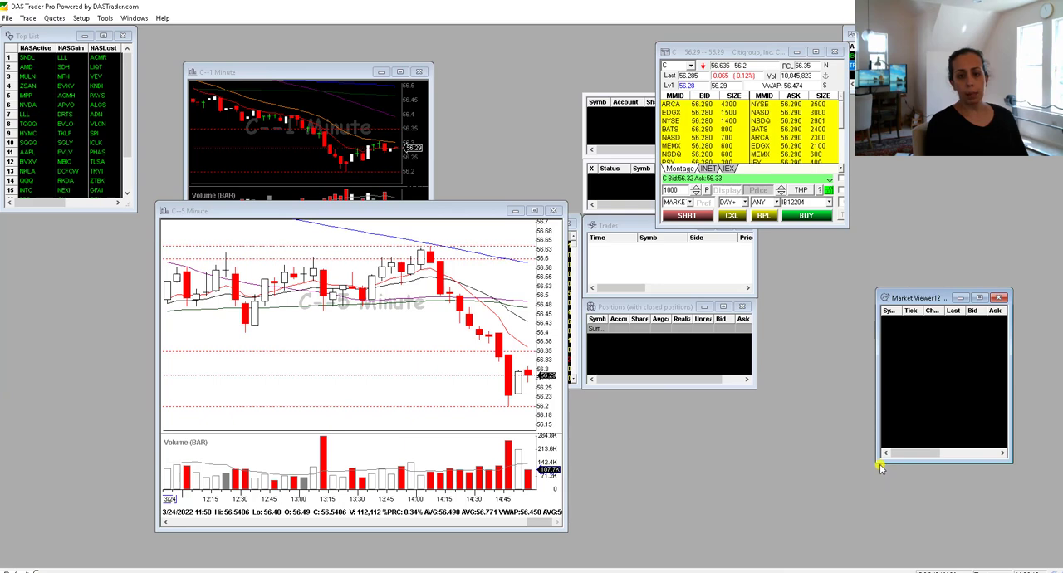
{"action": "left_click_drag", "start_coordinate": [880, 466], "coordinate": [858, 549]}
{"action": "right_click", "coordinate": [906, 349]}
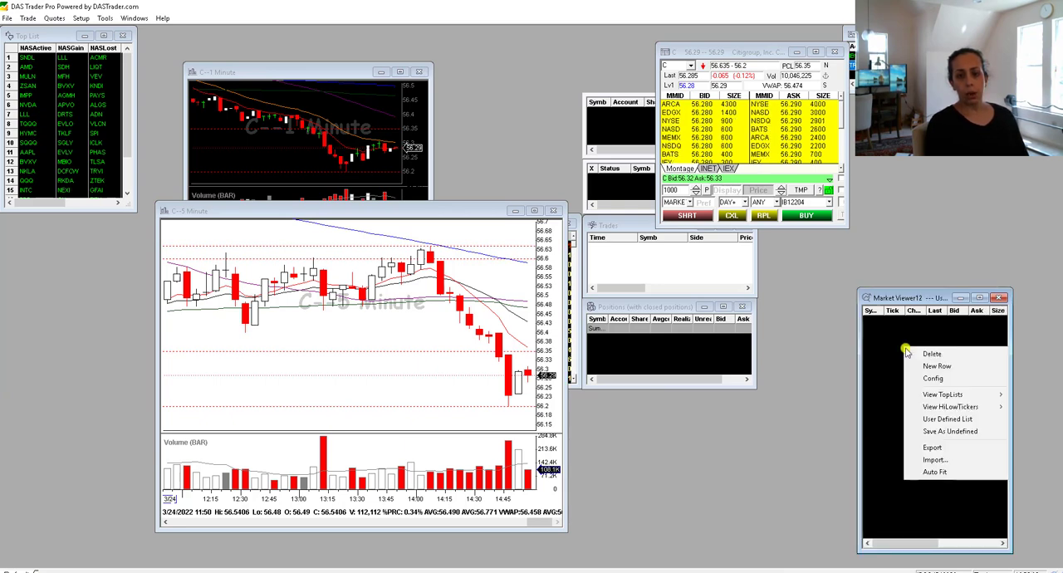
{"action": "left_click", "coordinate": [927, 367]}
{"action": "left_click_drag", "start_coordinate": [910, 299], "coordinate": [958, 307]}
{"action": "left_click", "coordinate": [939, 331]}
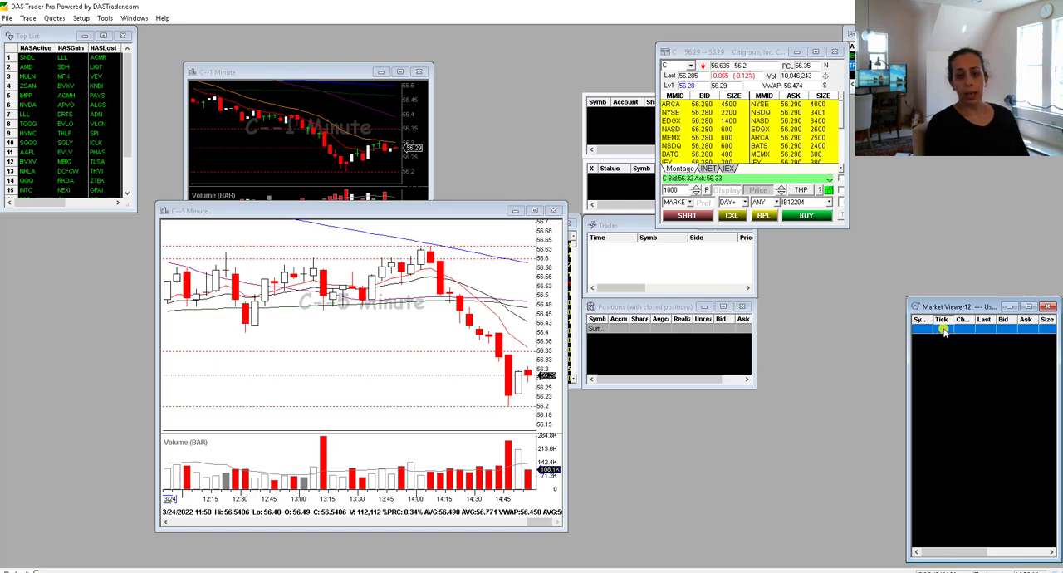
{"action": "left_click", "coordinate": [944, 330]}
{"action": "left_click", "coordinate": [941, 328]}
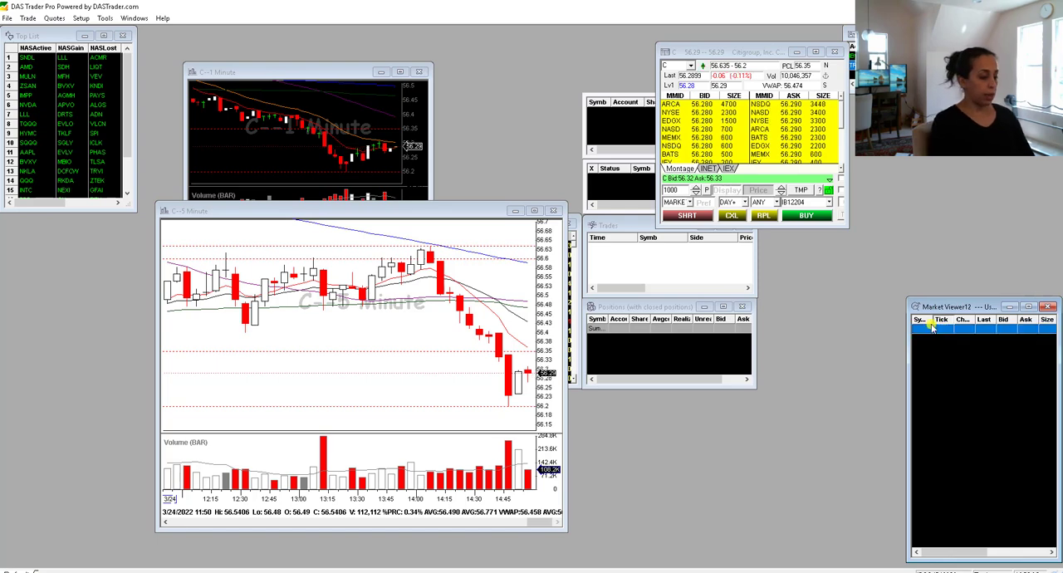
{"action": "left_click", "coordinate": [923, 330]}
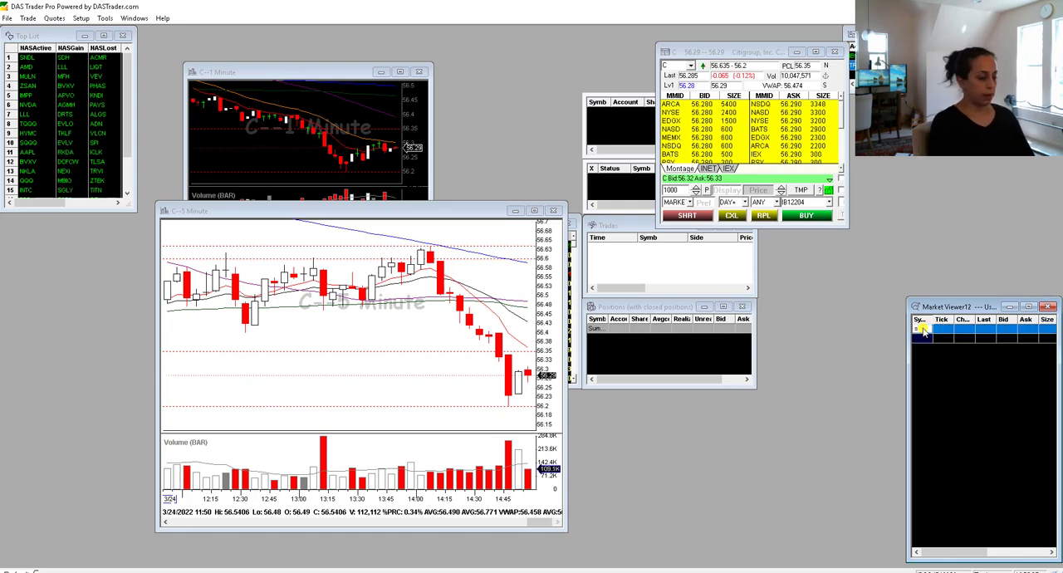
{"action": "type", "text": "spy"}
{"action": "key", "text": "Return"}
{"action": "left_click", "coordinate": [924, 335]}
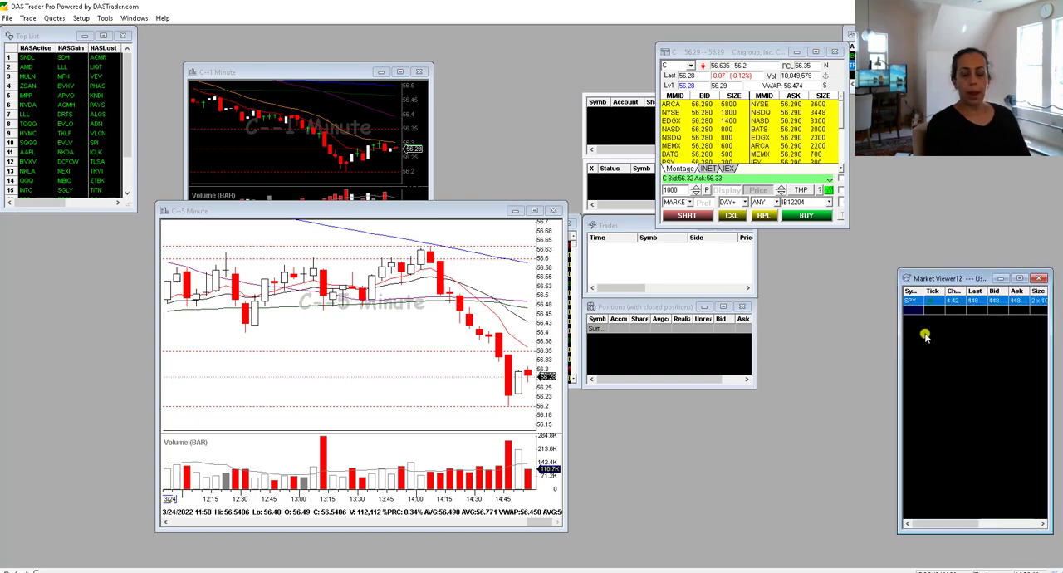
- Open the Market Viewer's view configuration and set its first background color to white
{"action": "right_click", "coordinate": [956, 362]}
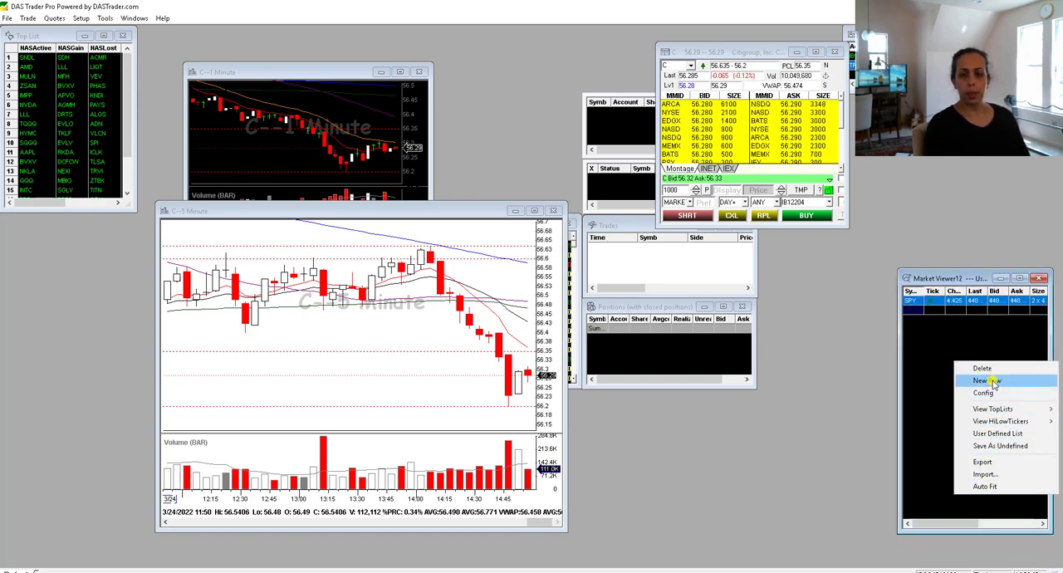
{"action": "left_click", "coordinate": [984, 392]}
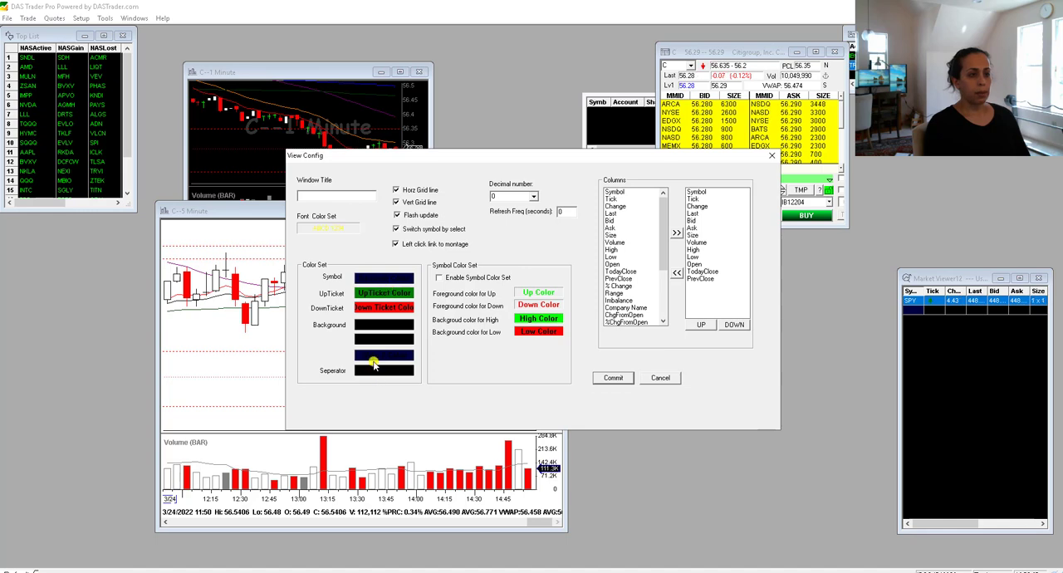
{"action": "left_click", "coordinate": [374, 328]}
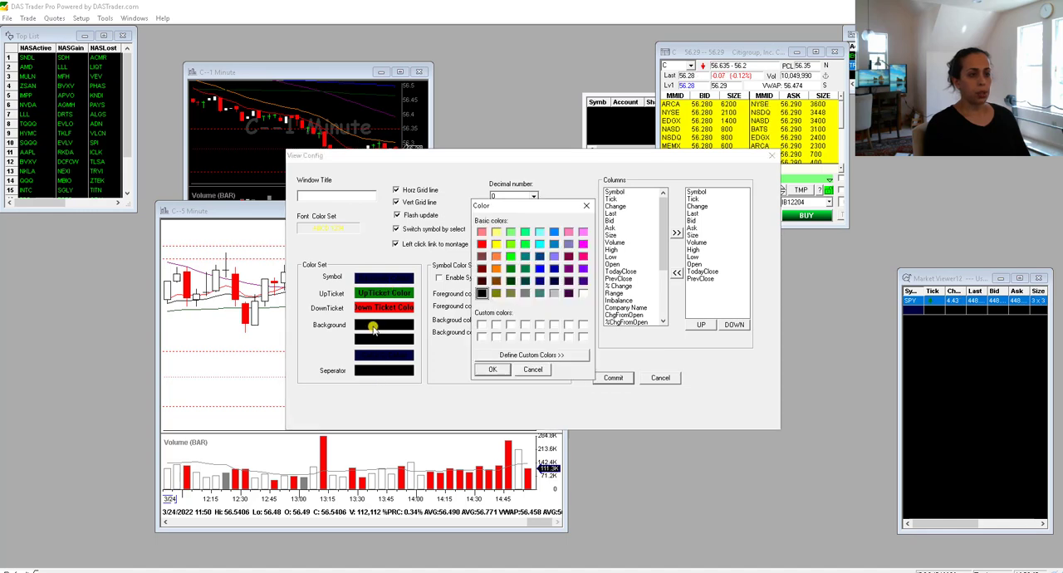
{"action": "left_click", "coordinate": [584, 294]}
{"action": "left_click", "coordinate": [493, 371]}
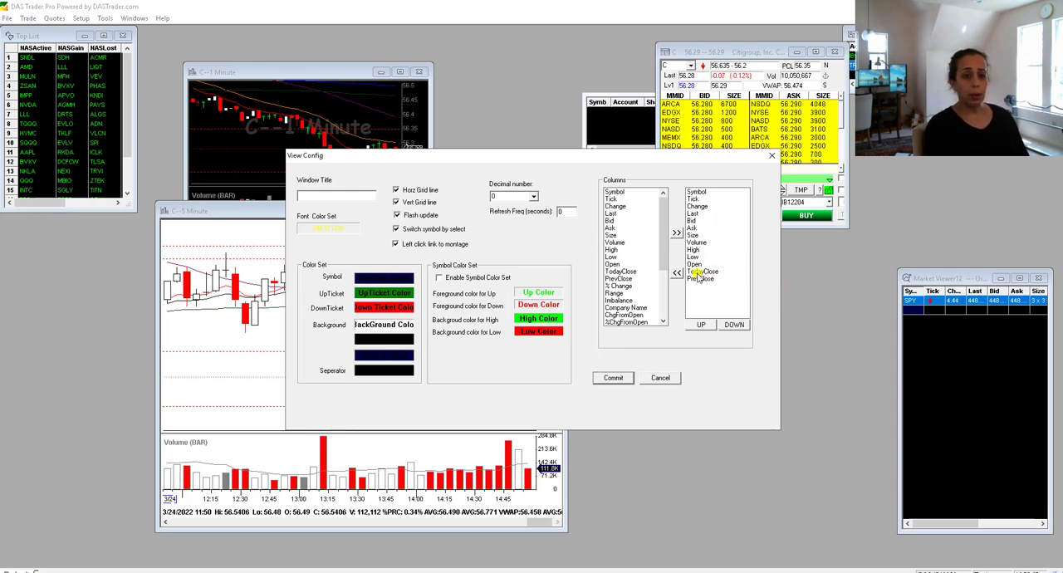
- Remove the Last, Bid, Ask and Size columns from the Market Viewer's displayed columns
{"action": "left_click", "coordinate": [698, 193]}
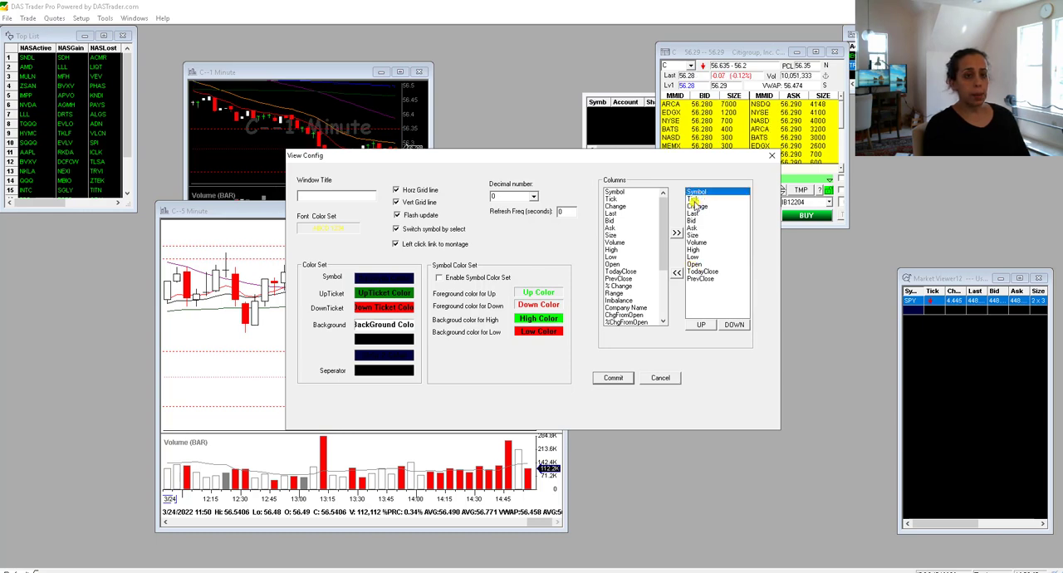
{"action": "left_click", "coordinate": [693, 200]}
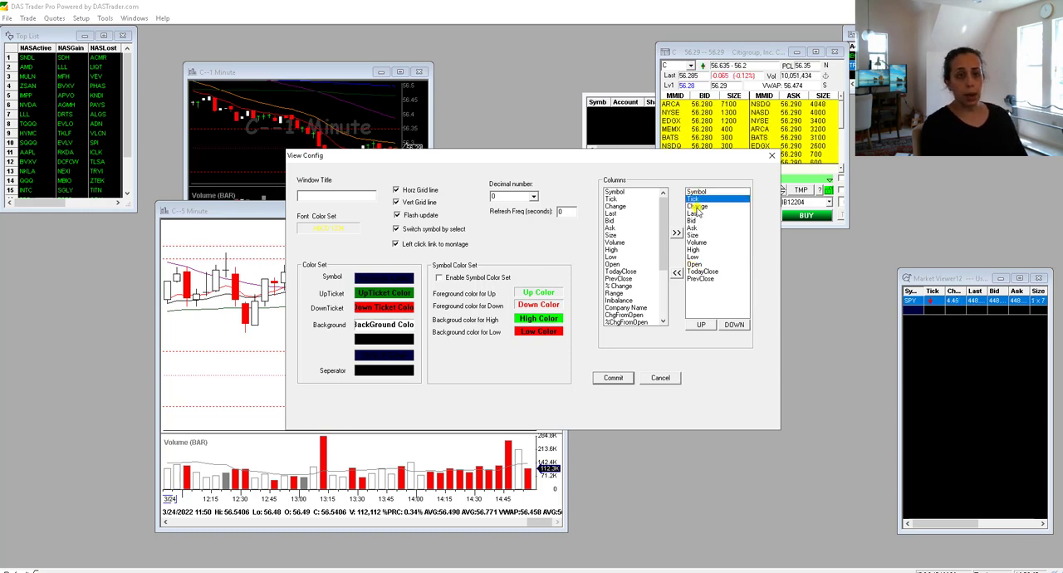
{"action": "left_click", "coordinate": [696, 207]}
{"action": "left_click", "coordinate": [695, 213]}
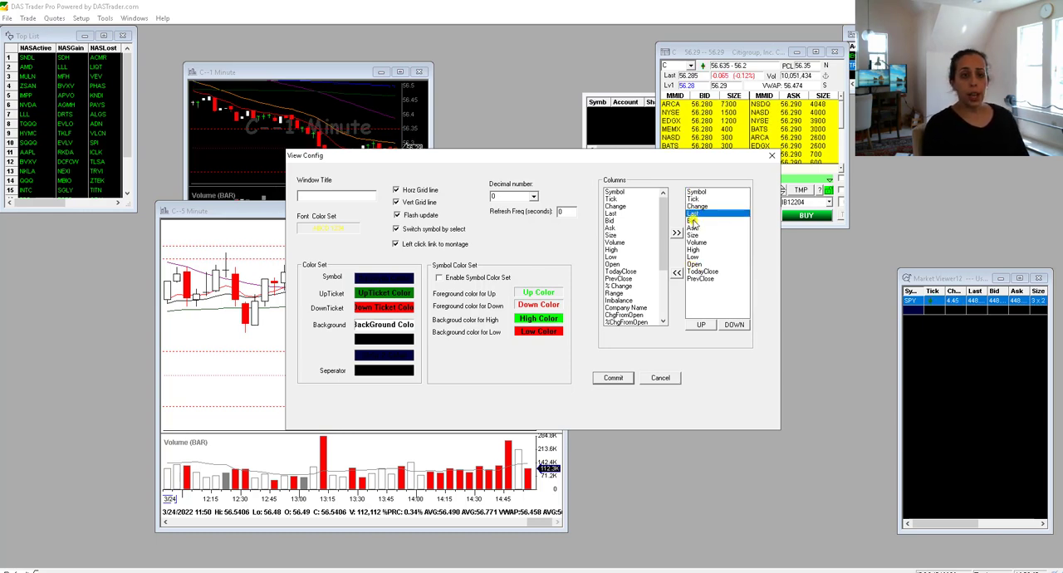
{"action": "left_click", "coordinate": [677, 275]}
{"action": "left_click", "coordinate": [693, 214]}
{"action": "left_click", "coordinate": [677, 274]}
{"action": "left_click", "coordinate": [693, 214]}
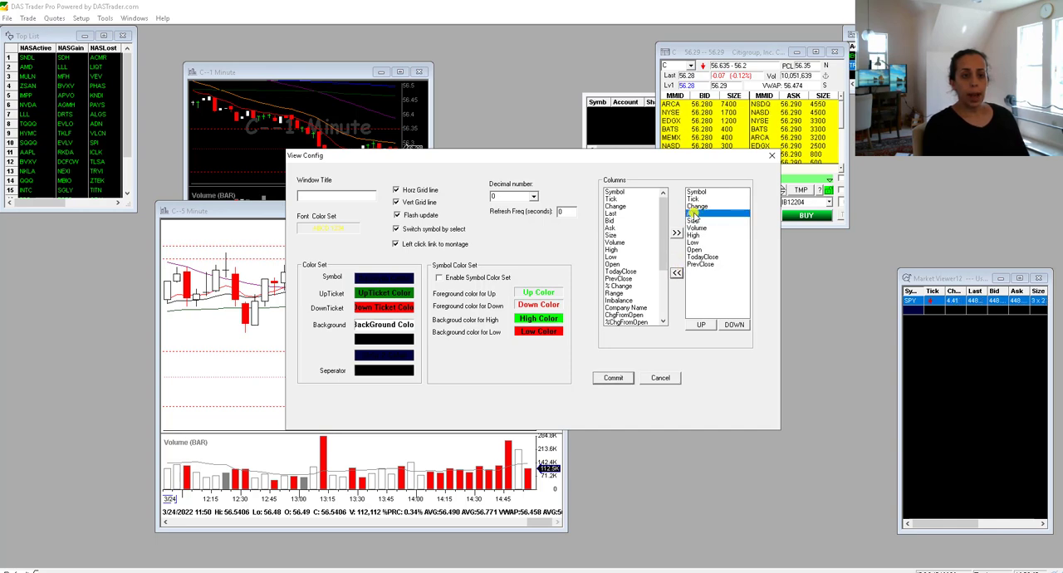
{"action": "left_click", "coordinate": [677, 275]}
{"action": "left_click", "coordinate": [693, 214]}
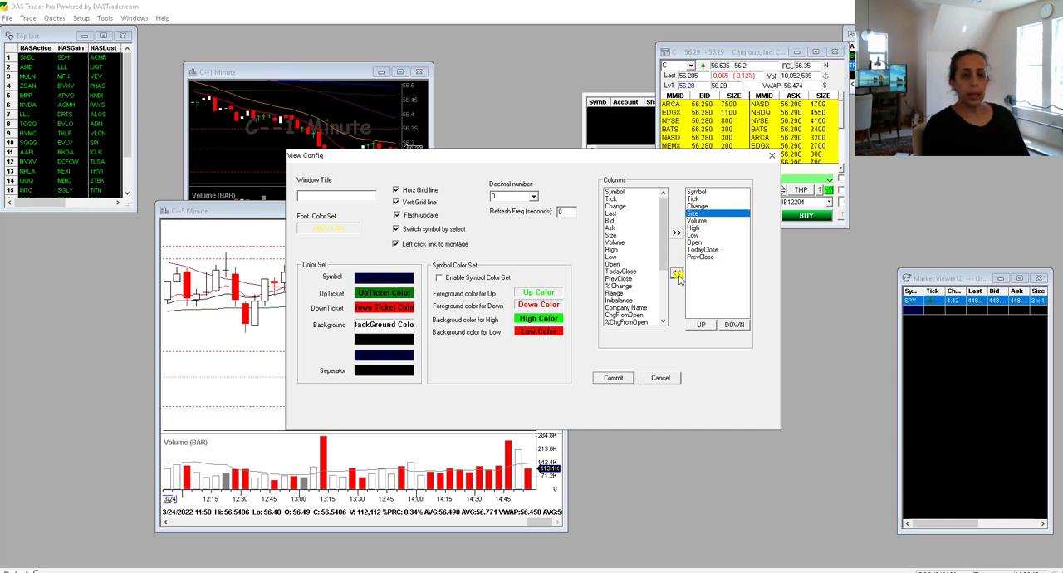
{"action": "left_click", "coordinate": [677, 275]}
- Remove the High, Low and TodayClose columns from the Market Viewer, keeping Open and PrevClose
{"action": "left_click", "coordinate": [693, 214]}
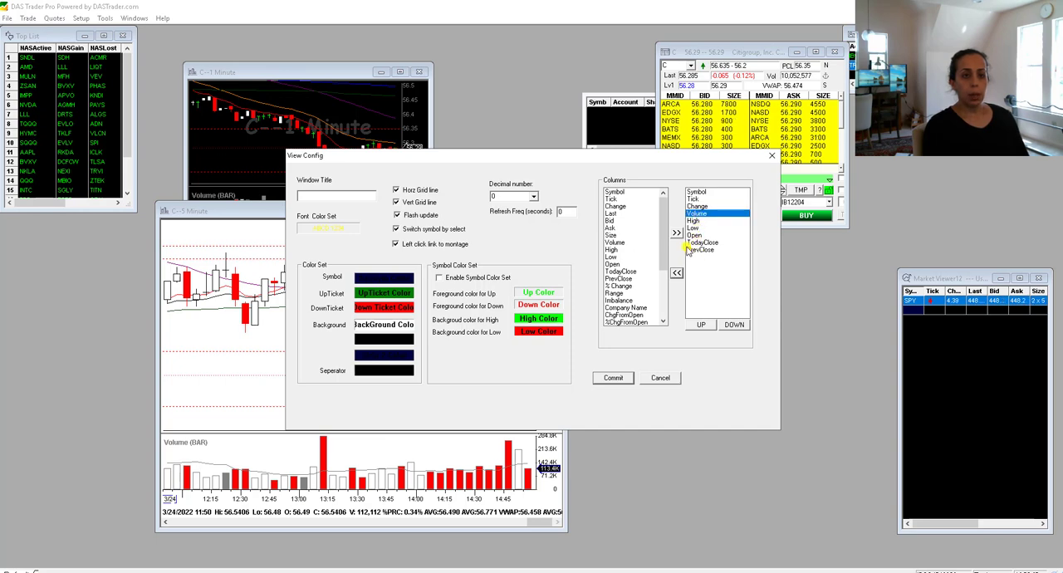
{"action": "left_click", "coordinate": [693, 221]}
{"action": "left_click", "coordinate": [677, 274]}
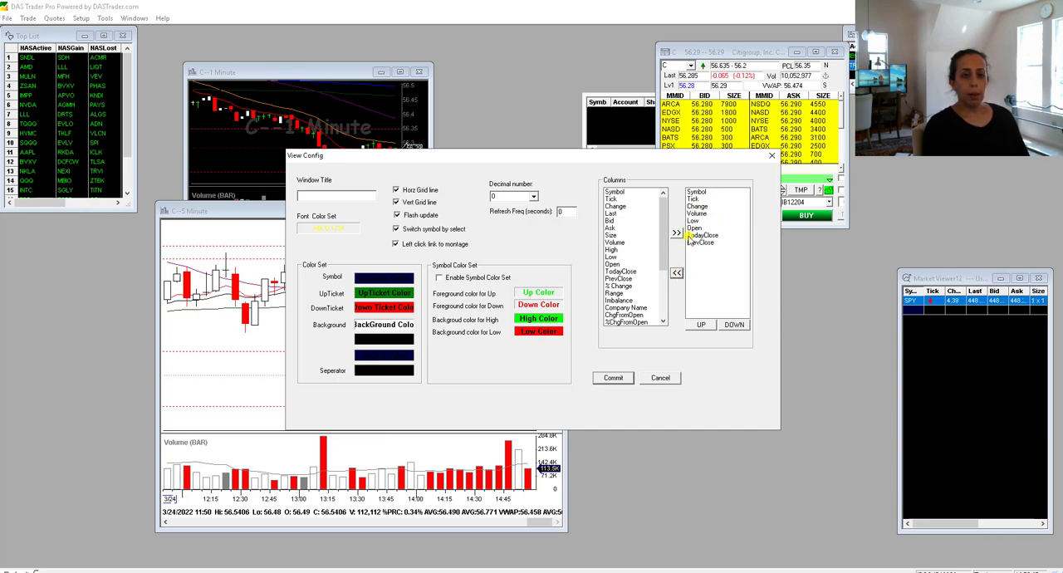
{"action": "left_click", "coordinate": [693, 221]}
{"action": "left_click", "coordinate": [677, 275]}
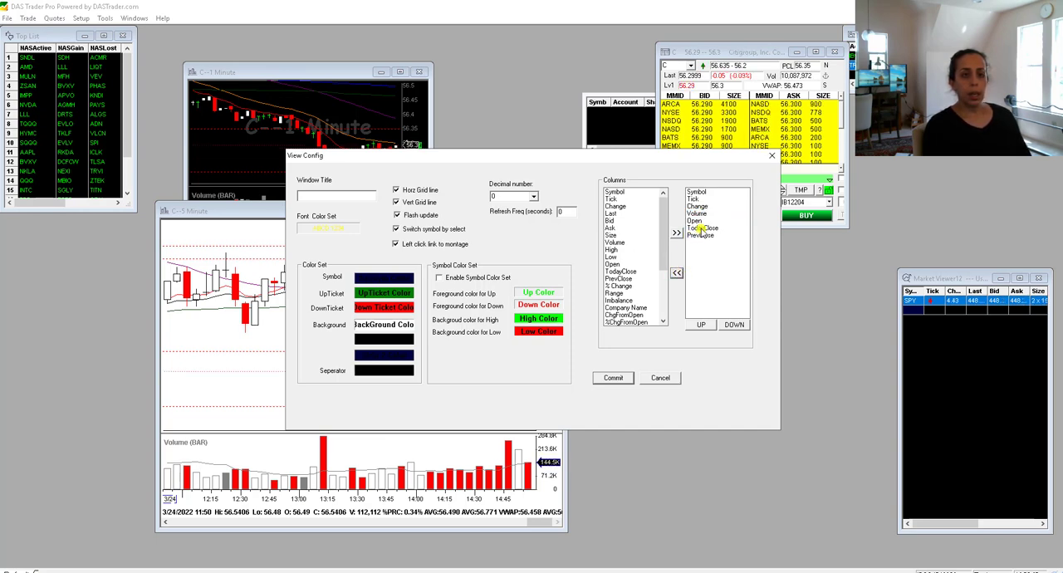
{"action": "left_click", "coordinate": [699, 227]}
{"action": "left_click", "coordinate": [678, 275]}
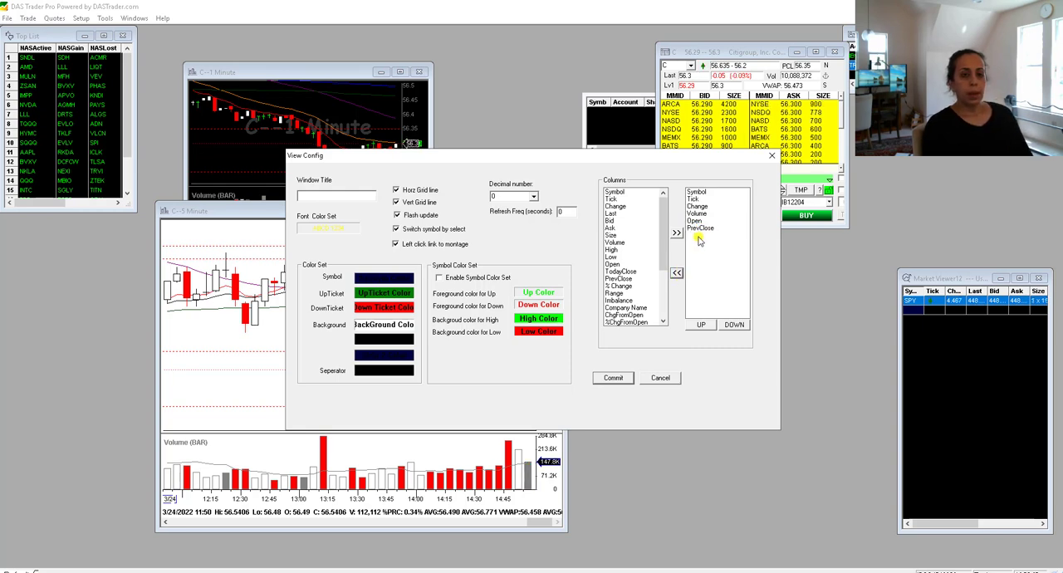
{"action": "left_click", "coordinate": [696, 221]}
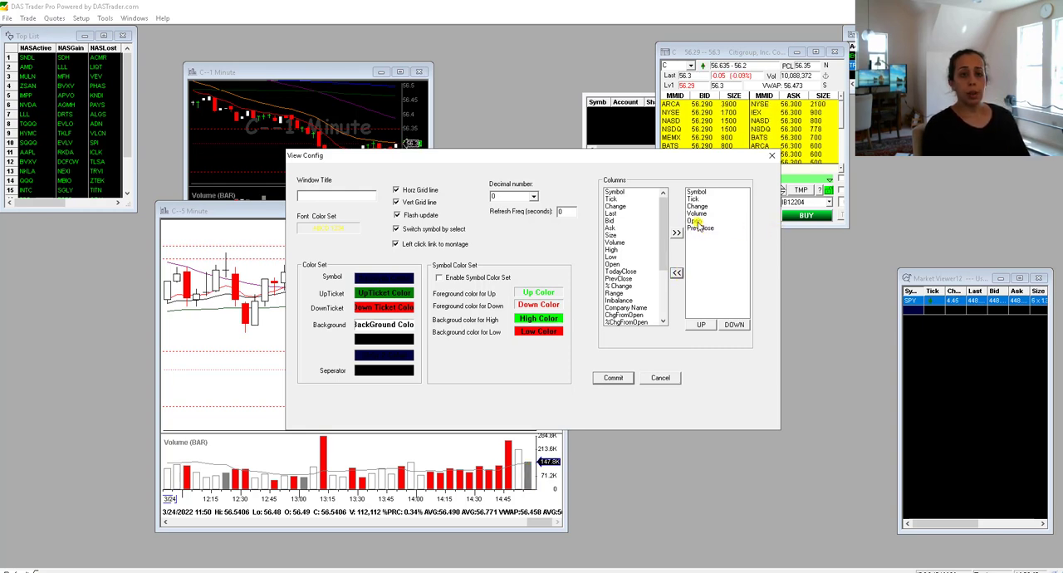
{"action": "left_click", "coordinate": [699, 228]}
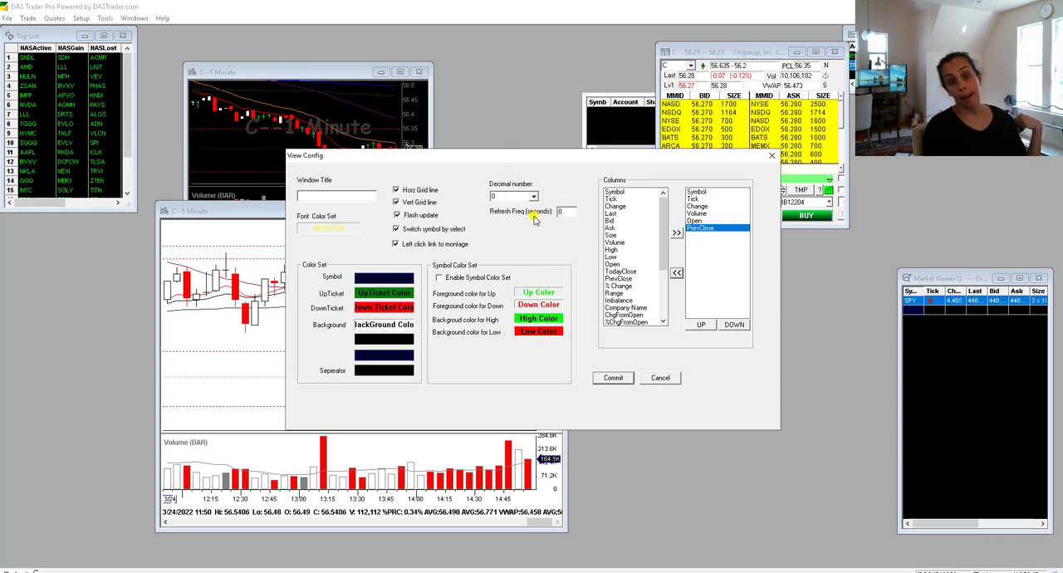
- Add the % Change and RVOL columns, place them directly after Change and Volume respectively, and commit the view configuration
{"action": "left_click", "coordinate": [619, 286]}
{"action": "left_click", "coordinate": [676, 233]}
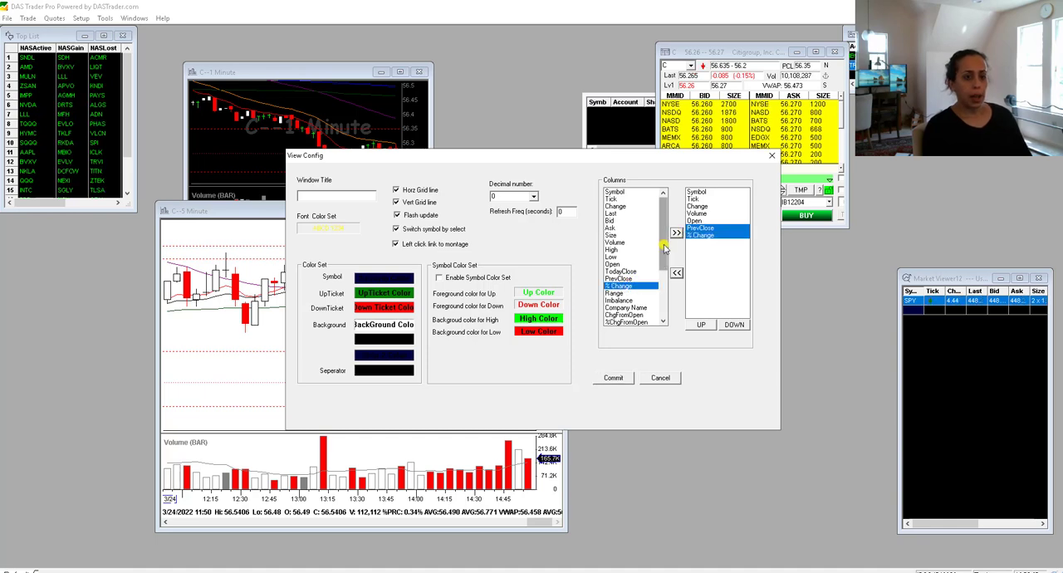
{"action": "left_click_drag", "start_coordinate": [662, 247], "coordinate": [669, 314]}
{"action": "left_click", "coordinate": [640, 322]}
{"action": "left_click", "coordinate": [677, 234]}
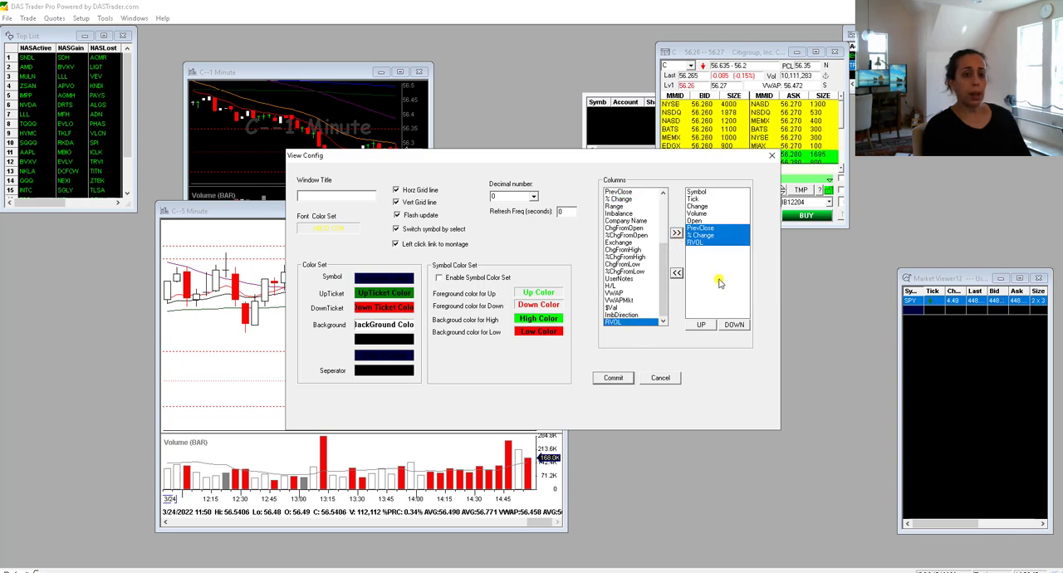
{"action": "left_click", "coordinate": [709, 241]}
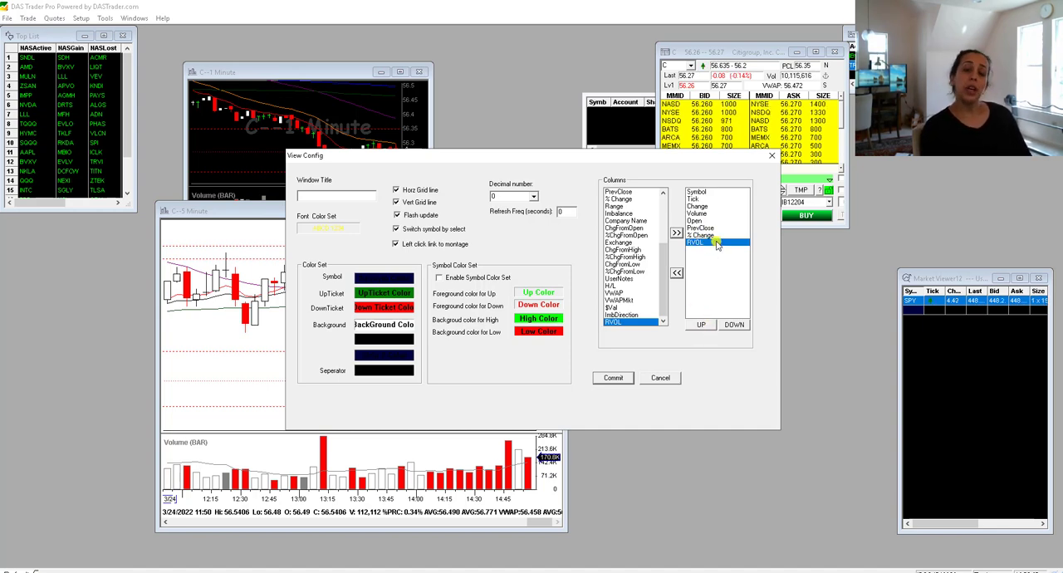
{"action": "left_click", "coordinate": [613, 378]}
- Reposition the Market Viewer near the lower edge of the workspace, widened to show all columns, and add a blank row
{"action": "left_click_drag", "start_coordinate": [938, 281], "coordinate": [947, 310]}
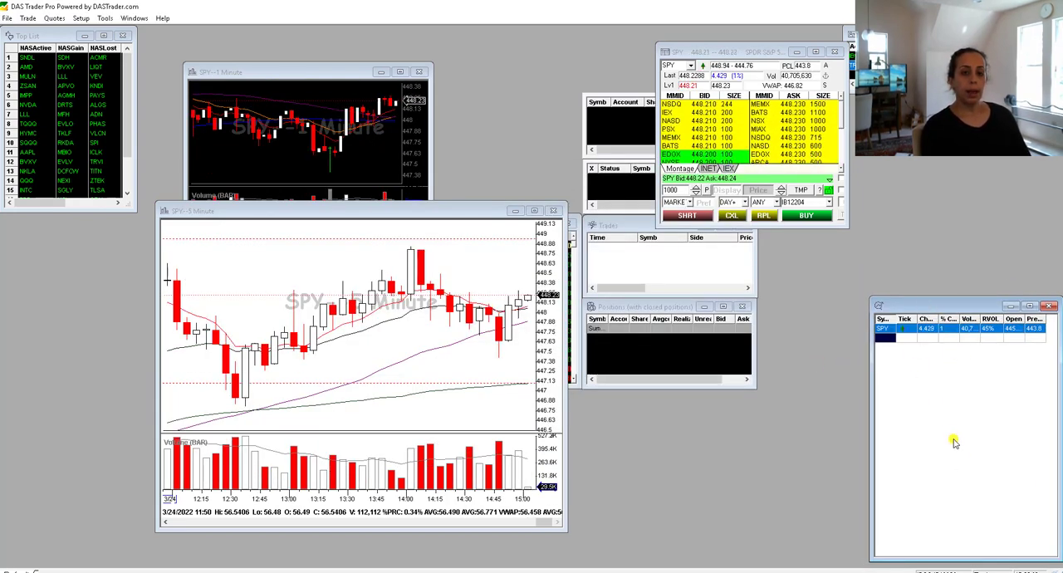
{"action": "right_click", "coordinate": [949, 385]}
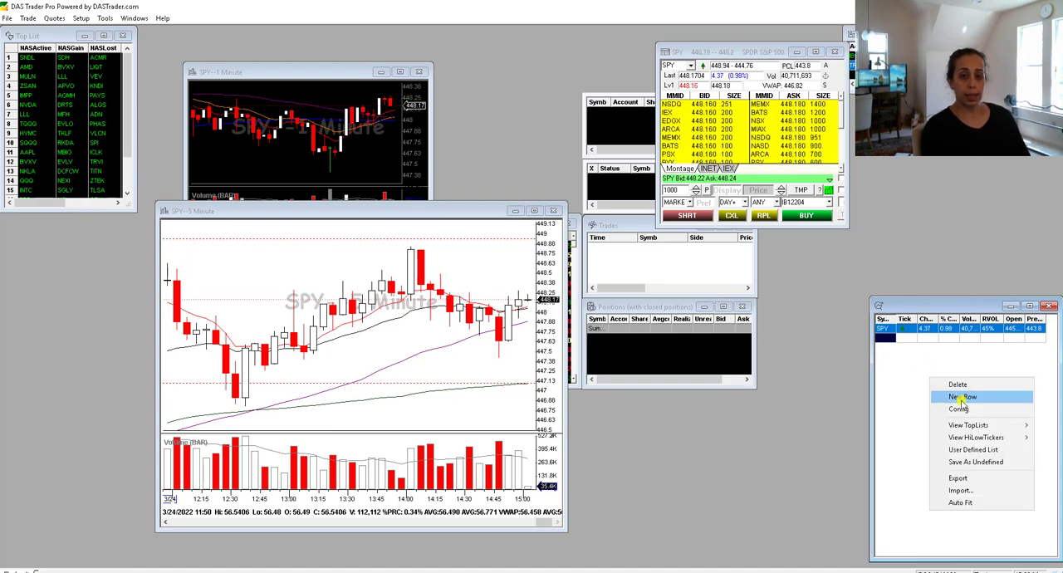
{"action": "left_click", "coordinate": [962, 396]}
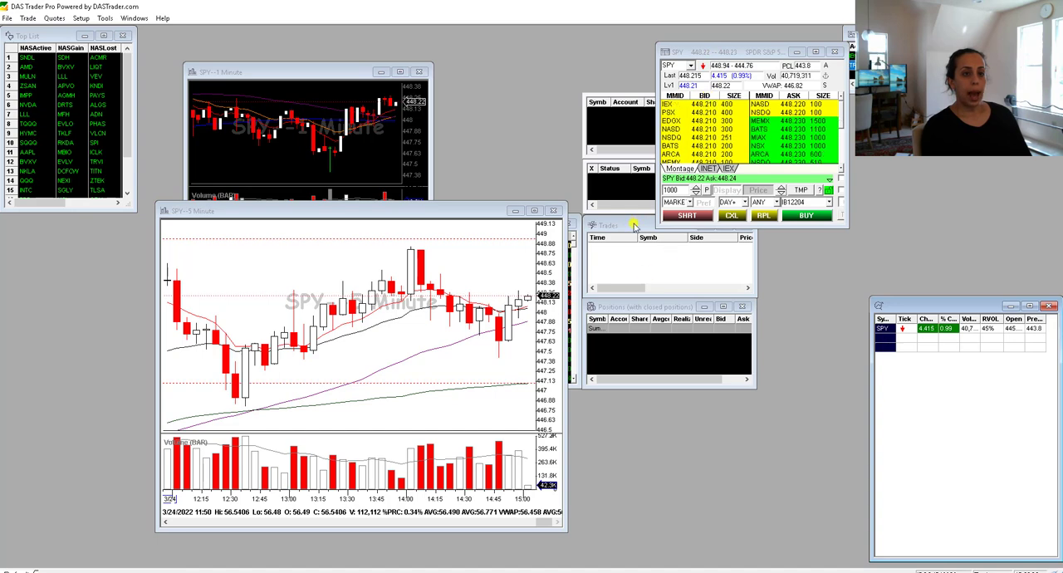
- Place the Positions window directly above the Market Viewer and widen it slightly
{"action": "left_click_drag", "start_coordinate": [631, 306], "coordinate": [923, 210]}
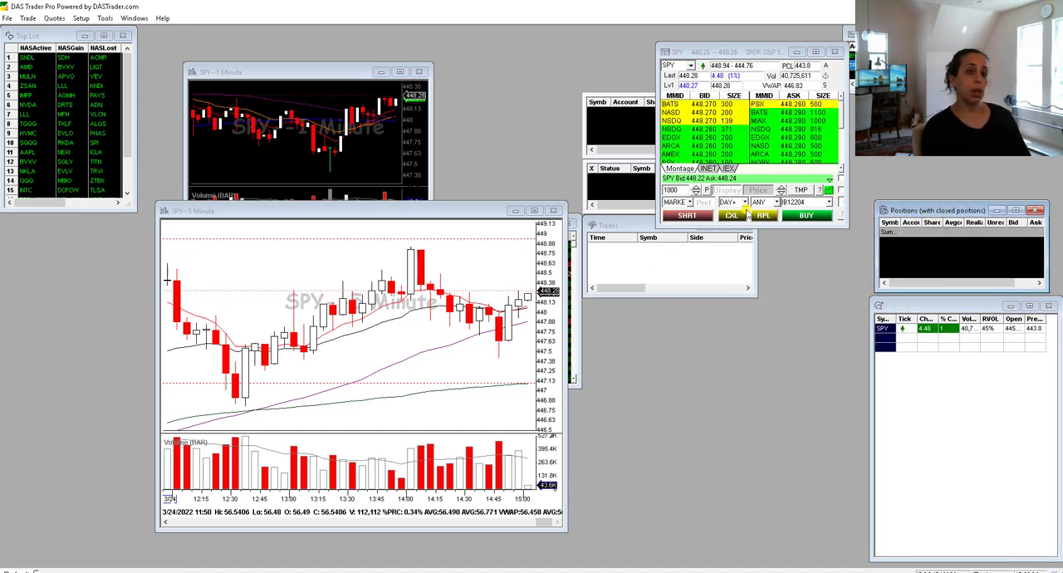
{"action": "left_click_drag", "start_coordinate": [1047, 256], "coordinate": [1059, 256]}
{"action": "left_click", "coordinate": [638, 230]}
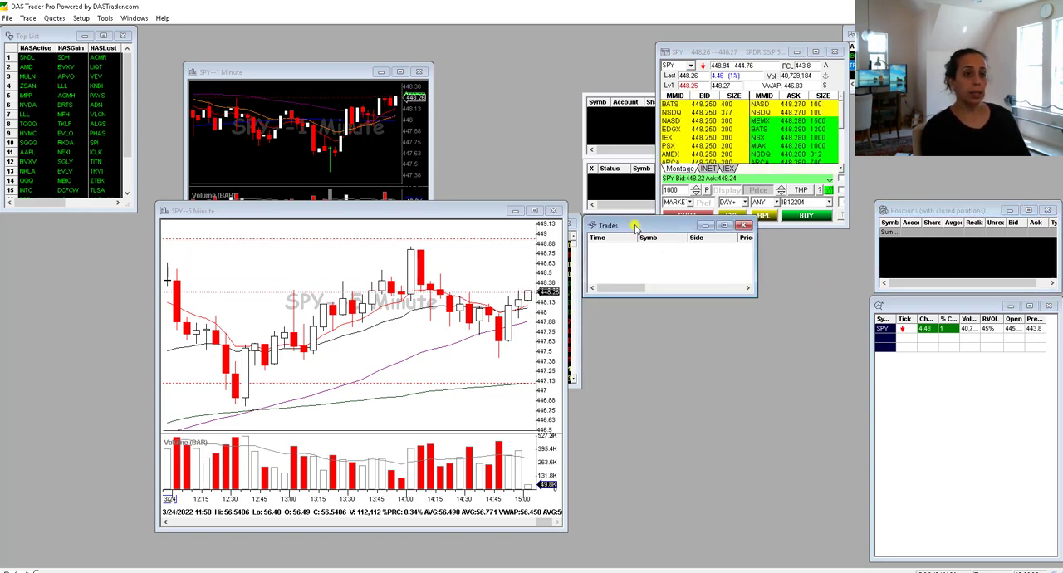
{"action": "left_click", "coordinate": [282, 72]}
- Move the Top List above the Positions window and shift the 5-minute chart to uncover the Time/Sale window
{"action": "left_click_drag", "start_coordinate": [21, 35], "coordinate": [943, 94]}
{"action": "left_click", "coordinate": [916, 209]}
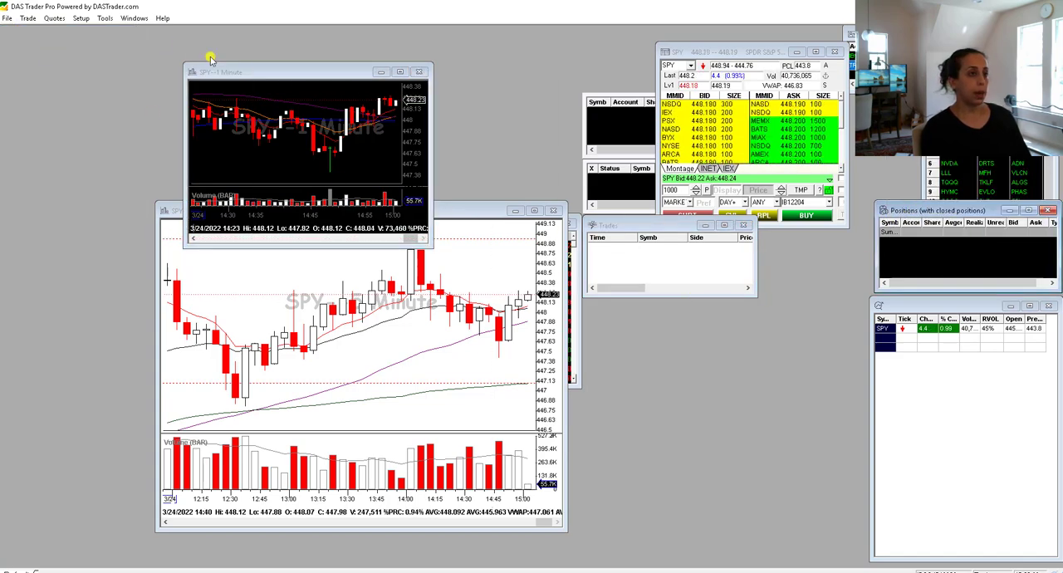
{"action": "left_click", "coordinate": [476, 221]}
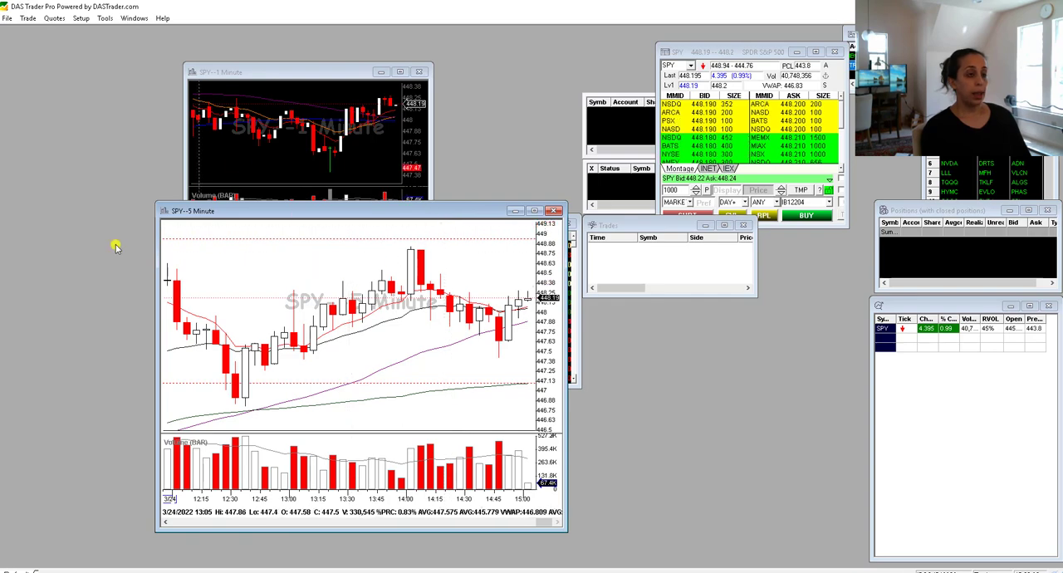
{"action": "left_click_drag", "start_coordinate": [259, 210], "coordinate": [186, 161]}
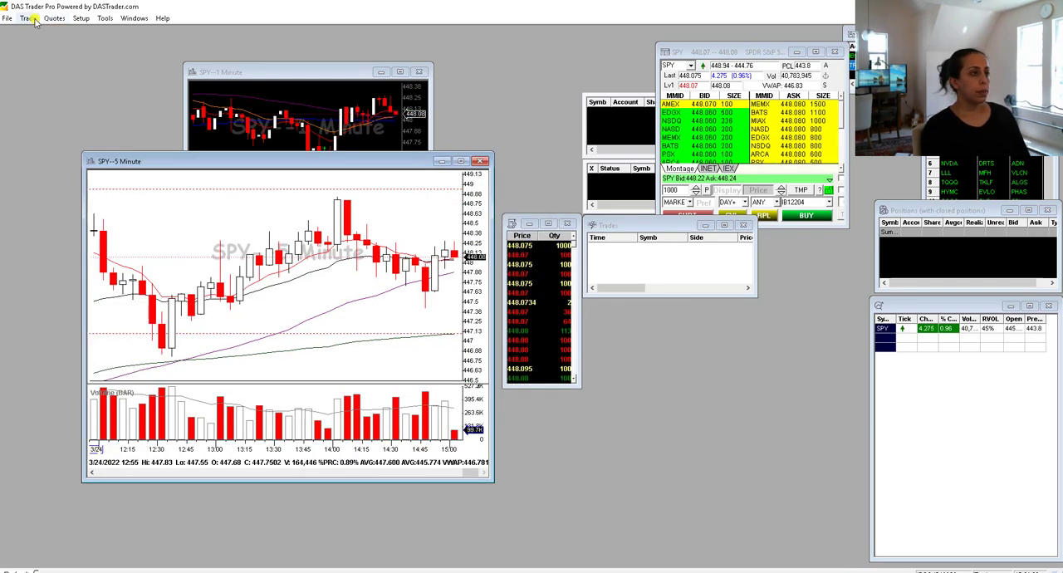
- Open a new blank chart window and move it up over the existing charts
{"action": "left_click", "coordinate": [54, 18]}
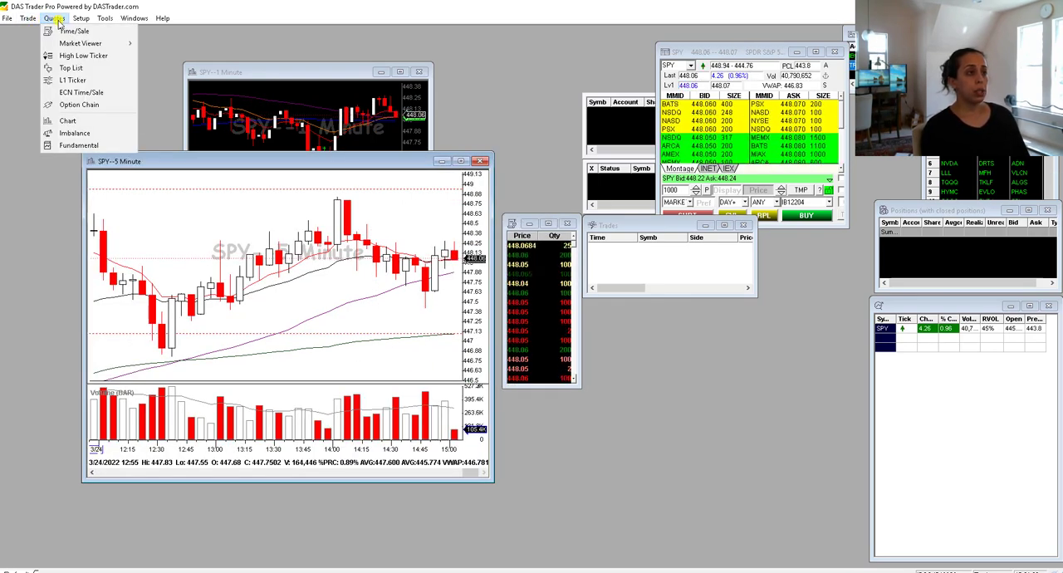
{"action": "left_click", "coordinate": [71, 122]}
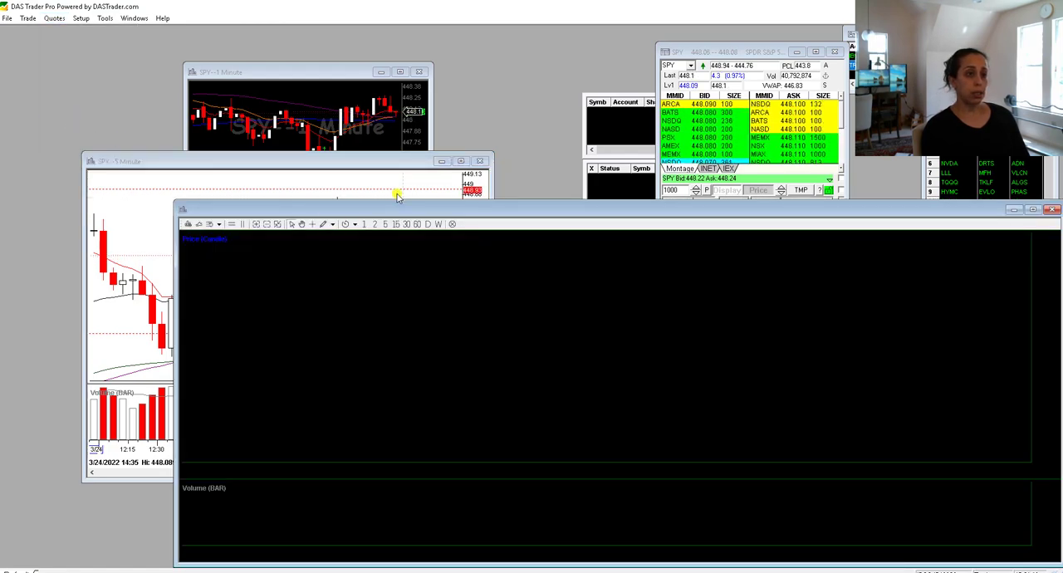
{"action": "left_click_drag", "start_coordinate": [380, 198], "coordinate": [291, 101]}
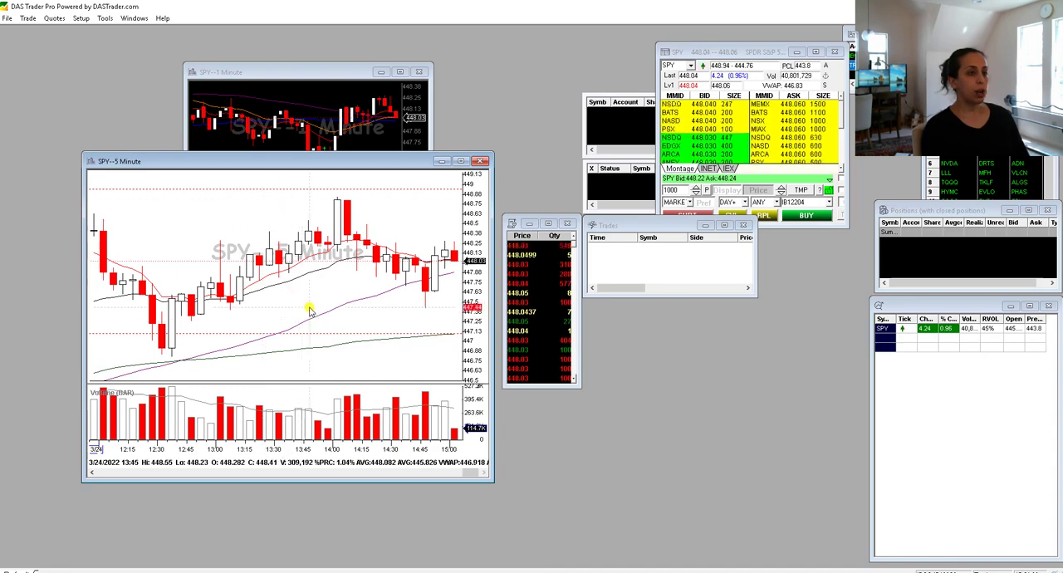
- Open the Hot Key configuration and enlarge its window to show the complete hotkey list
{"action": "scroll", "coordinate": [306, 309], "scroll_direction": "down", "scroll_amount": 5}
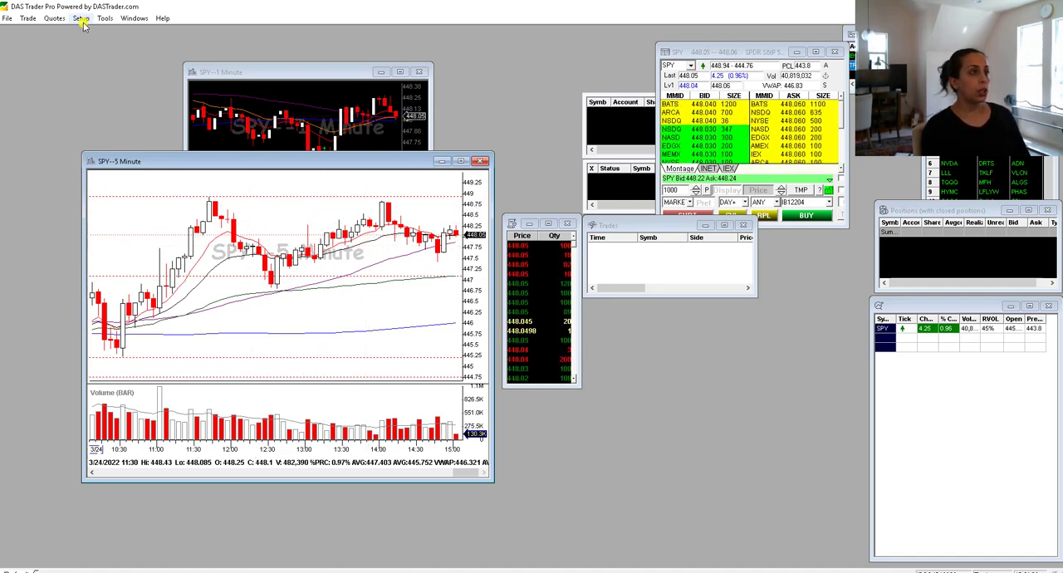
{"action": "left_click", "coordinate": [54, 17]}
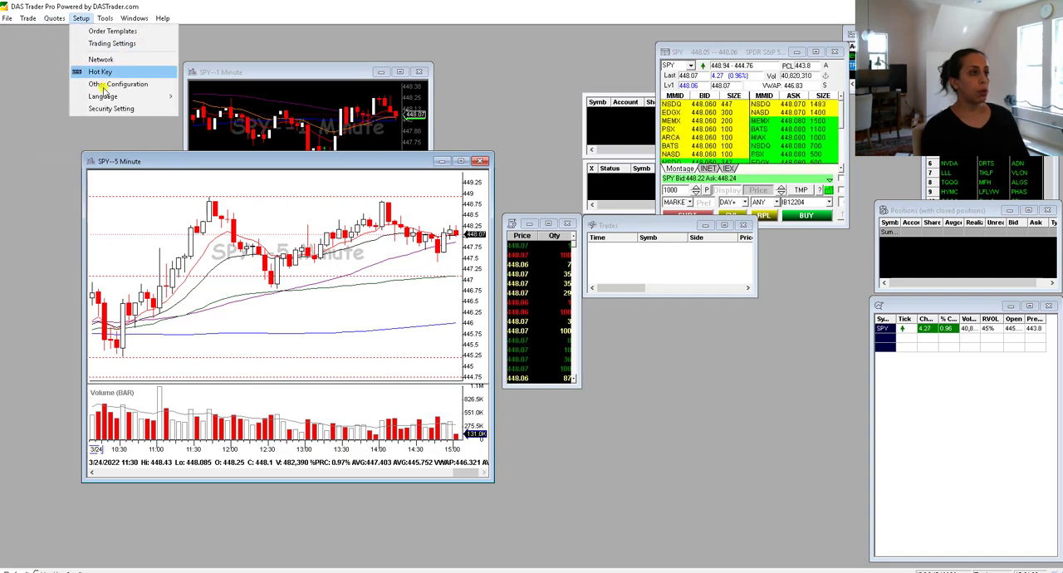
{"action": "left_click", "coordinate": [103, 72]}
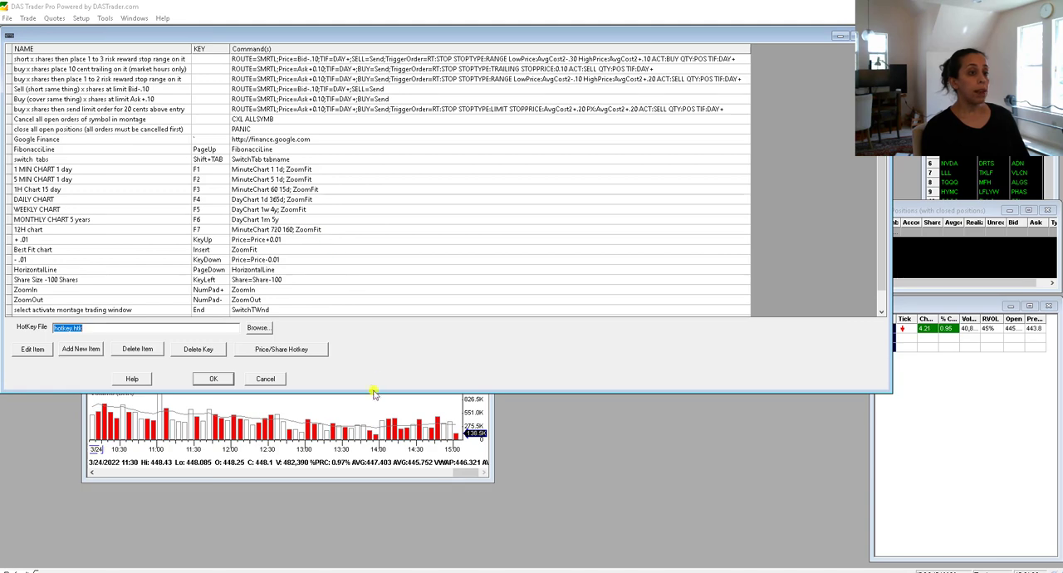
{"action": "left_click_drag", "start_coordinate": [373, 391], "coordinate": [373, 484]}
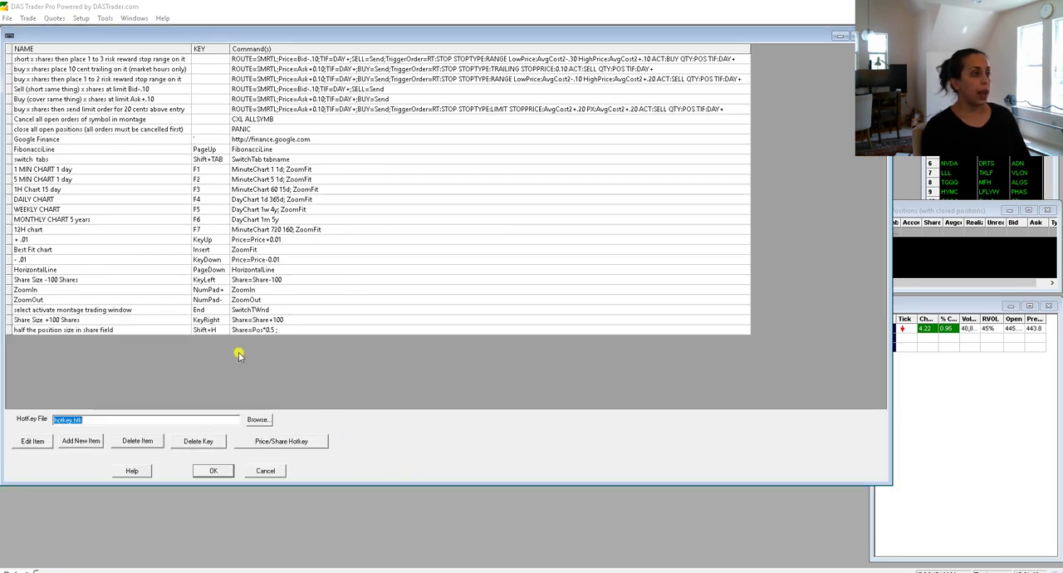
{"action": "left_click", "coordinate": [115, 375]}
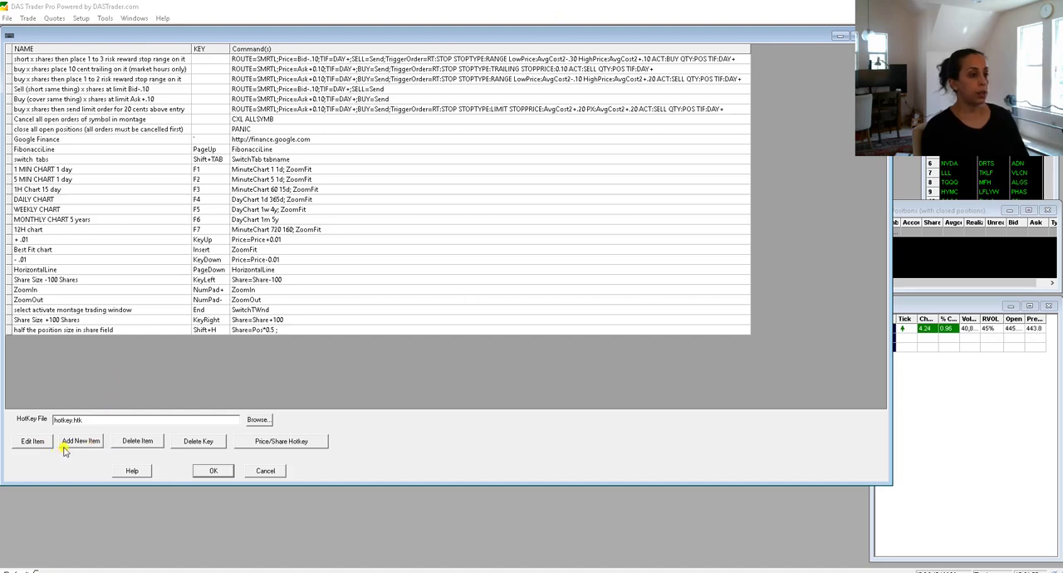
- Add a new hotkey item named Duplicate Window with the DuplicateWindow command from the Window Configuration category as its script
{"action": "left_click", "coordinate": [82, 443]}
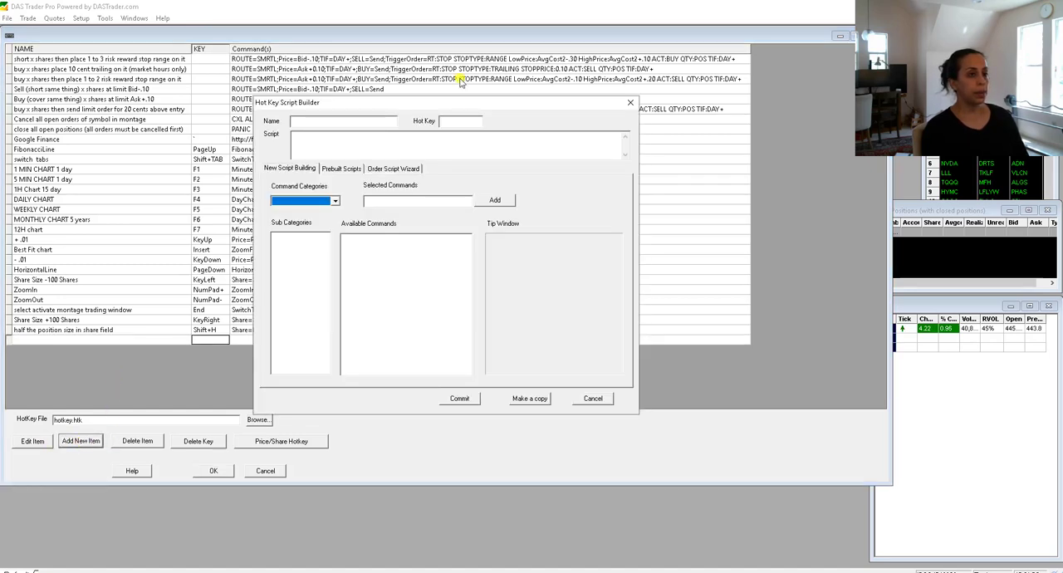
{"action": "left_click", "coordinate": [365, 119]}
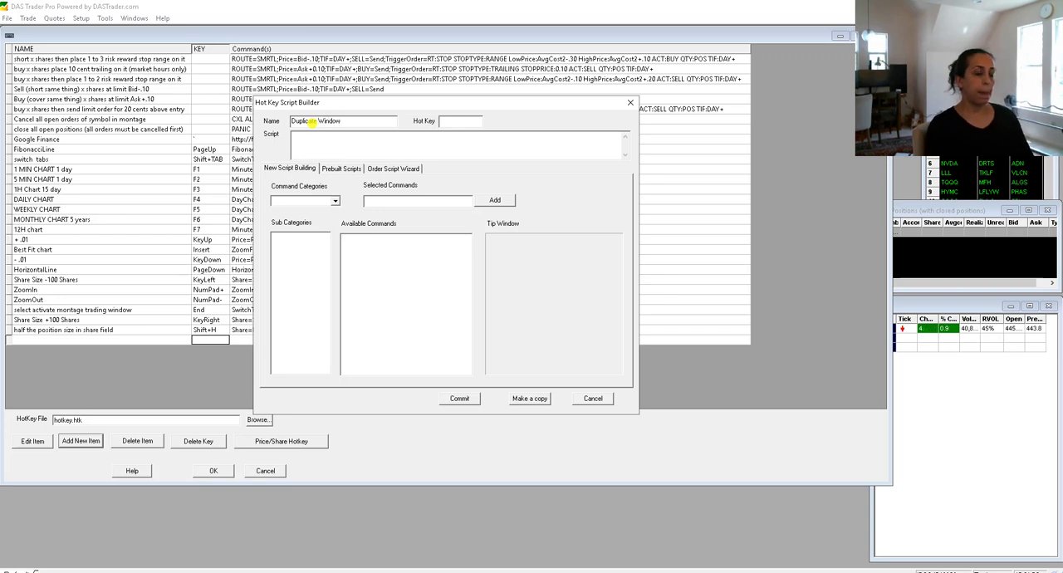
{"action": "left_click", "coordinate": [334, 200]}
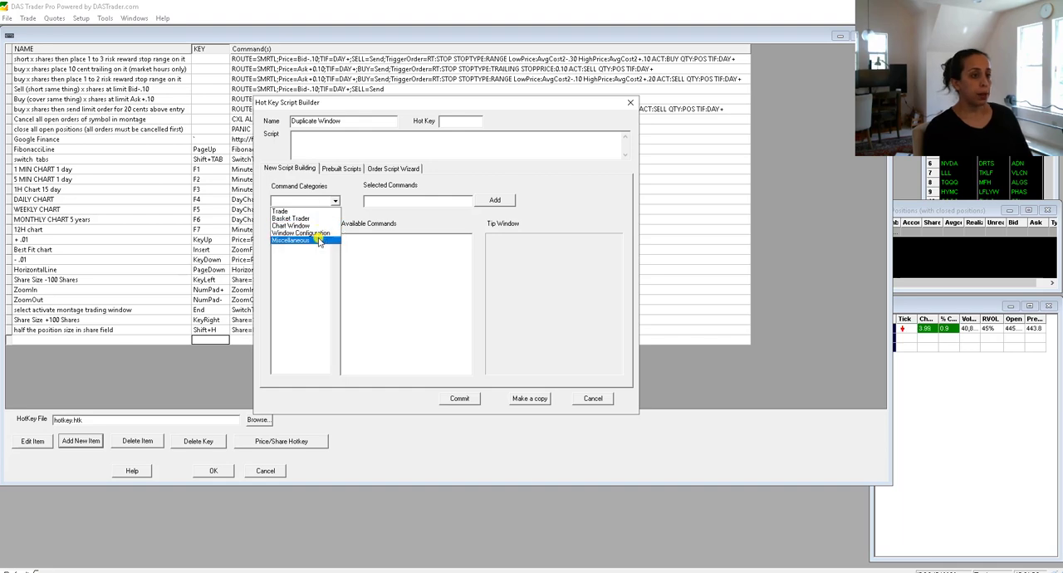
{"action": "left_click", "coordinate": [319, 234]}
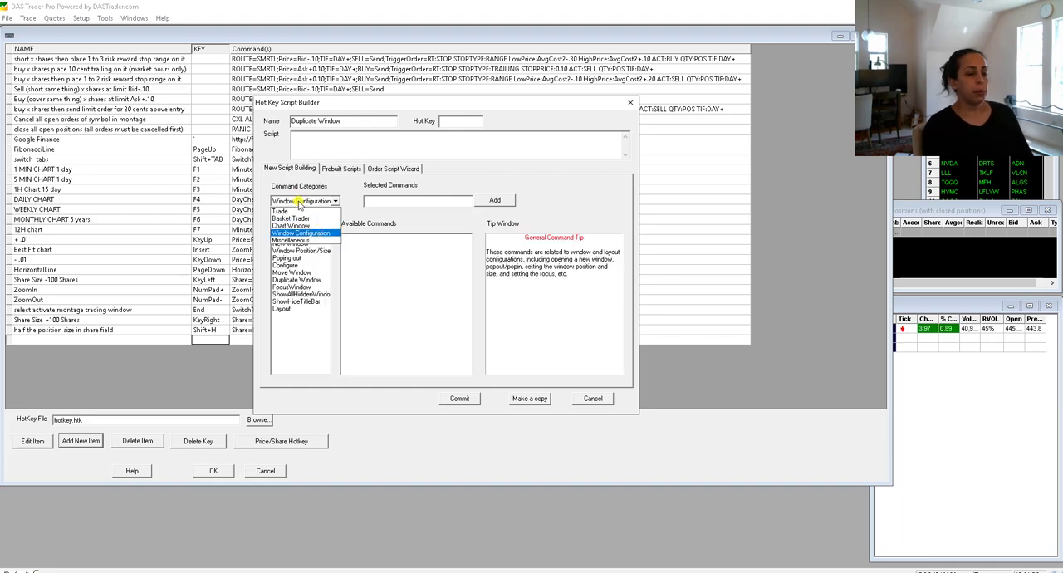
{"action": "left_click", "coordinate": [297, 280]}
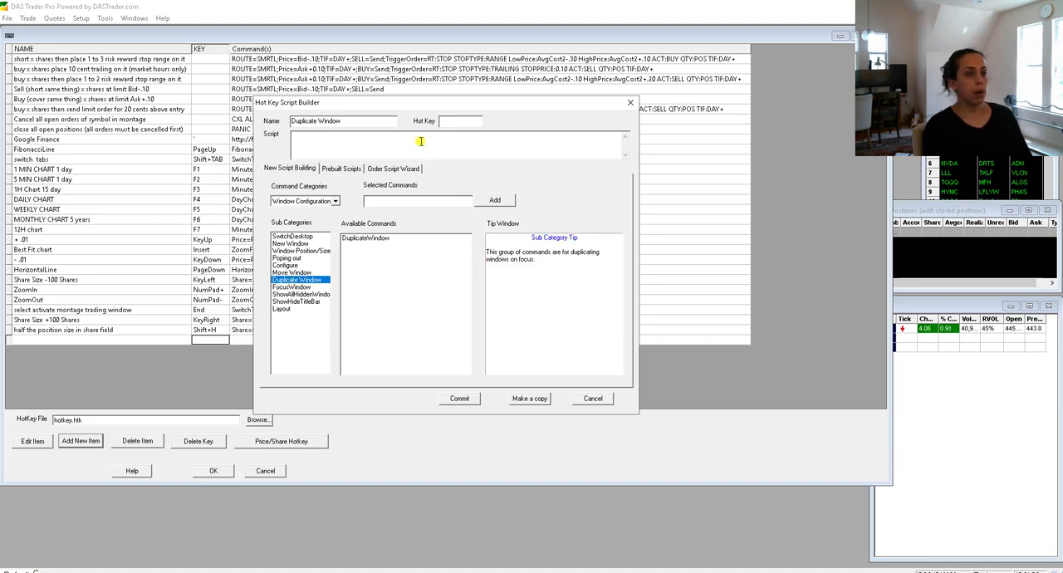
{"action": "left_click", "coordinate": [459, 122]}
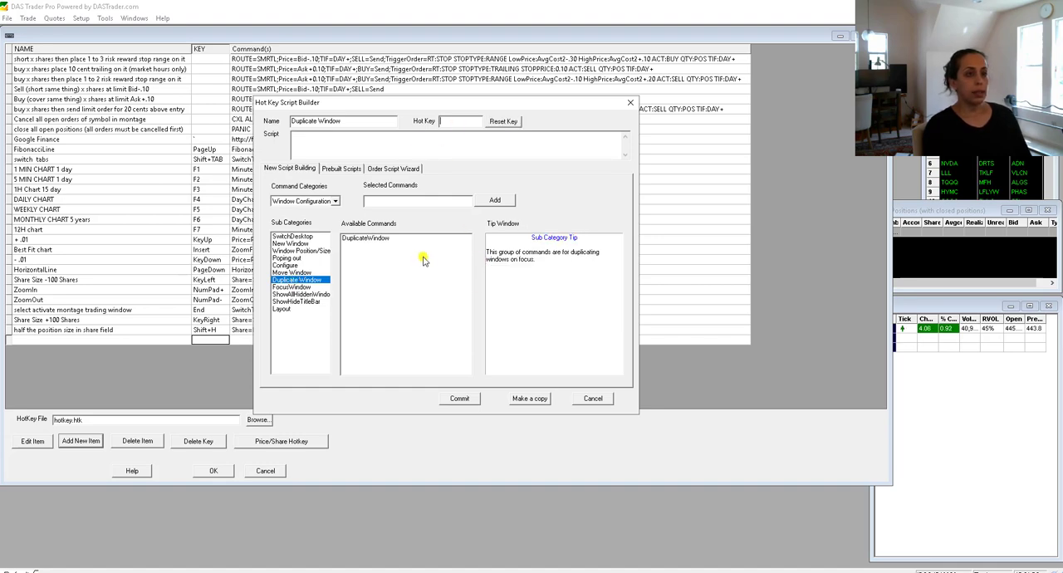
{"action": "left_click", "coordinate": [379, 238]}
{"action": "left_click", "coordinate": [495, 202]}
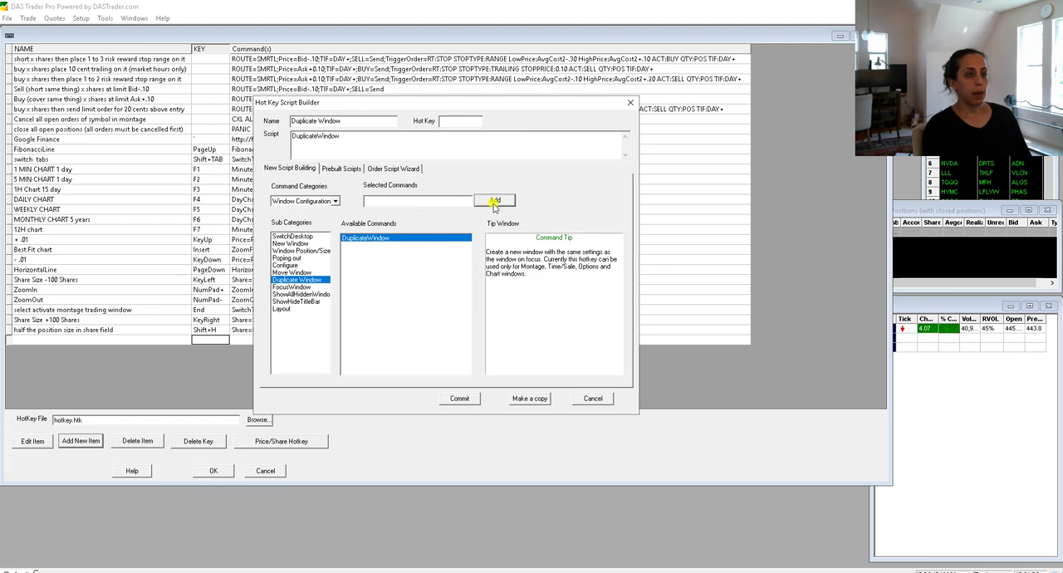
- Assign Ctrl+D to the Duplicate Window hotkey, commit it and save the hotkey configuration
{"action": "left_click", "coordinate": [471, 122]}
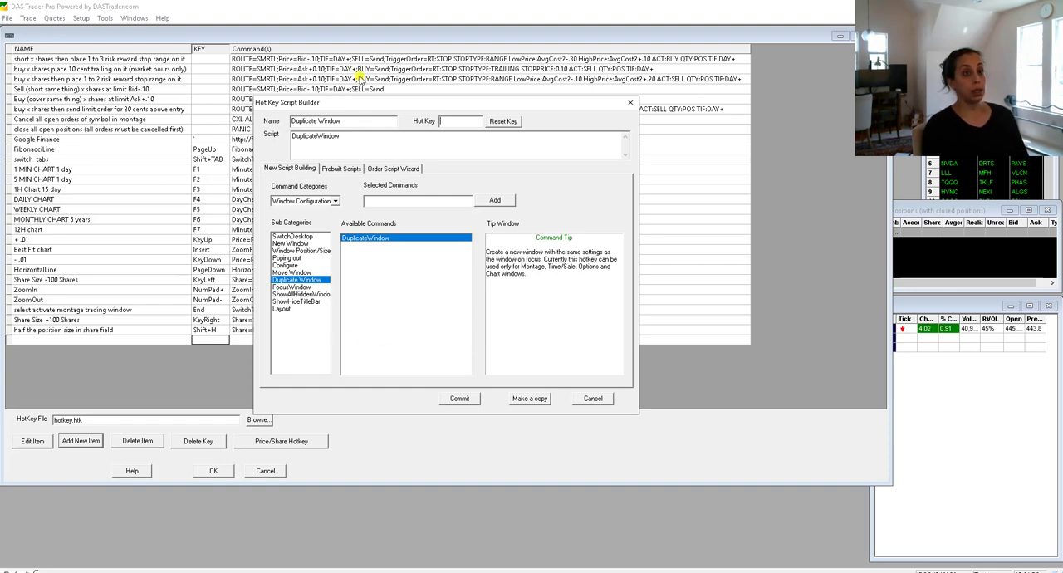
{"action": "left_click_drag", "start_coordinate": [382, 108], "coordinate": [421, 107]}
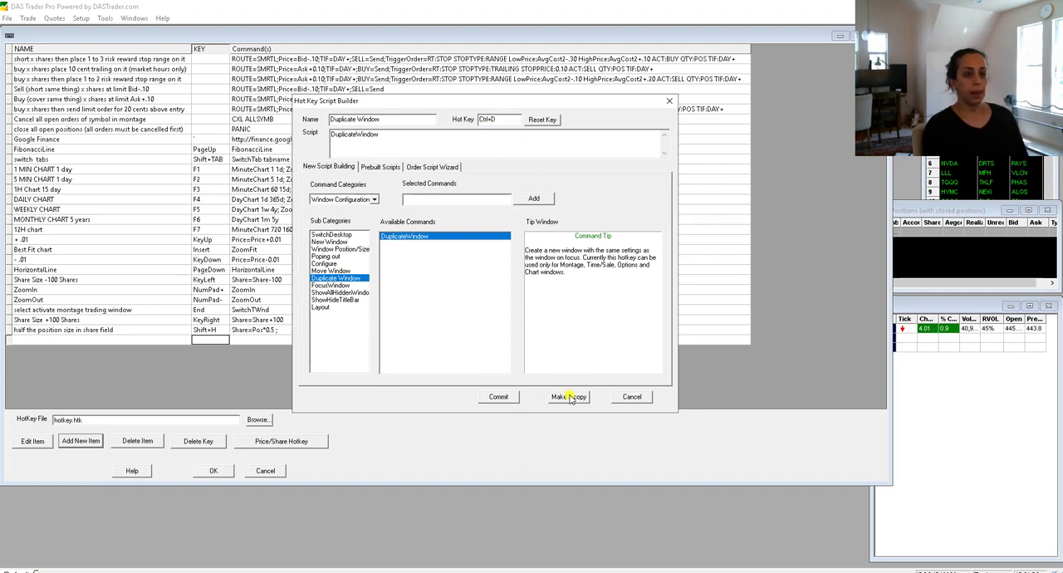
{"action": "left_click", "coordinate": [501, 397]}
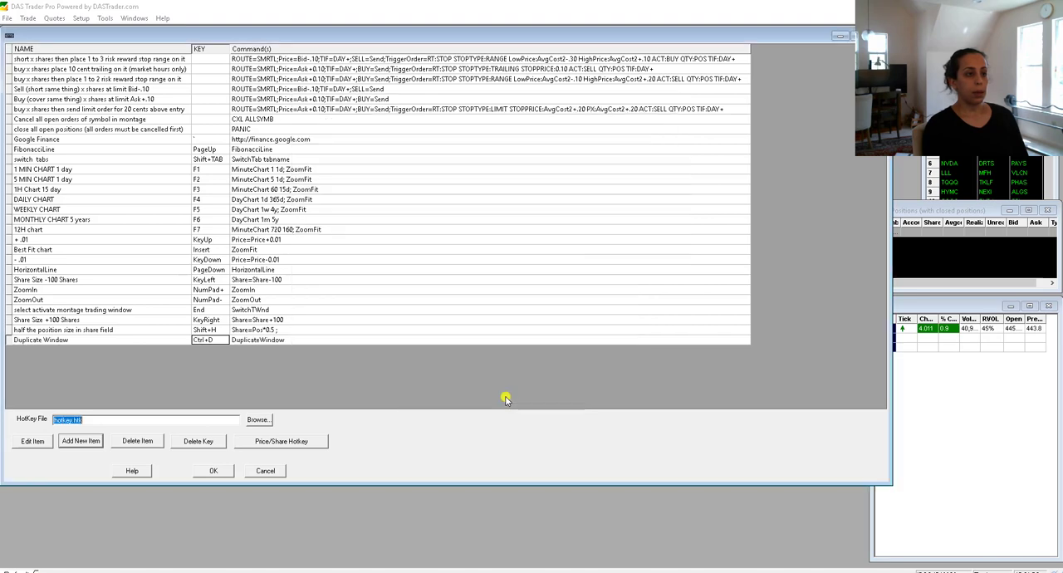
{"action": "left_click", "coordinate": [6, 341]}
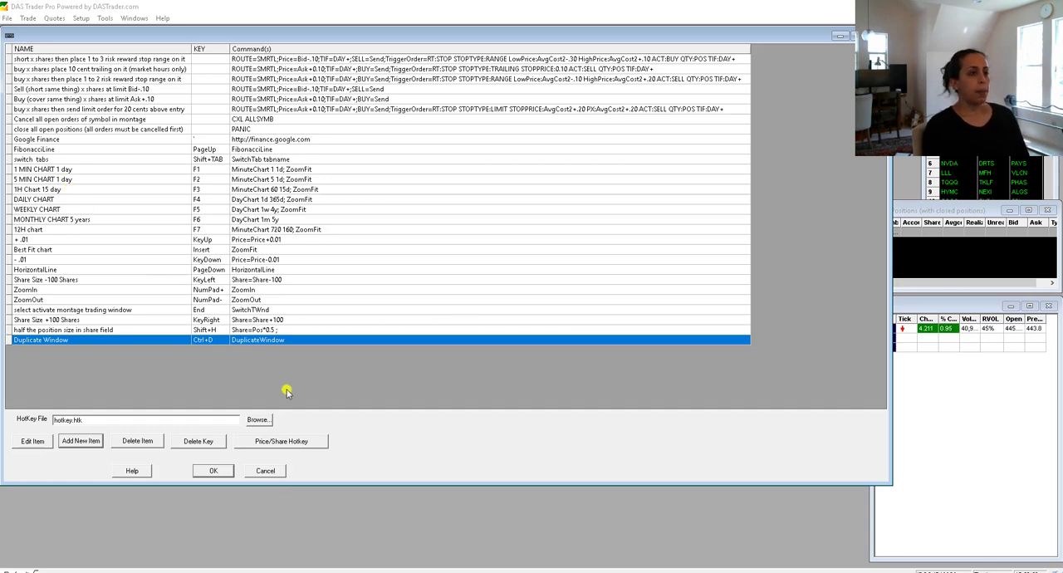
{"action": "left_click", "coordinate": [214, 471]}
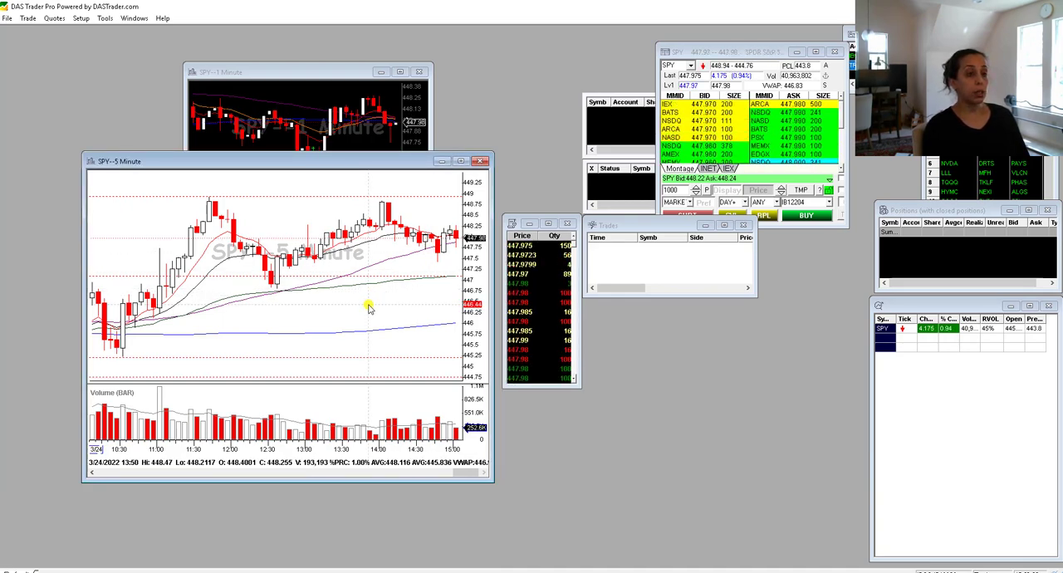
- Duplicate the SPY 5-minute chart with the new hotkey and place the two charts side by side
{"action": "key", "text": "ctrl+d"}
{"action": "left_click_drag", "start_coordinate": [363, 179], "coordinate": [692, 184]}
{"action": "left_click_drag", "start_coordinate": [301, 162], "coordinate": [221, 180]}
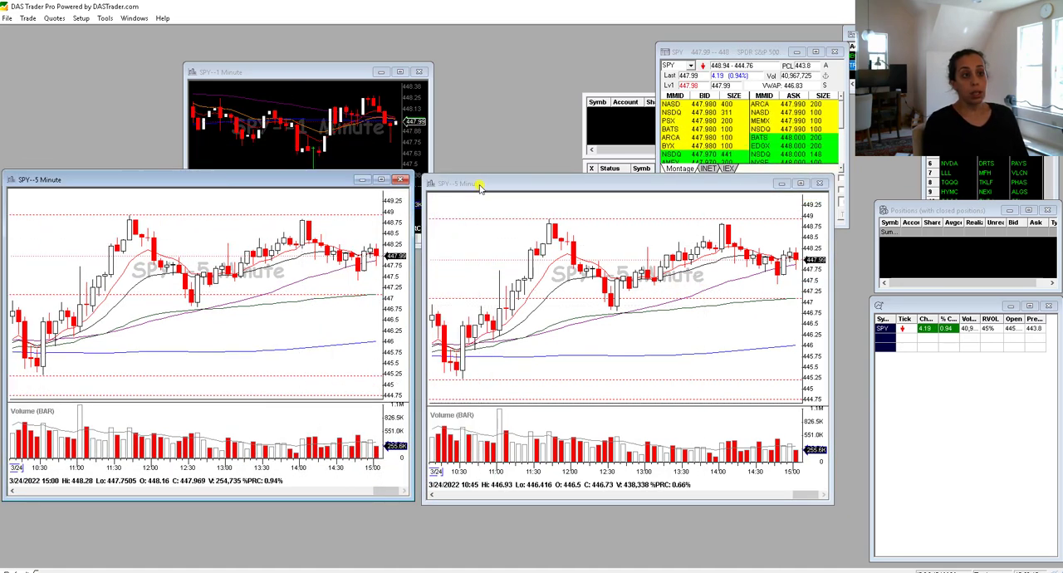
- Close the old 1-minute chart, shrink the 5-minute chart and arrange four equal copies in a two-by-two grid
{"action": "left_click", "coordinate": [419, 71]}
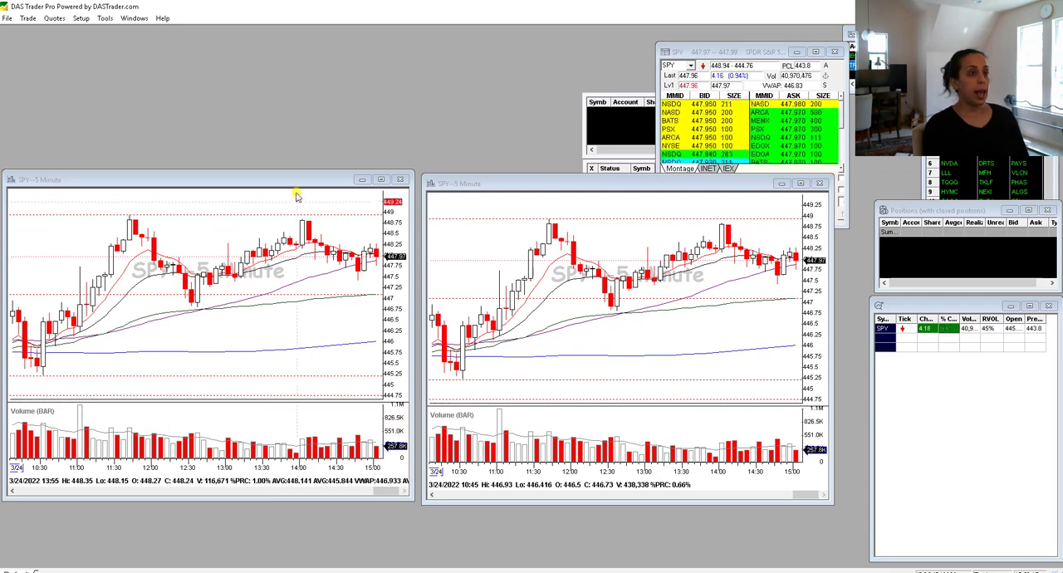
{"action": "left_click_drag", "start_coordinate": [296, 196], "coordinate": [296, 45]}
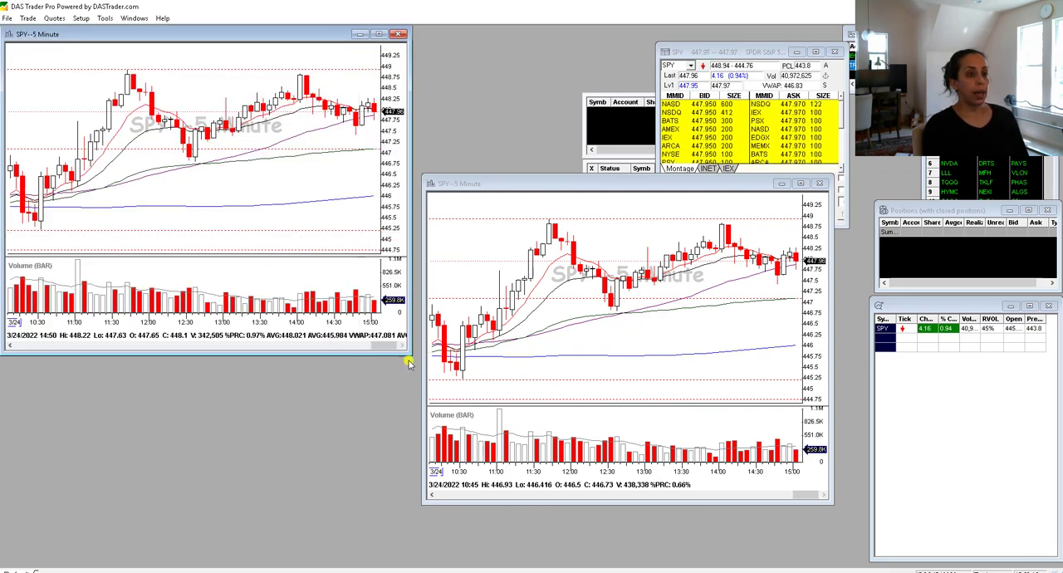
{"action": "left_click_drag", "start_coordinate": [407, 362], "coordinate": [296, 246]}
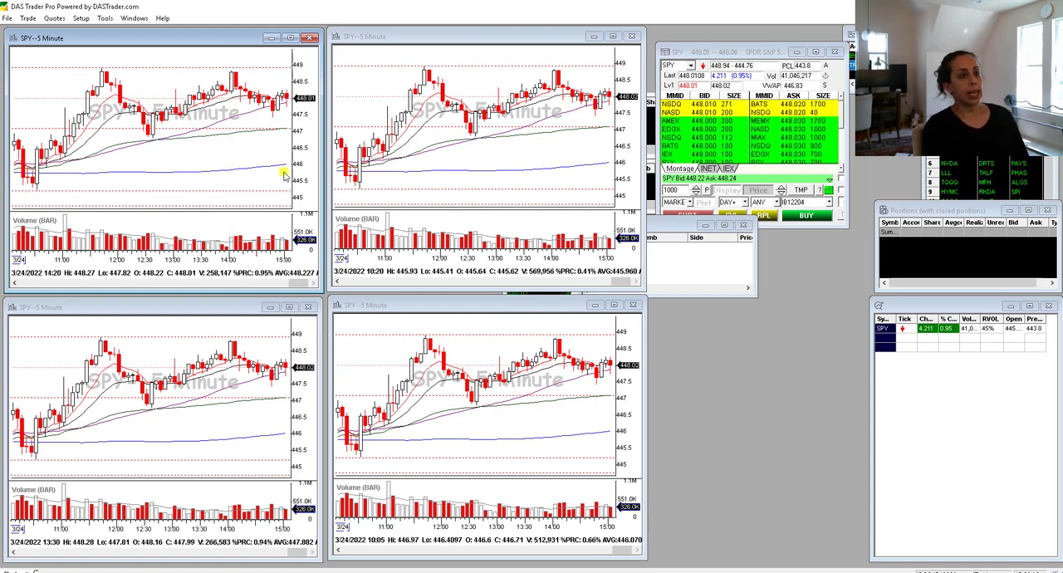
- Show the toolbar on the upper-left chart of the grid and switch that chart to the 1-minute interval
{"action": "right_click", "coordinate": [165, 61]}
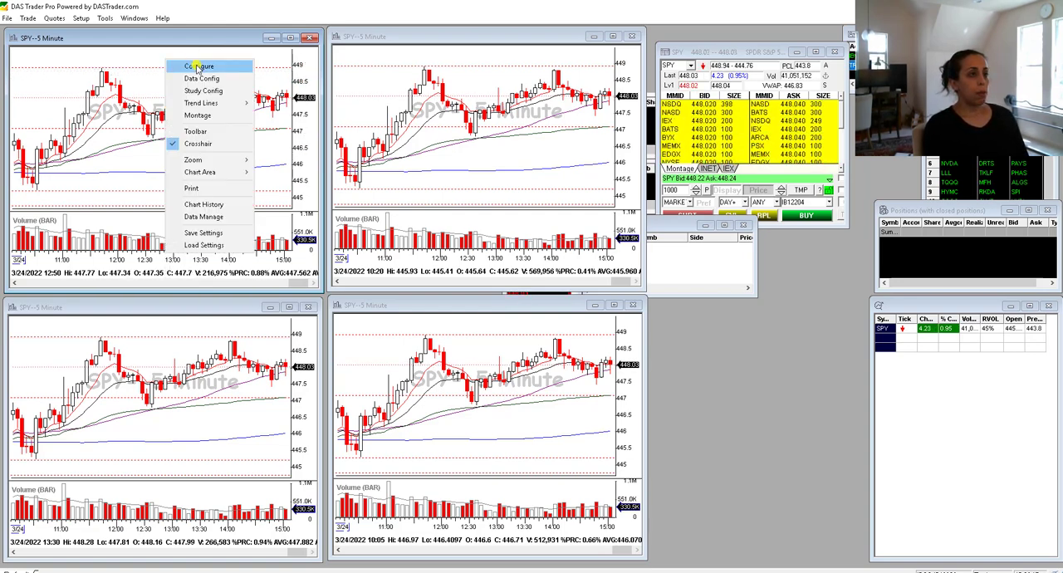
{"action": "left_click", "coordinate": [196, 131]}
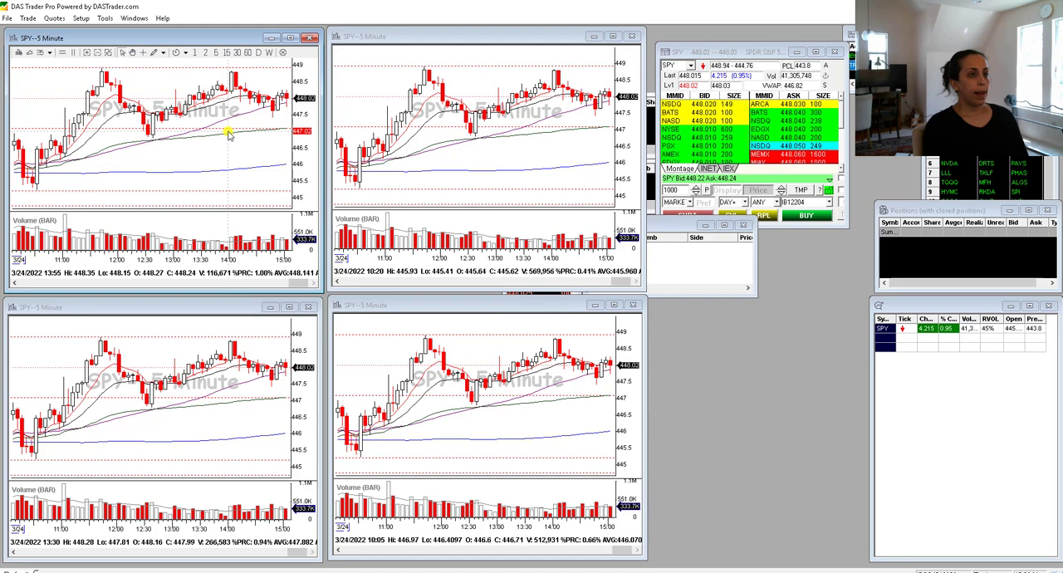
{"action": "left_click", "coordinate": [196, 53]}
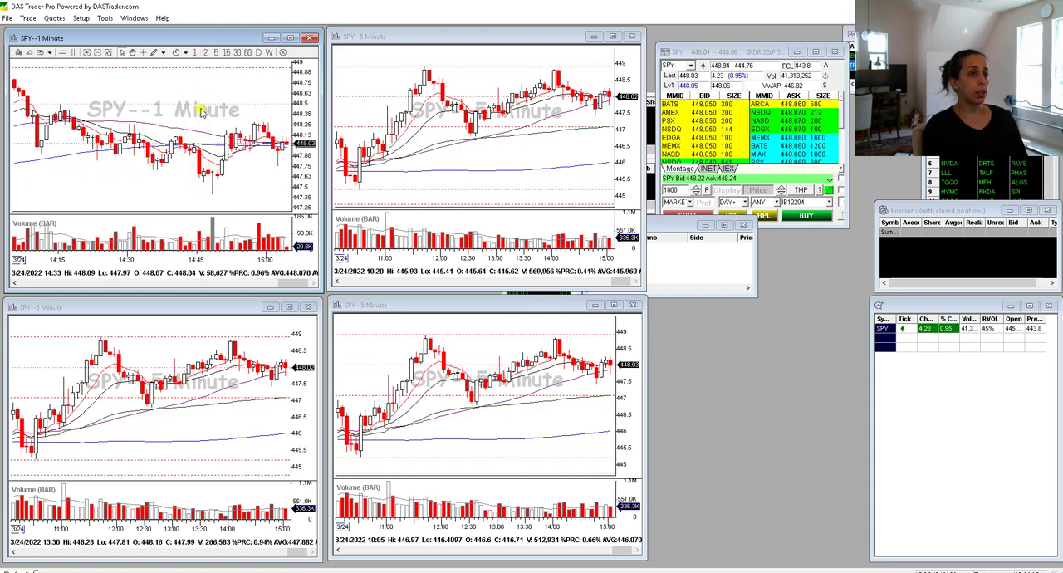
- Try the 2, 15, 30 and 60-minute, daily and weekly intervals on the upper-left chart and return it to 1 minute
{"action": "left_click", "coordinate": [206, 53]}
{"action": "left_click", "coordinate": [227, 52]}
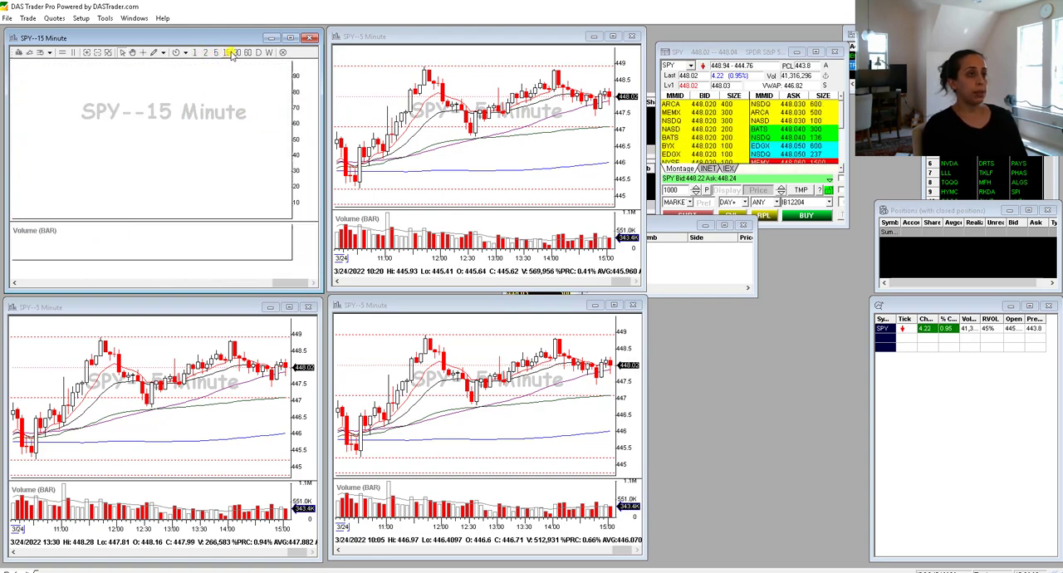
{"action": "left_click", "coordinate": [238, 52]}
{"action": "left_click", "coordinate": [248, 52]}
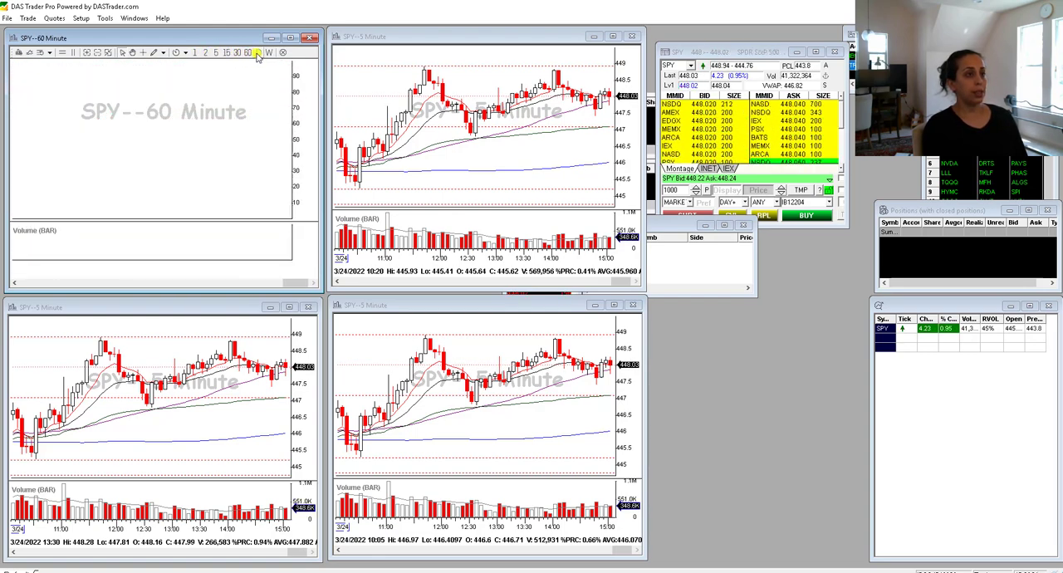
{"action": "left_click", "coordinate": [259, 52]}
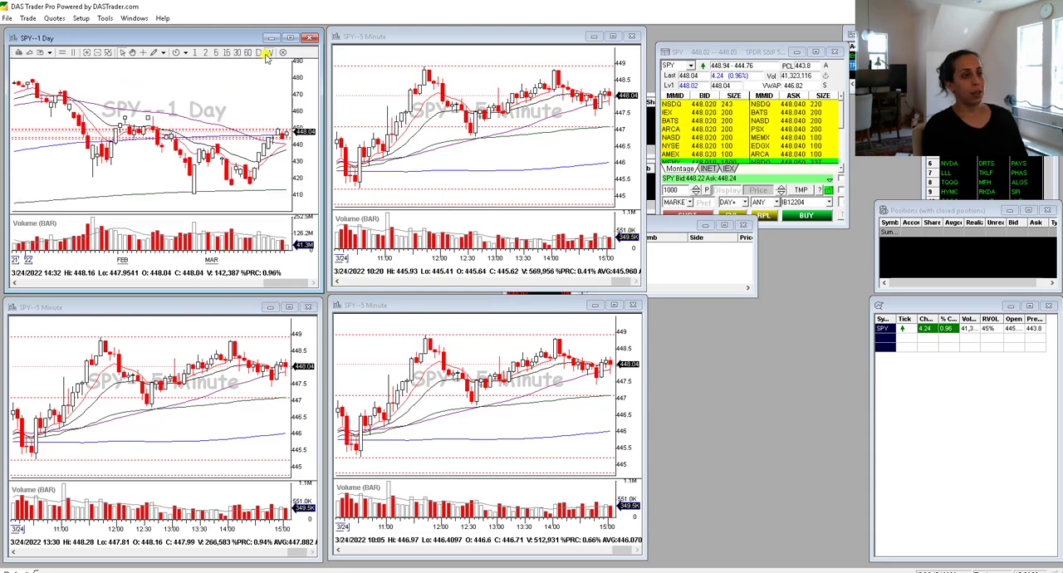
{"action": "left_click", "coordinate": [268, 52]}
{"action": "left_click", "coordinate": [194, 52]}
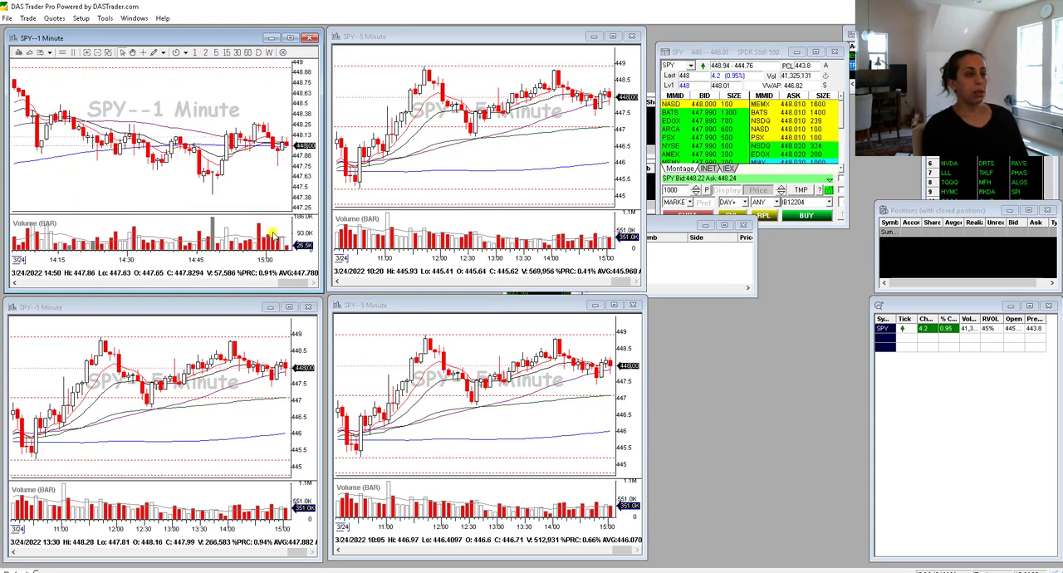
- Show the toolbar on the upper-right and lower-left charts and set the lower-left chart to the 15-minute interval
{"action": "right_click", "coordinate": [482, 76]}
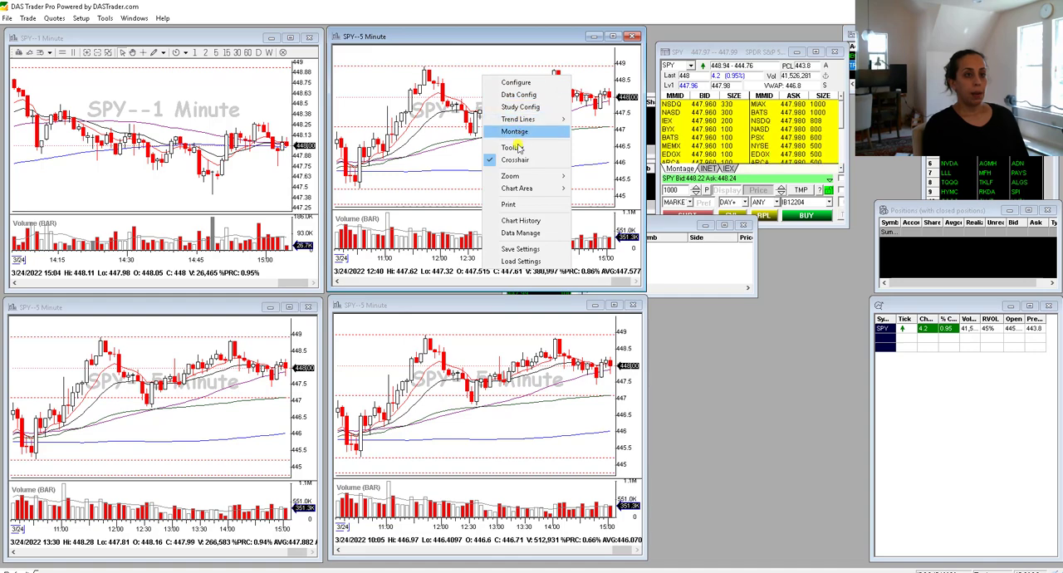
{"action": "left_click", "coordinate": [513, 147]}
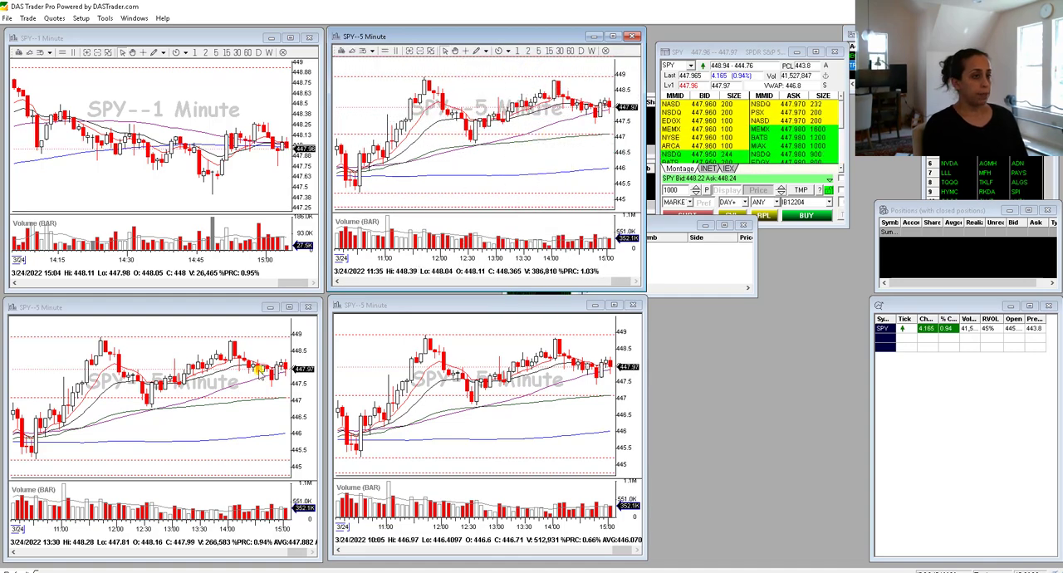
{"action": "right_click", "coordinate": [181, 330]}
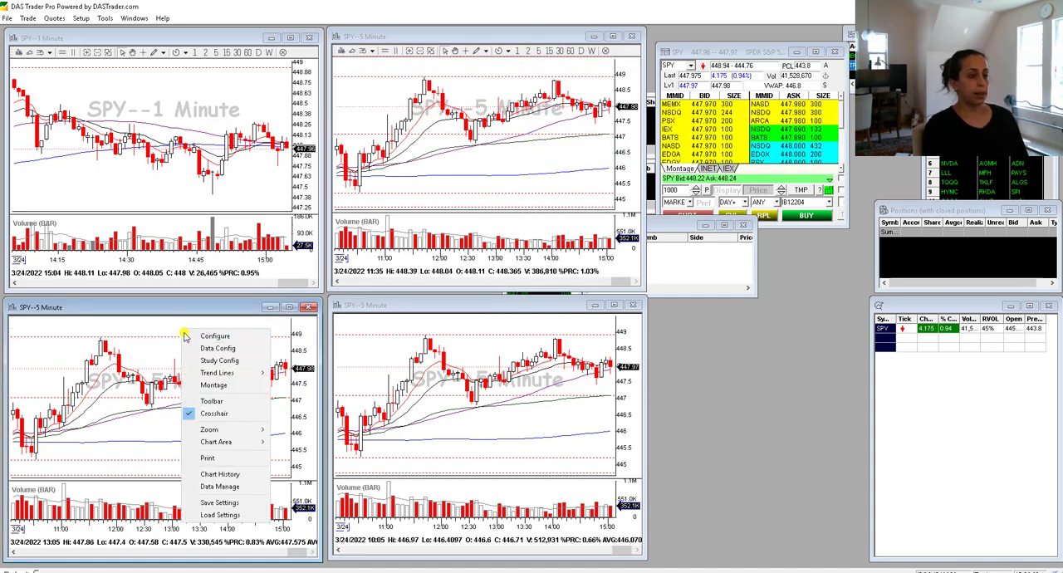
{"action": "left_click", "coordinate": [218, 402]}
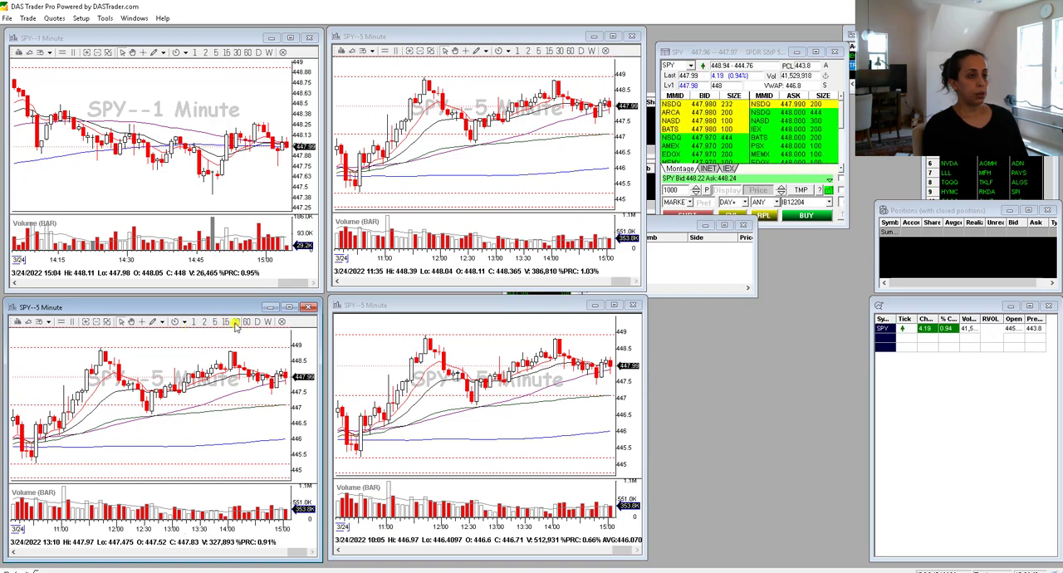
{"action": "left_click", "coordinate": [226, 322]}
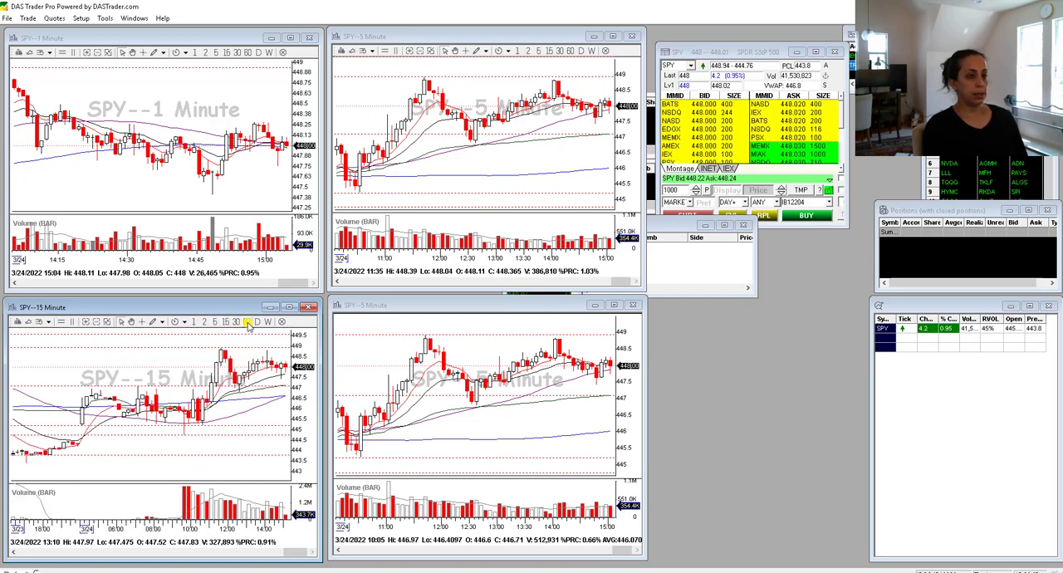
- Show the toolbar on the lower-right chart and switch that chart to the daily interval
{"action": "left_click", "coordinate": [474, 350]}
{"action": "right_click", "coordinate": [475, 351]}
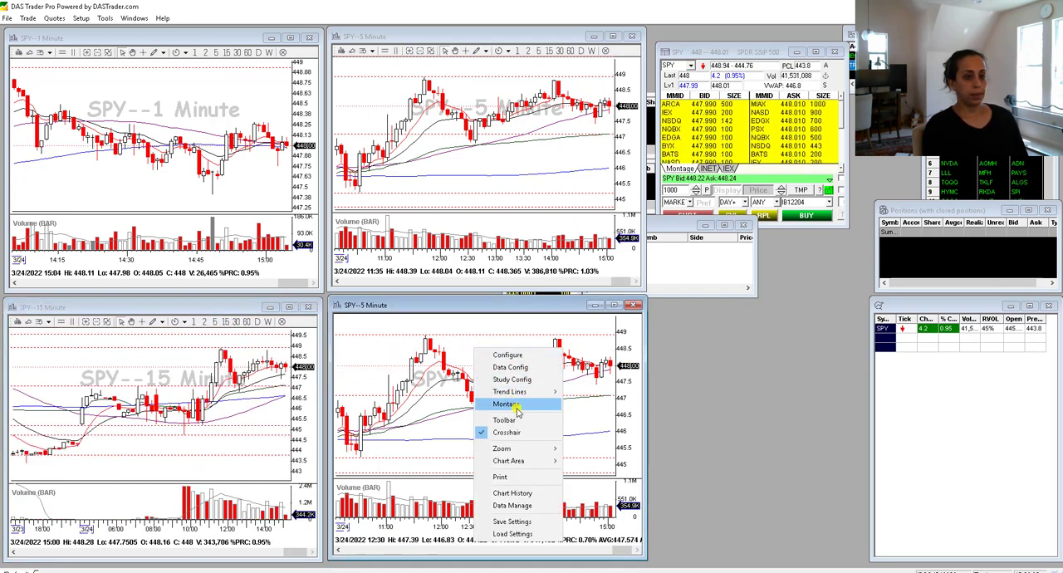
{"action": "left_click", "coordinate": [517, 413]}
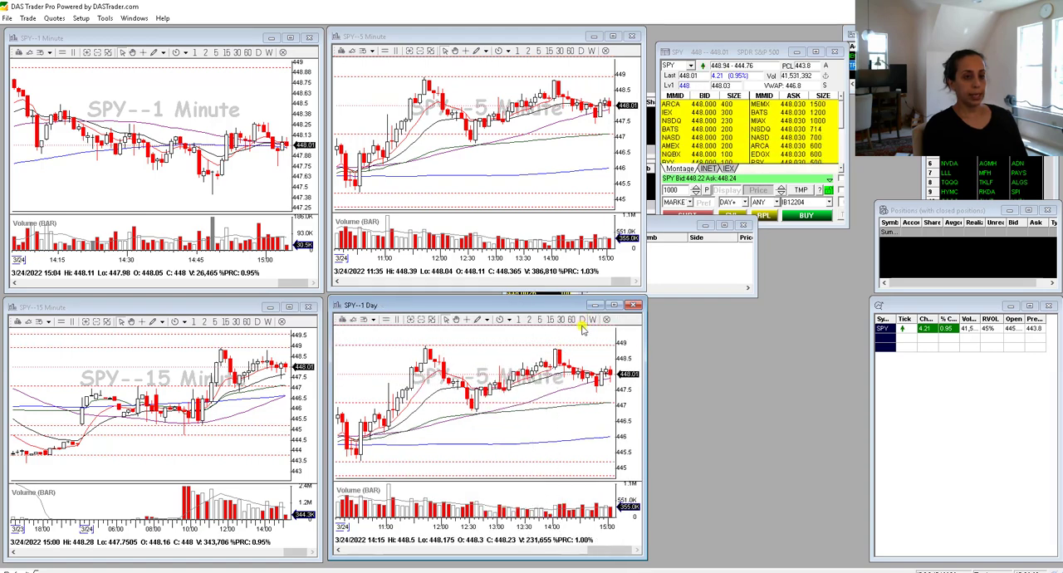
{"action": "left_click", "coordinate": [582, 319]}
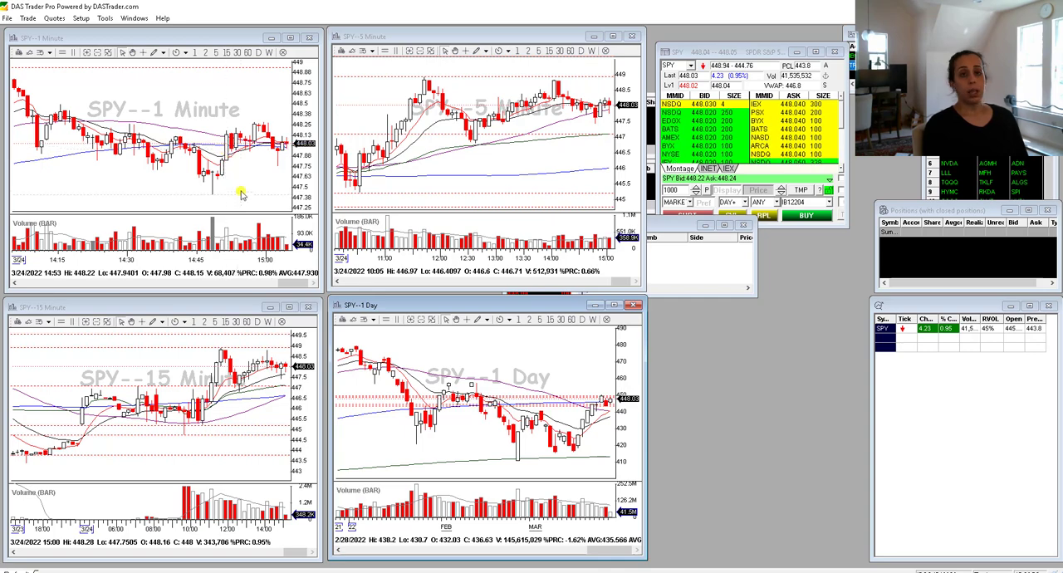
- Open the study configuration of the 1-minute chart and remove its 9-period and 20-period exponential moving averages
{"action": "right_click", "coordinate": [152, 181]}
{"action": "left_click", "coordinate": [187, 210]}
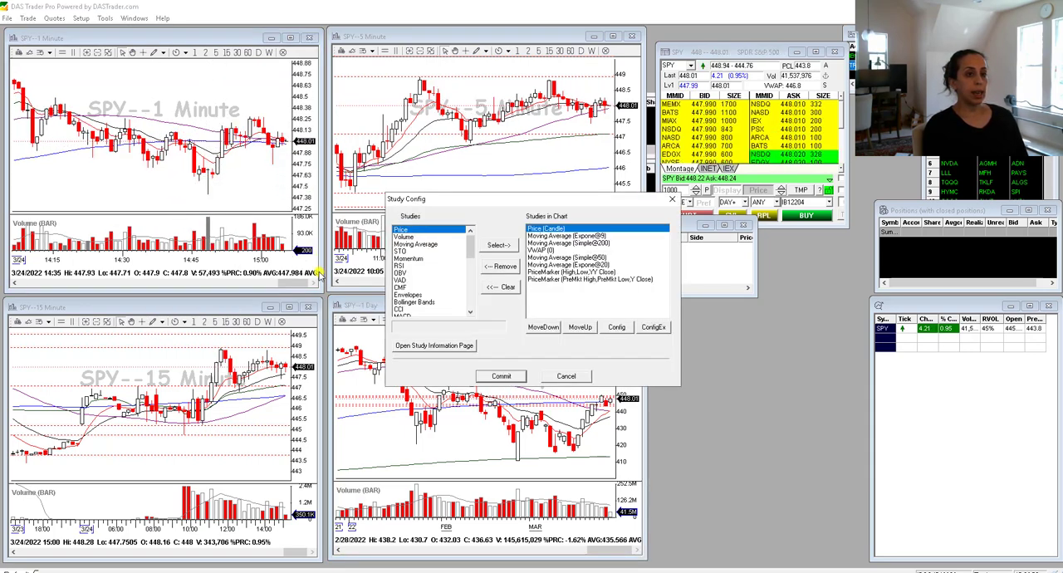
{"action": "left_click_drag", "start_coordinate": [476, 200], "coordinate": [278, 130]}
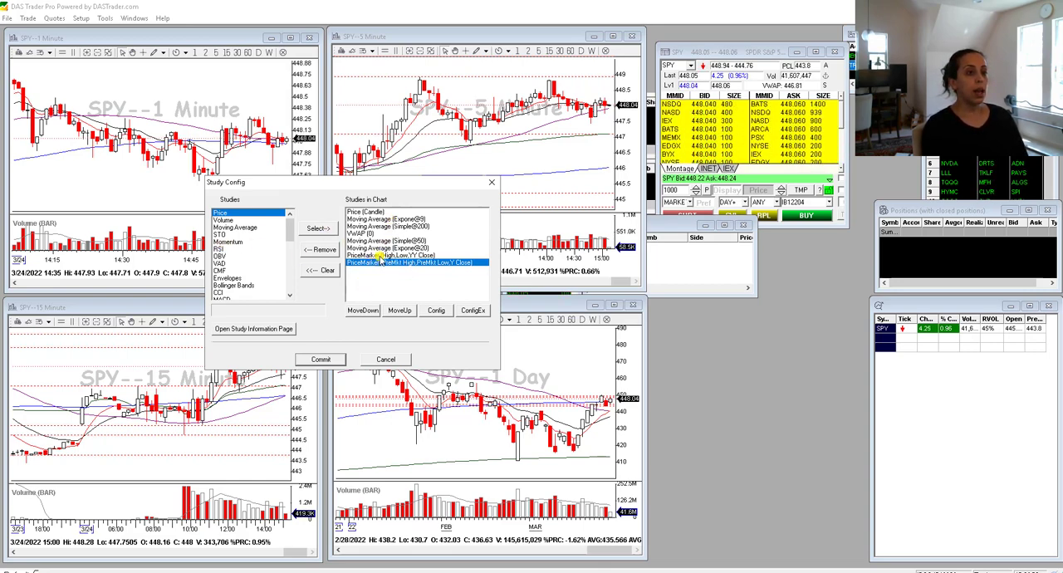
{"action": "left_click", "coordinate": [389, 220]}
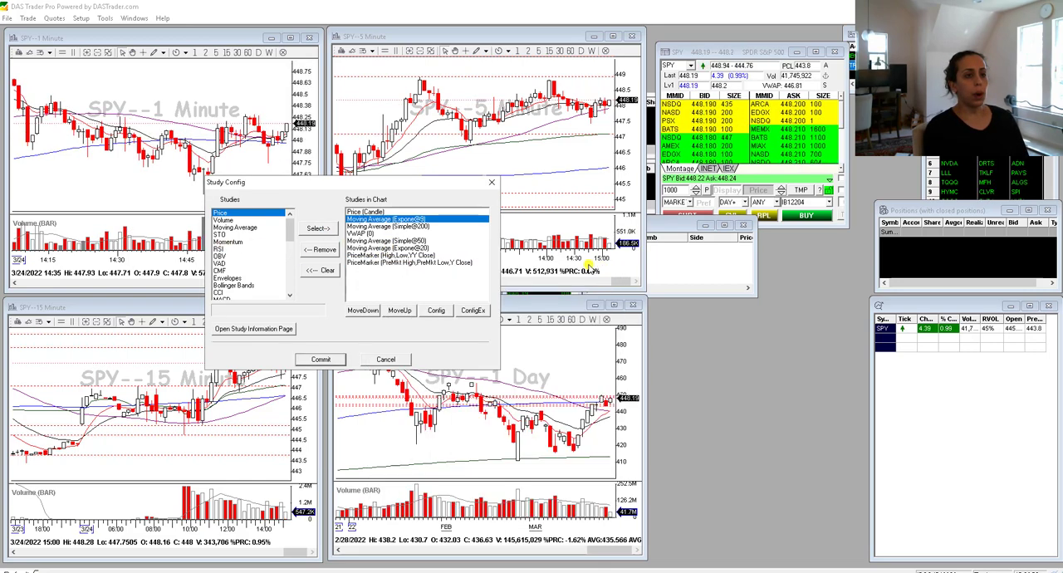
{"action": "left_click", "coordinate": [391, 247]}
{"action": "left_click", "coordinate": [399, 220]}
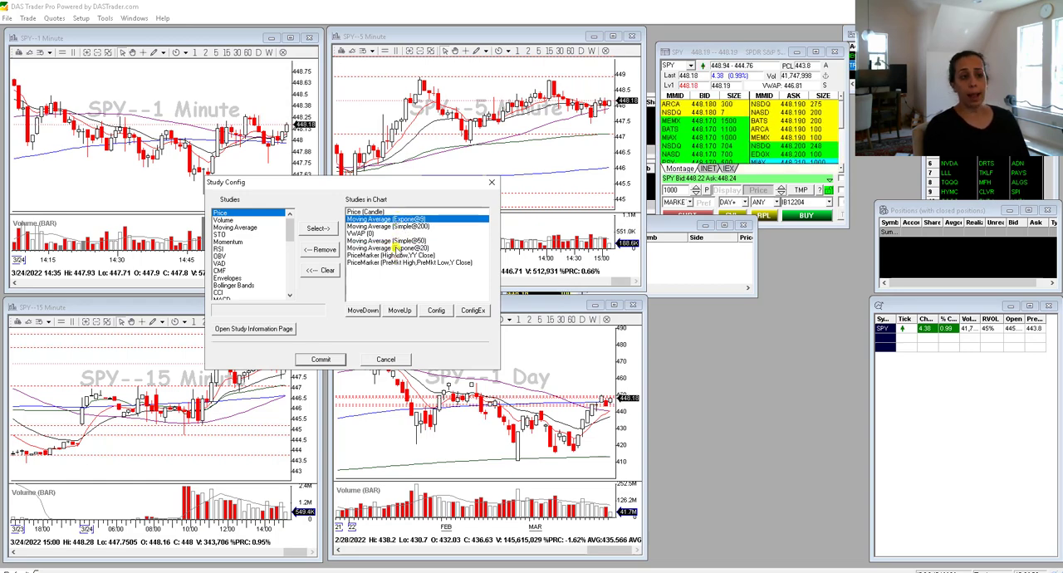
{"action": "left_click", "coordinate": [324, 250]}
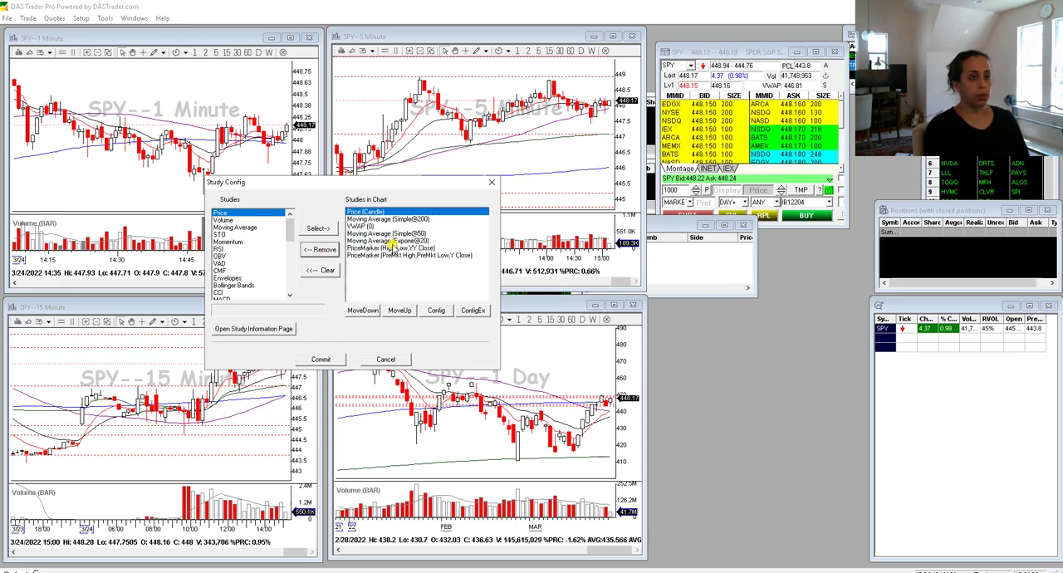
{"action": "left_click", "coordinate": [400, 248]}
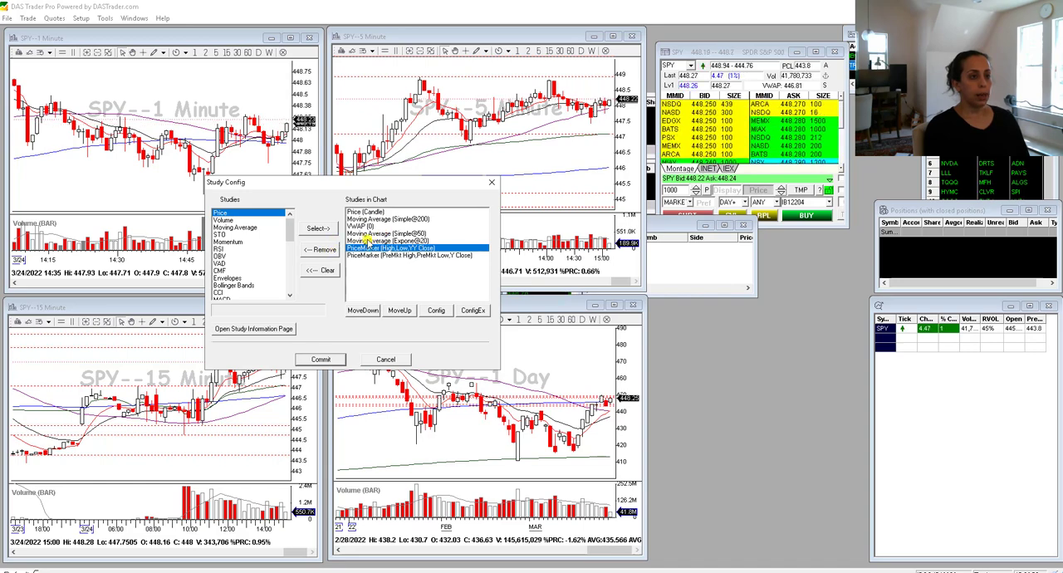
{"action": "left_click", "coordinate": [365, 240]}
{"action": "left_click", "coordinate": [324, 250]}
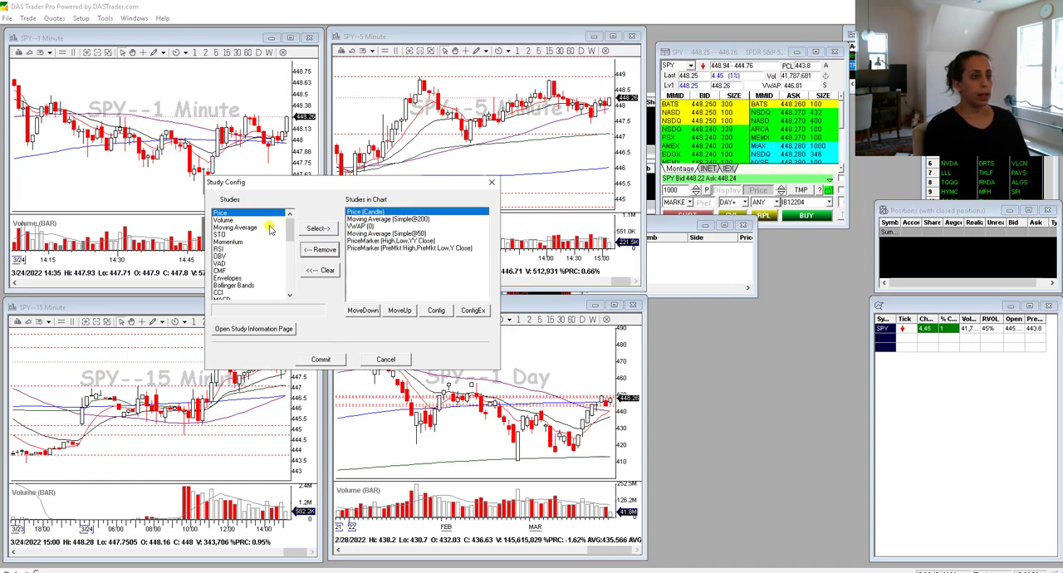
- Add the Moving Average Pair study and set its first line to an exponential average with period 9
{"action": "left_click_drag", "start_coordinate": [285, 229], "coordinate": [290, 281]}
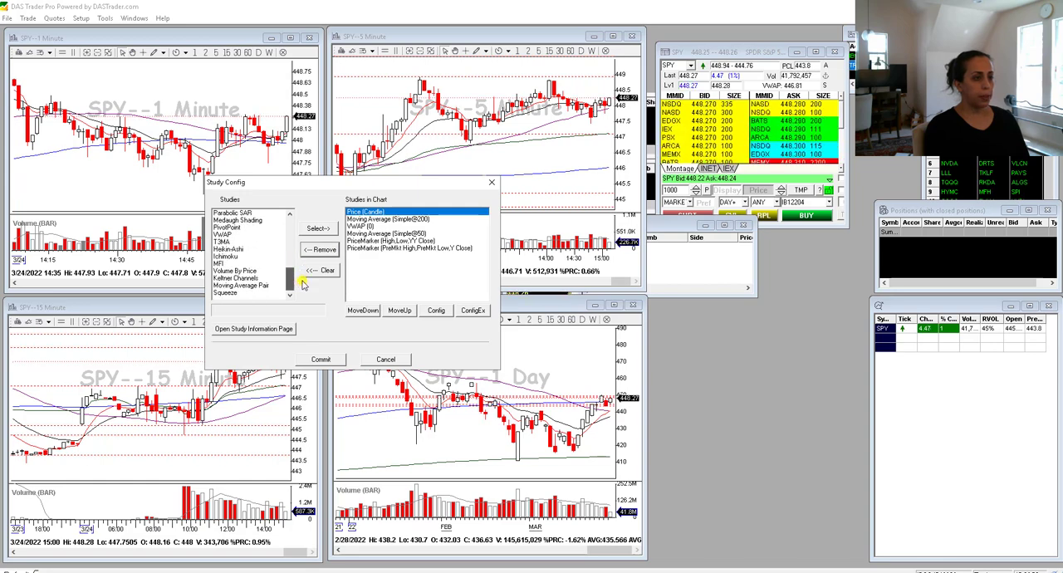
{"action": "double_click", "coordinate": [258, 287]}
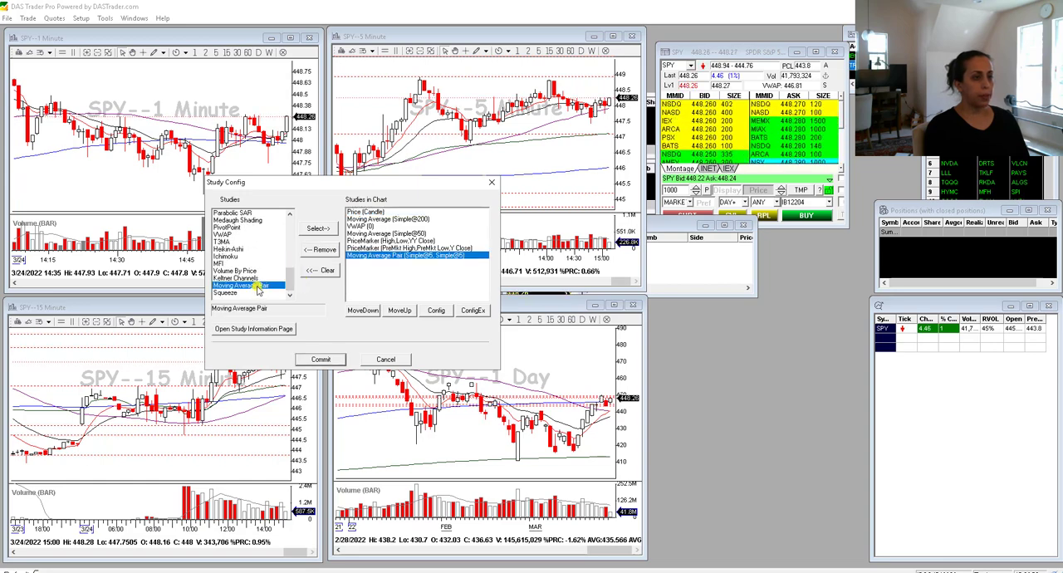
{"action": "double_click", "coordinate": [407, 257]}
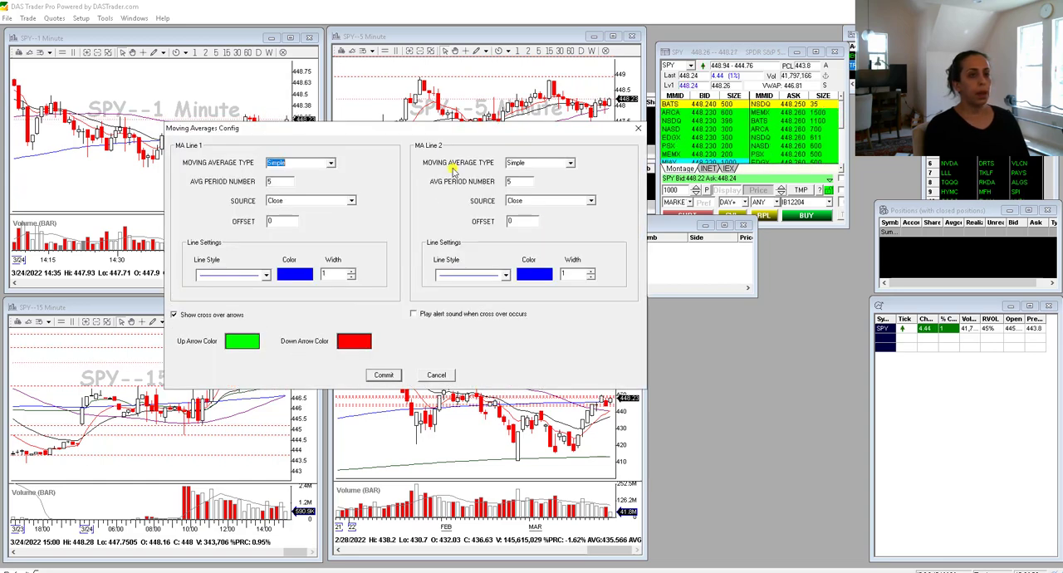
{"action": "double_click", "coordinate": [277, 181]}
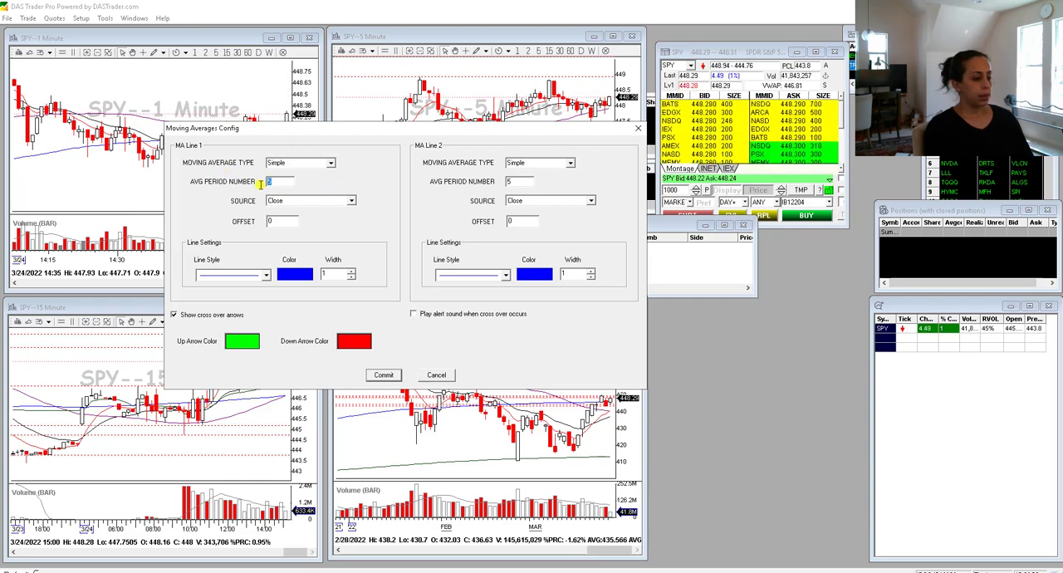
{"action": "left_click", "coordinate": [323, 165]}
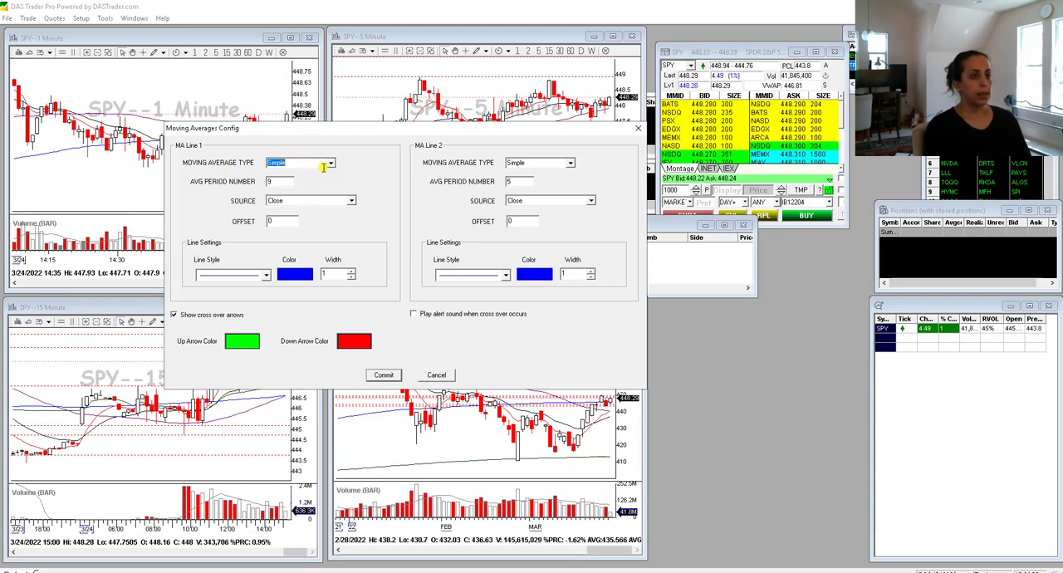
{"action": "left_click", "coordinate": [331, 164]}
{"action": "left_click", "coordinate": [309, 199]}
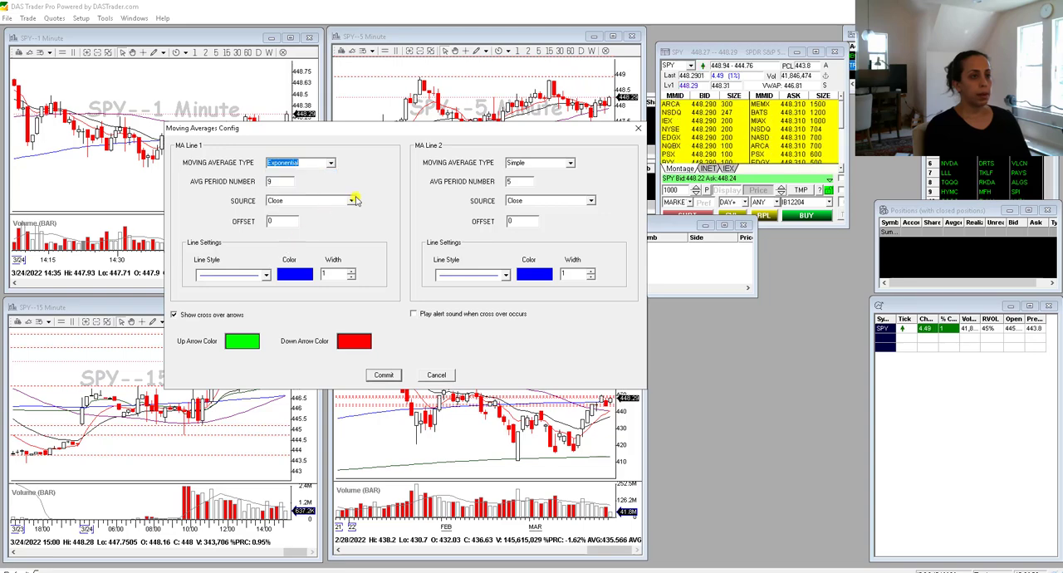
- Set the second line of the moving average pair to an exponential average with period 2
{"action": "double_click", "coordinate": [520, 181]}
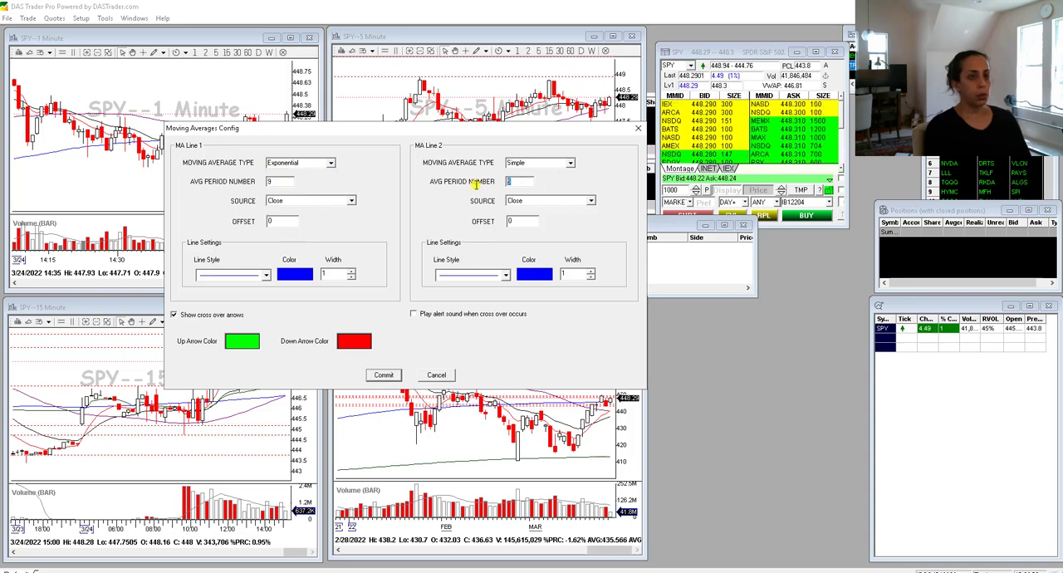
{"action": "left_click", "coordinate": [548, 163]}
{"action": "left_click", "coordinate": [570, 162]}
{"action": "left_click", "coordinate": [532, 182]}
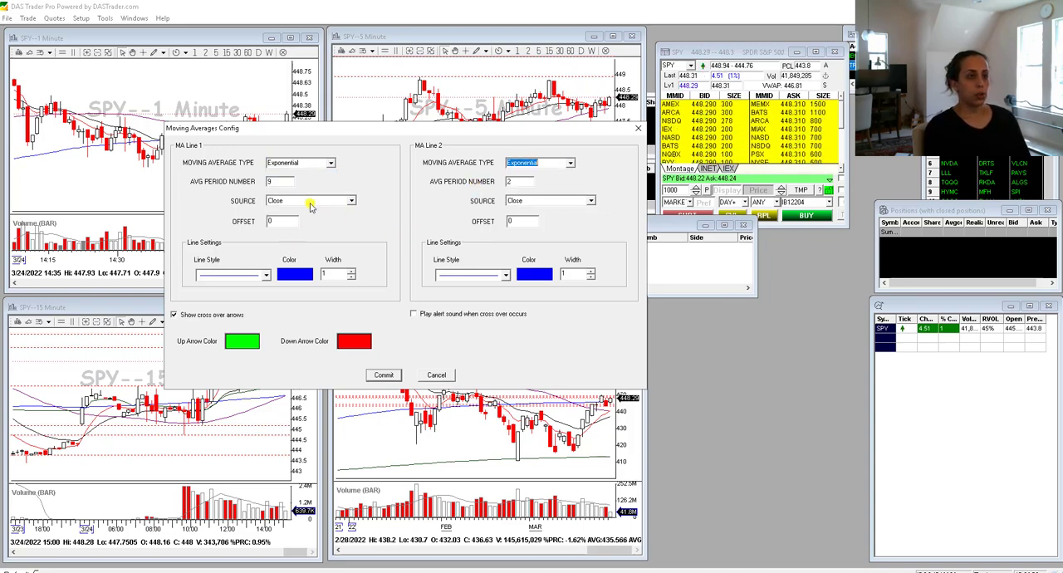
- Set the source of both moving average lines to (High+Low+Close)/3
{"action": "left_click", "coordinate": [352, 203]}
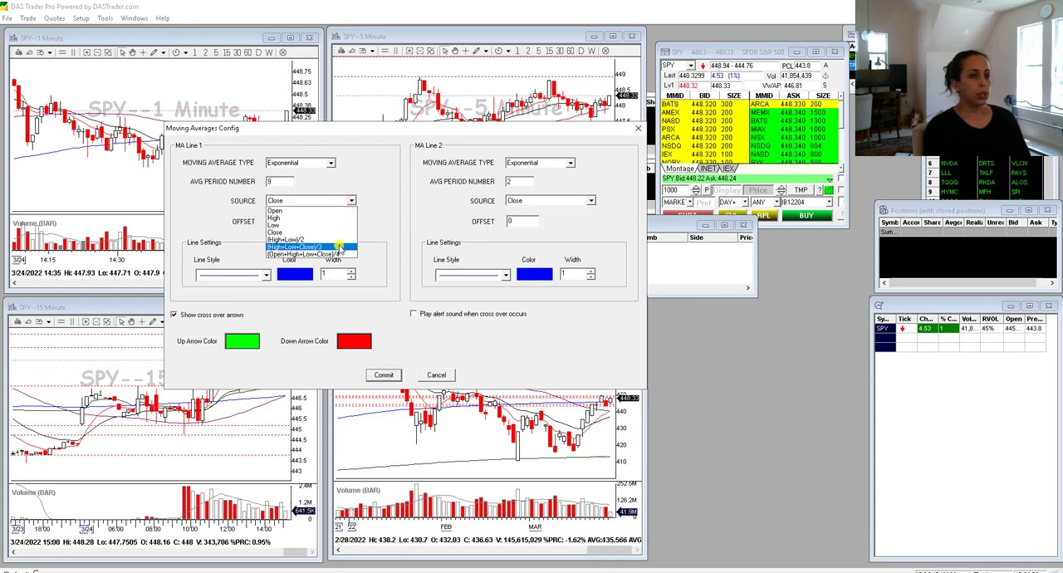
{"action": "left_click", "coordinate": [339, 247]}
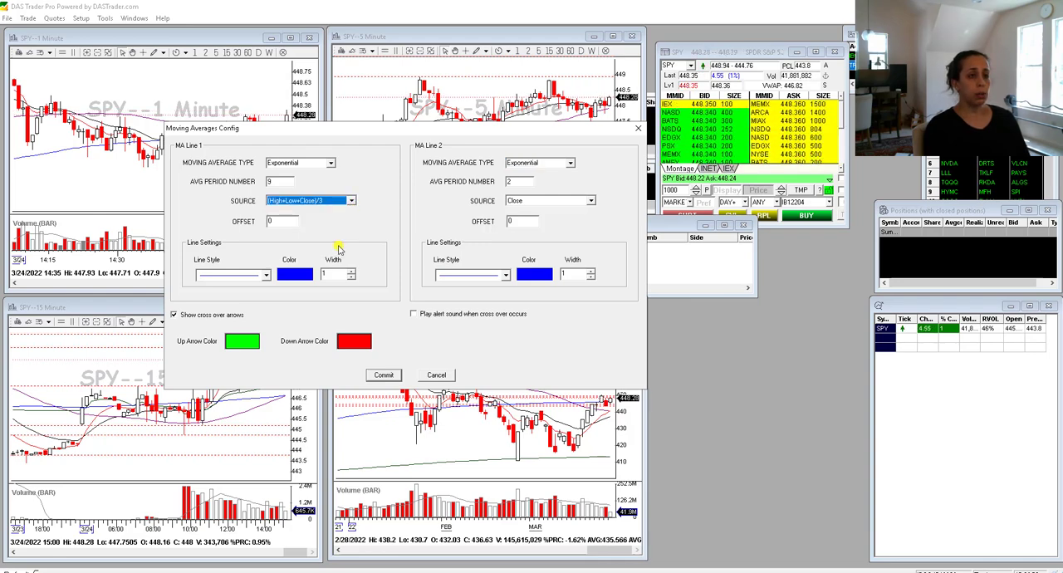
{"action": "left_click", "coordinate": [591, 201]}
{"action": "left_click", "coordinate": [549, 246]}
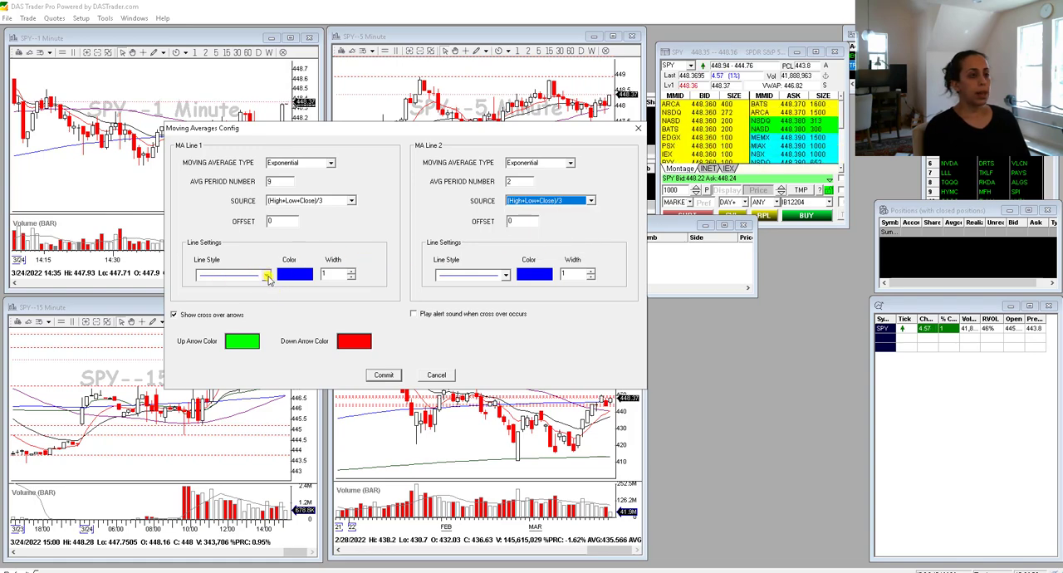
- Color the first moving average line pink and the second light violet-blue, and commit the pair's settings
{"action": "left_click", "coordinate": [297, 276]}
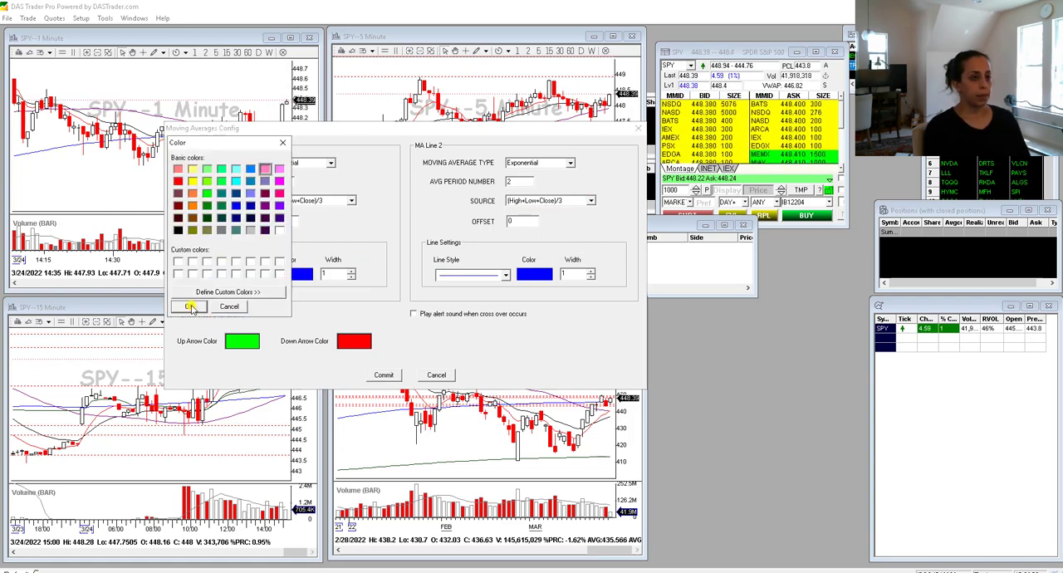
{"action": "left_click", "coordinate": [188, 307]}
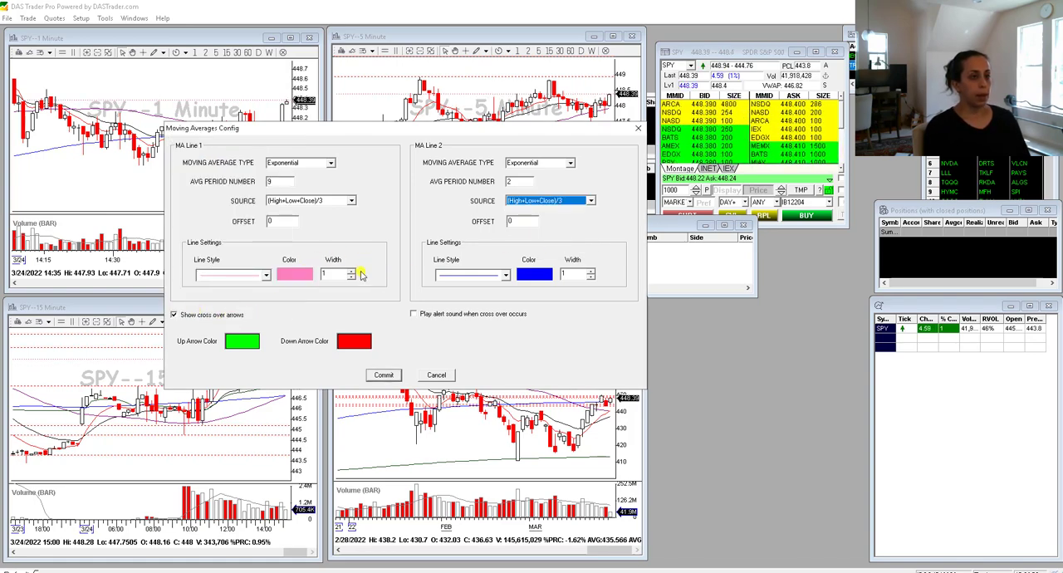
{"action": "left_click", "coordinate": [529, 276]}
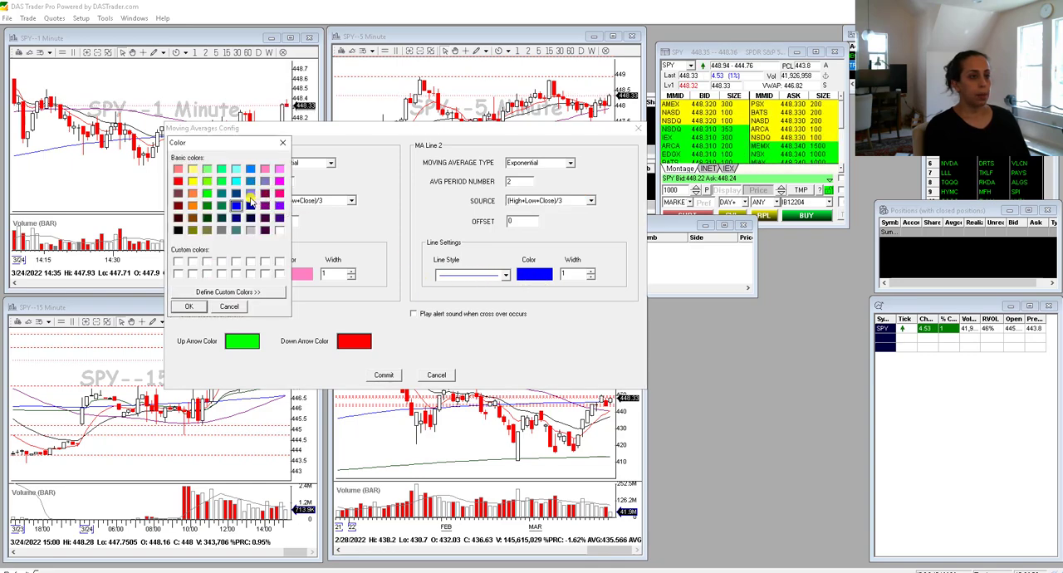
{"action": "left_click", "coordinate": [250, 193]}
{"action": "left_click", "coordinate": [188, 306]}
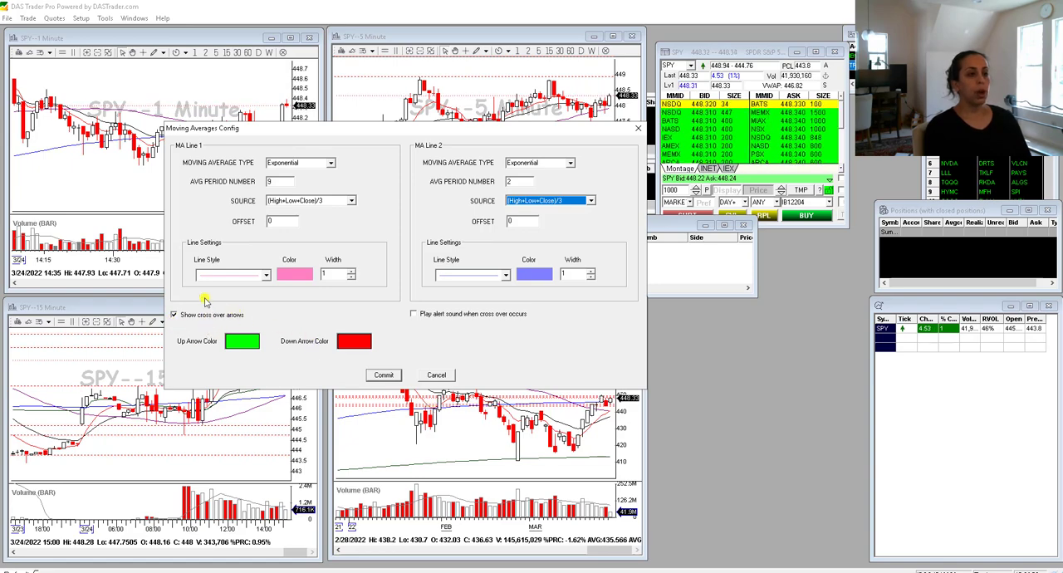
{"action": "left_click", "coordinate": [384, 373]}
- Change the VWAP line's color to bright blue, raise its width to 2 and commit the settings
{"action": "double_click", "coordinate": [403, 204]}
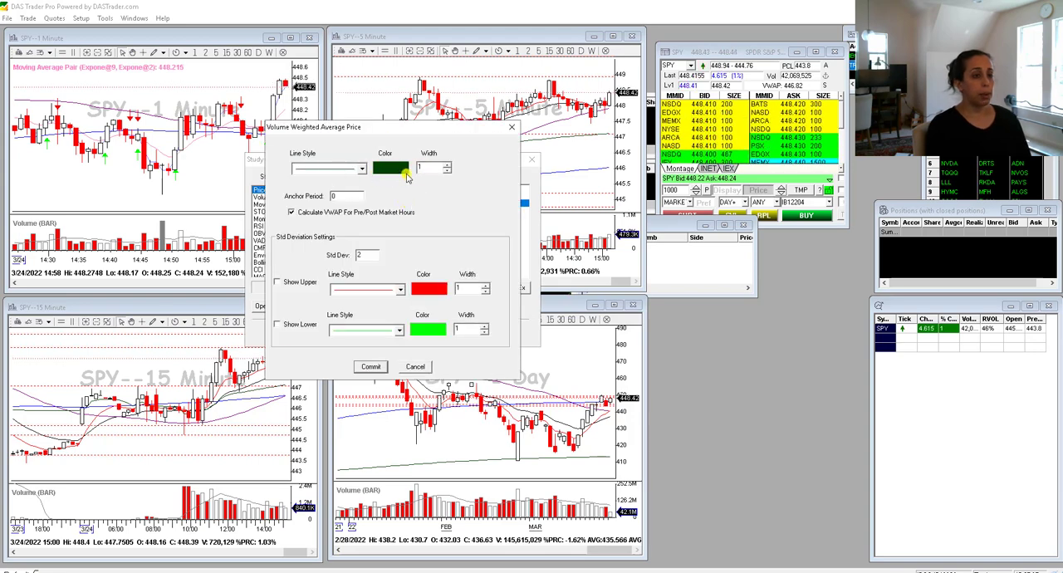
{"action": "left_click", "coordinate": [395, 169]}
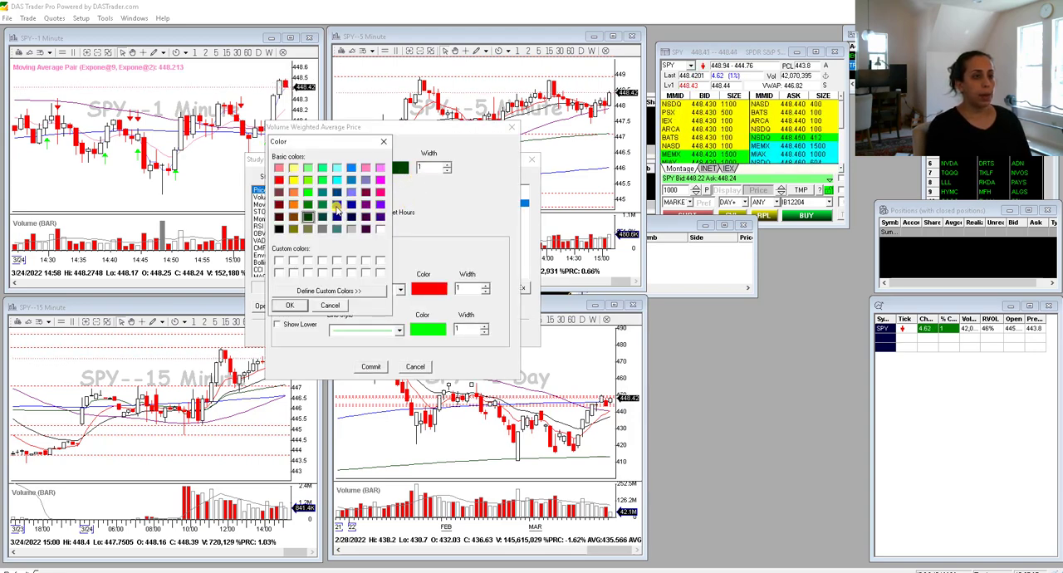
{"action": "left_click", "coordinate": [337, 204]}
{"action": "left_click", "coordinate": [353, 169]}
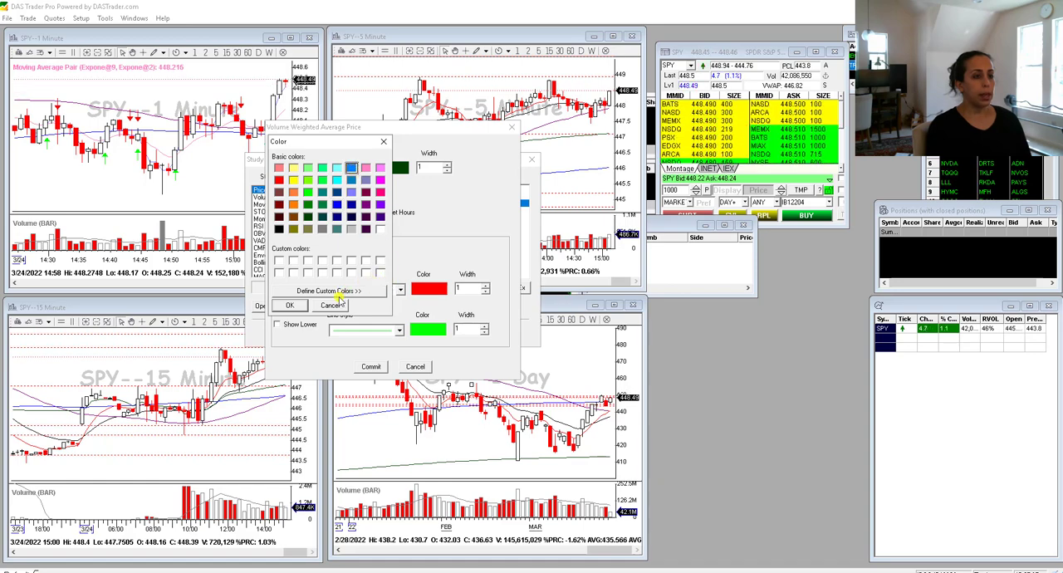
{"action": "left_click", "coordinate": [290, 306]}
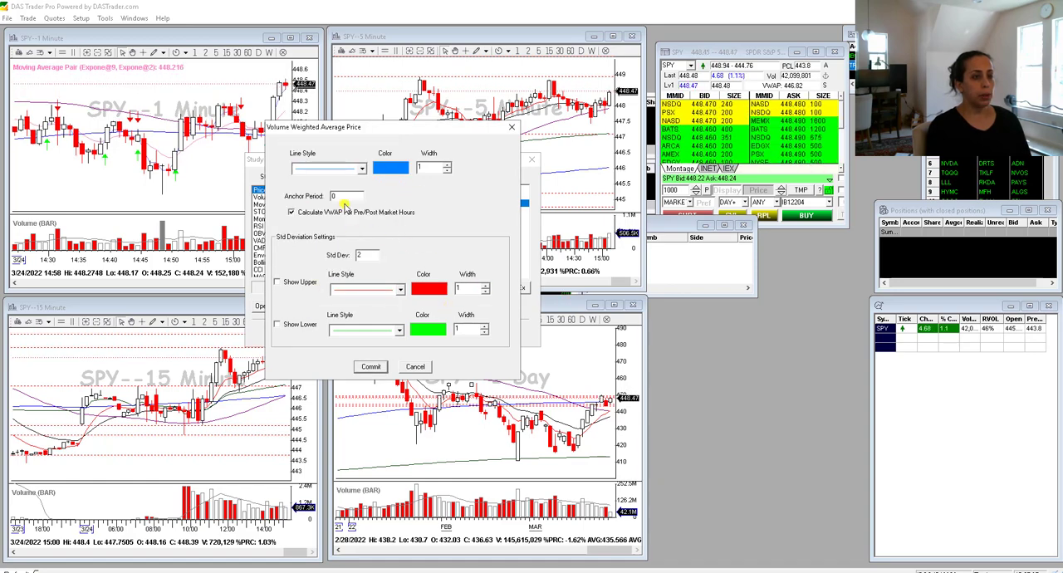
{"action": "left_click", "coordinate": [447, 164]}
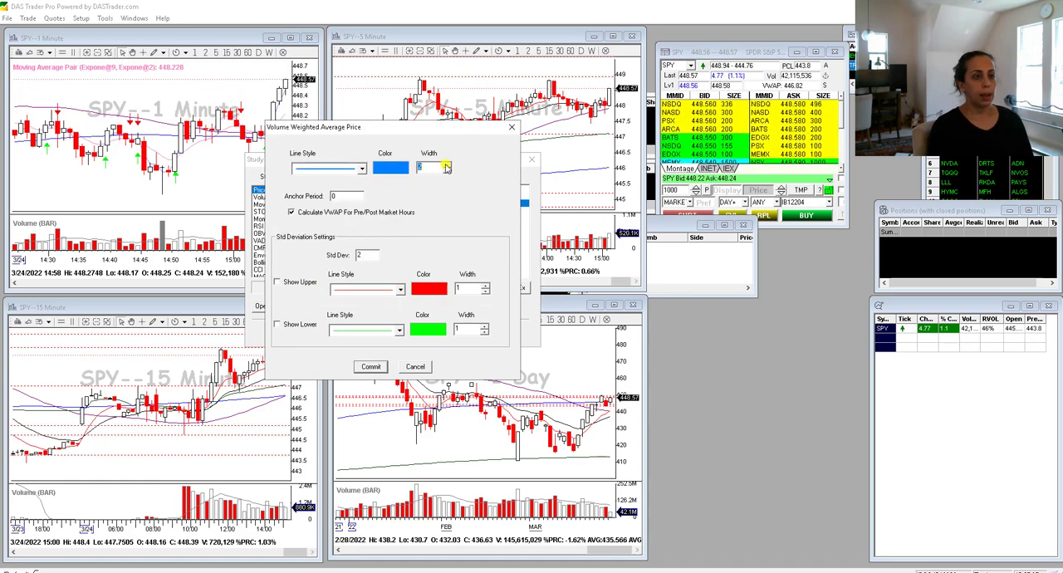
{"action": "left_click", "coordinate": [369, 365]}
- Commit the VWAP study's general display options with all three left off, and apply the study changes to the chart
{"action": "left_click", "coordinate": [513, 287]}
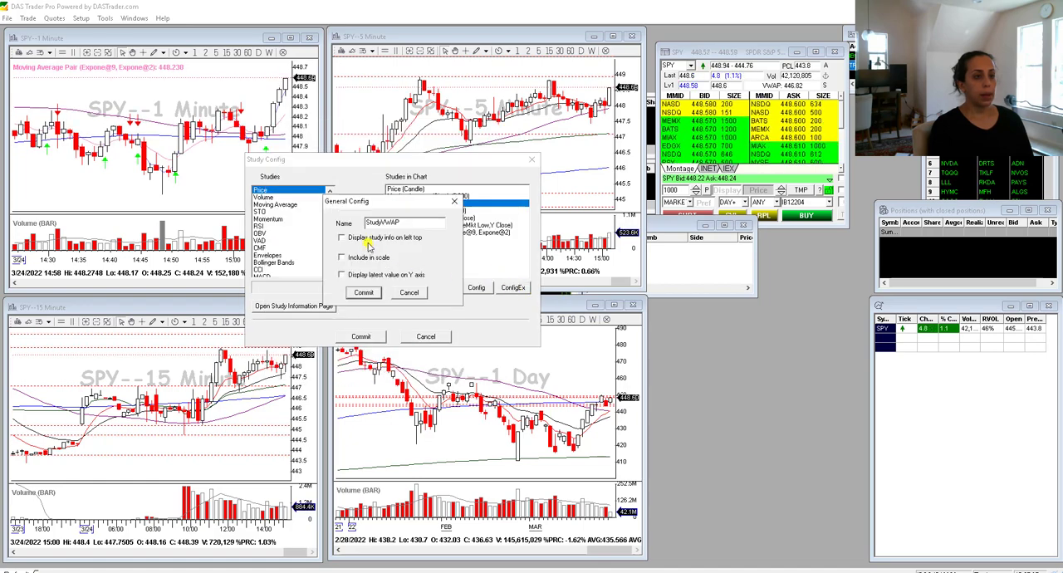
{"action": "left_click", "coordinate": [363, 294]}
{"action": "left_click", "coordinate": [364, 336]}
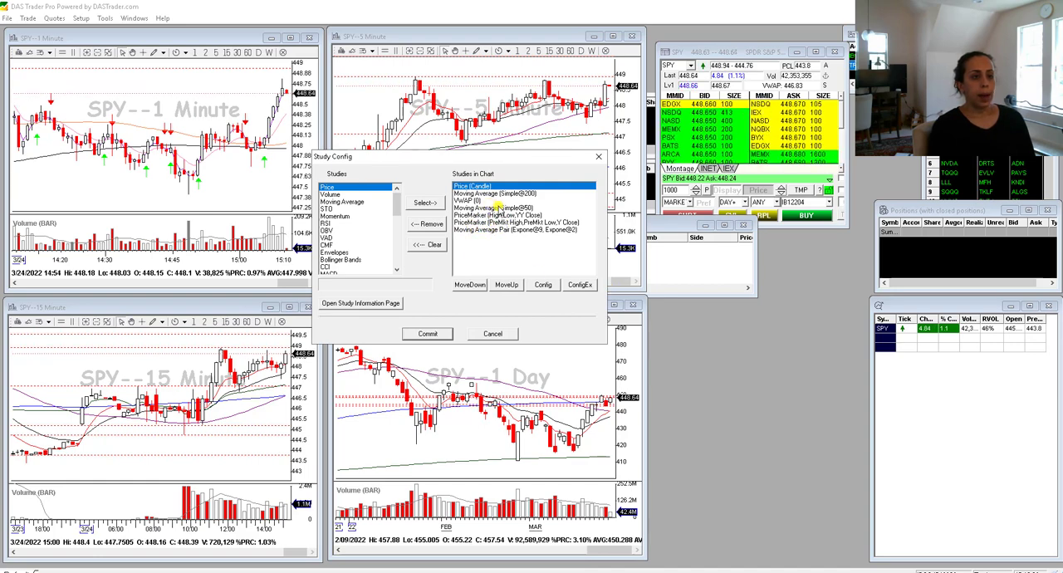
- Give the Y Close line of the premarket price marker a solid style with width 3, keep it red, and commit
{"action": "double_click", "coordinate": [511, 222]}
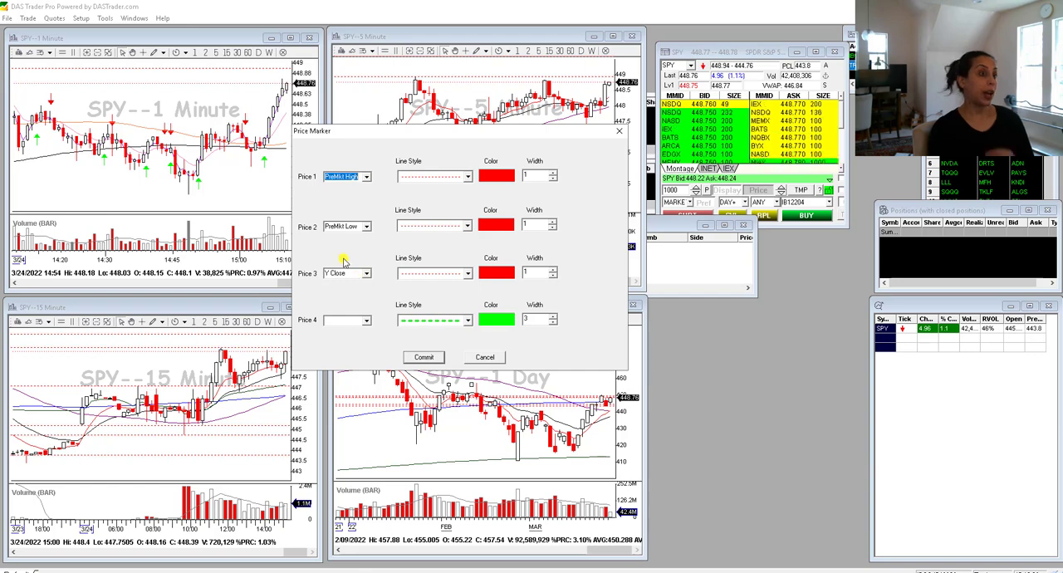
{"action": "left_click", "coordinate": [469, 280]}
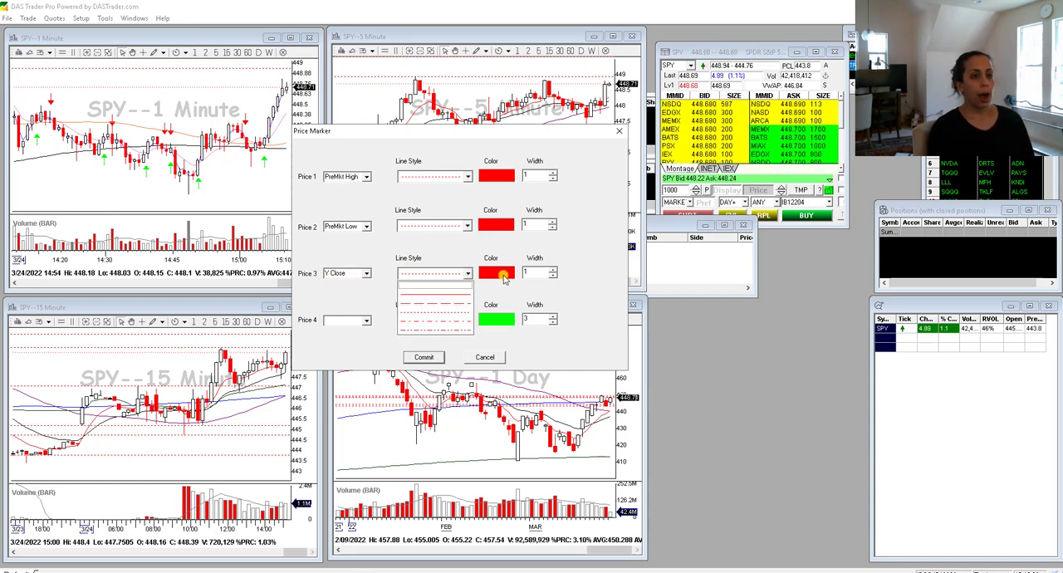
{"action": "left_click", "coordinate": [496, 276]}
{"action": "left_click", "coordinate": [468, 276]}
{"action": "left_click", "coordinate": [450, 291]}
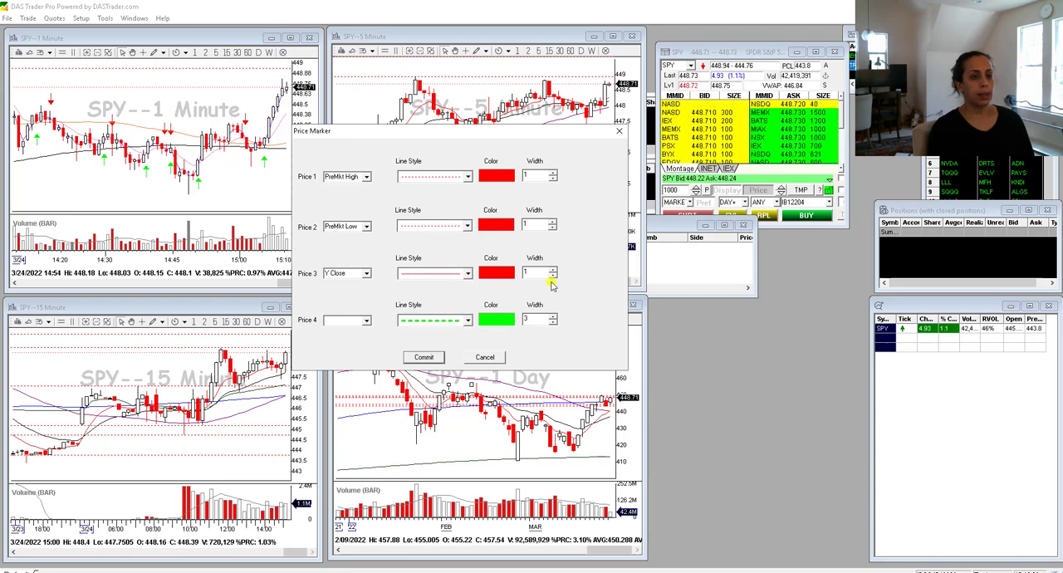
{"action": "left_click", "coordinate": [553, 270]}
{"action": "left_click", "coordinate": [553, 270]}
{"action": "left_click", "coordinate": [494, 278]}
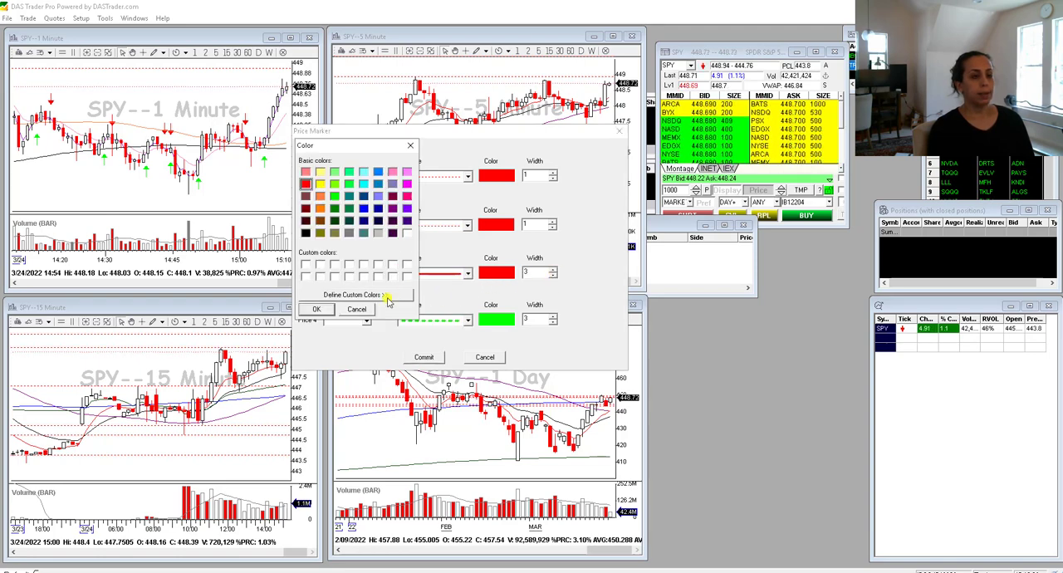
{"action": "left_click", "coordinate": [357, 309]}
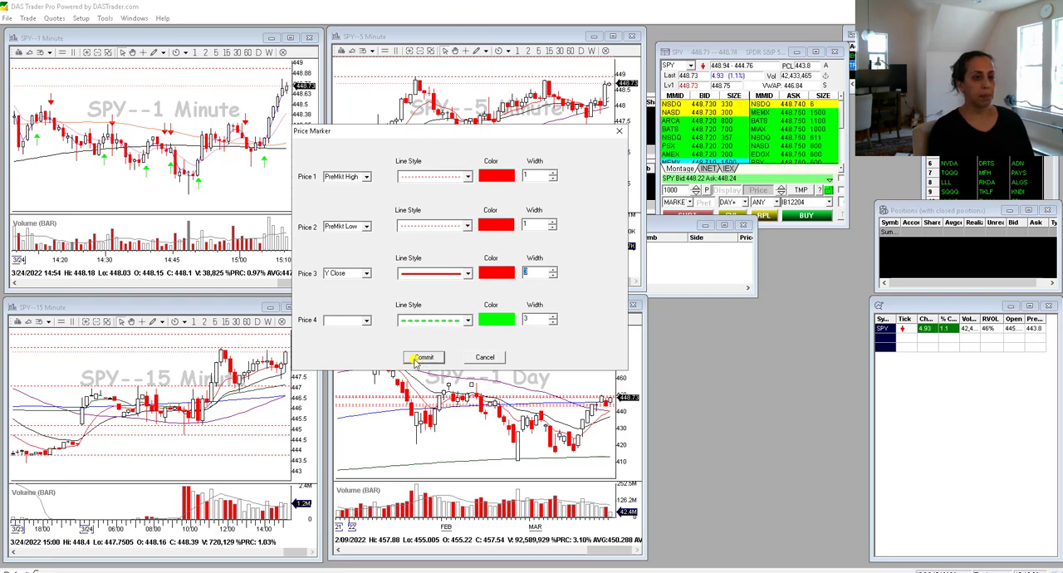
{"action": "left_click", "coordinate": [424, 357]}
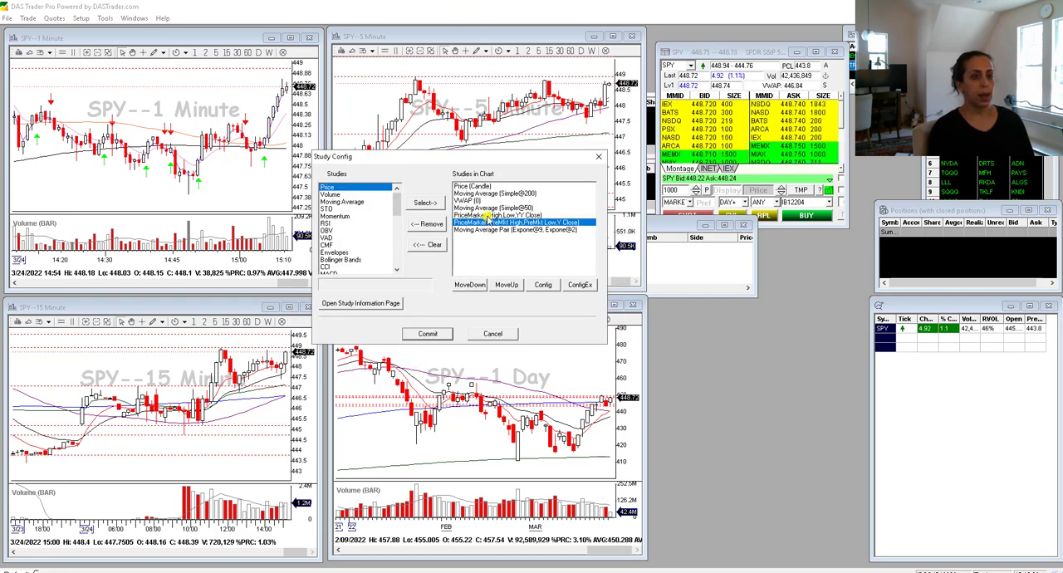
- Remove the High, Low and YY Close price marker from the 1-minute chart's studies and commit the study changes
{"action": "double_click", "coordinate": [488, 215]}
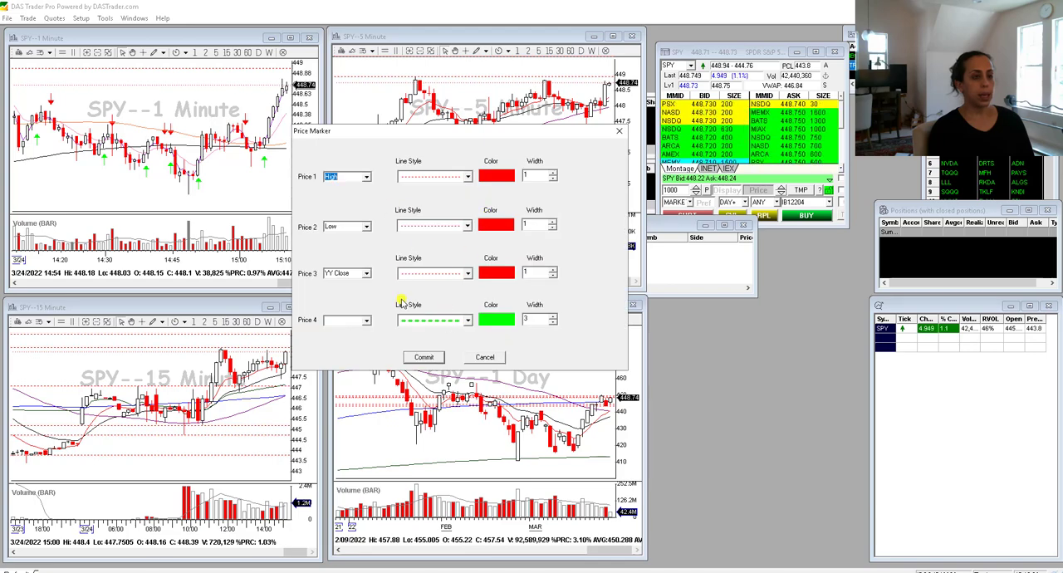
{"action": "left_click", "coordinate": [483, 358]}
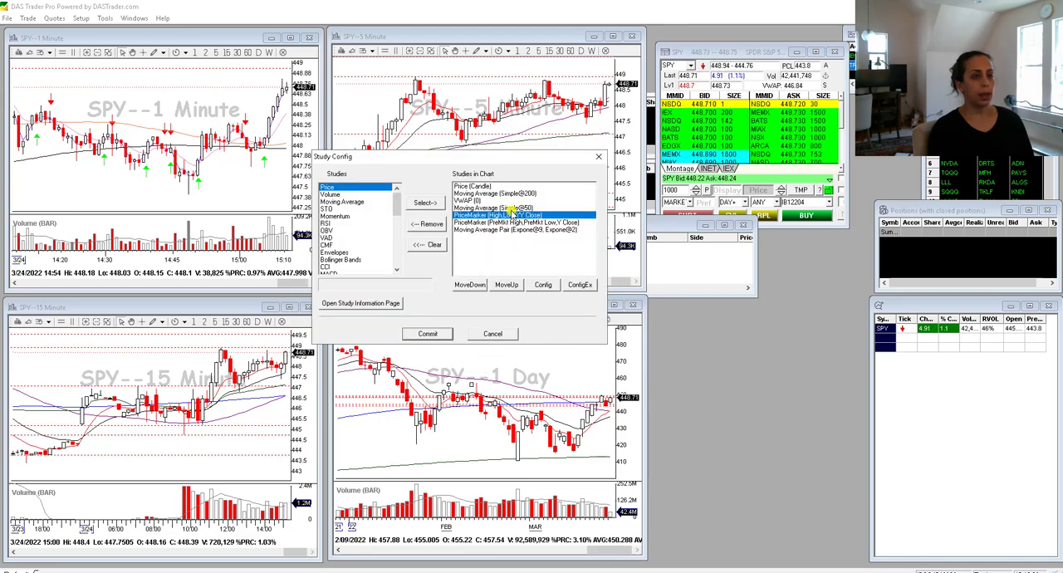
{"action": "left_click", "coordinate": [431, 226]}
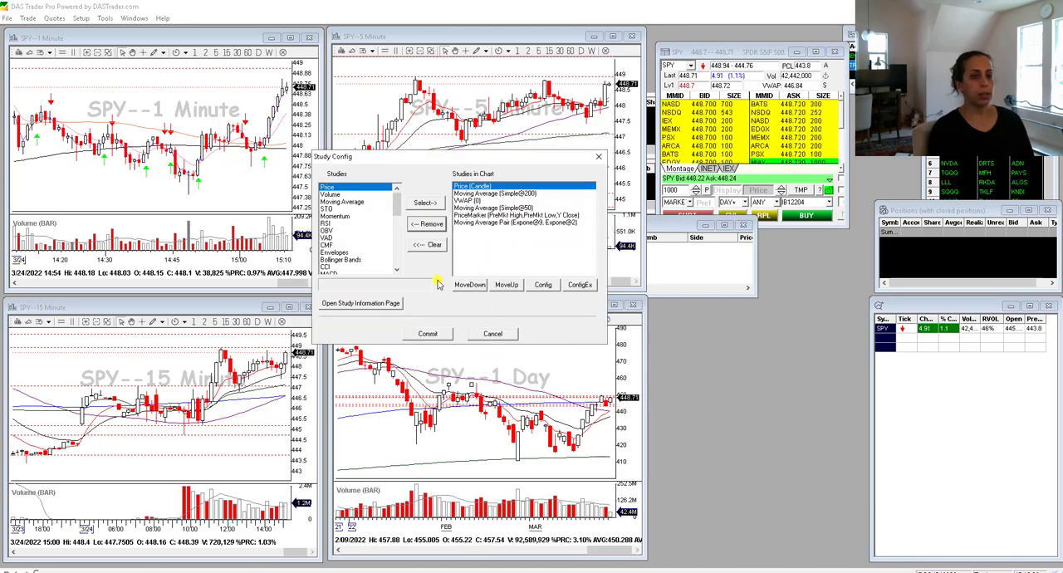
{"action": "left_click", "coordinate": [429, 334]}
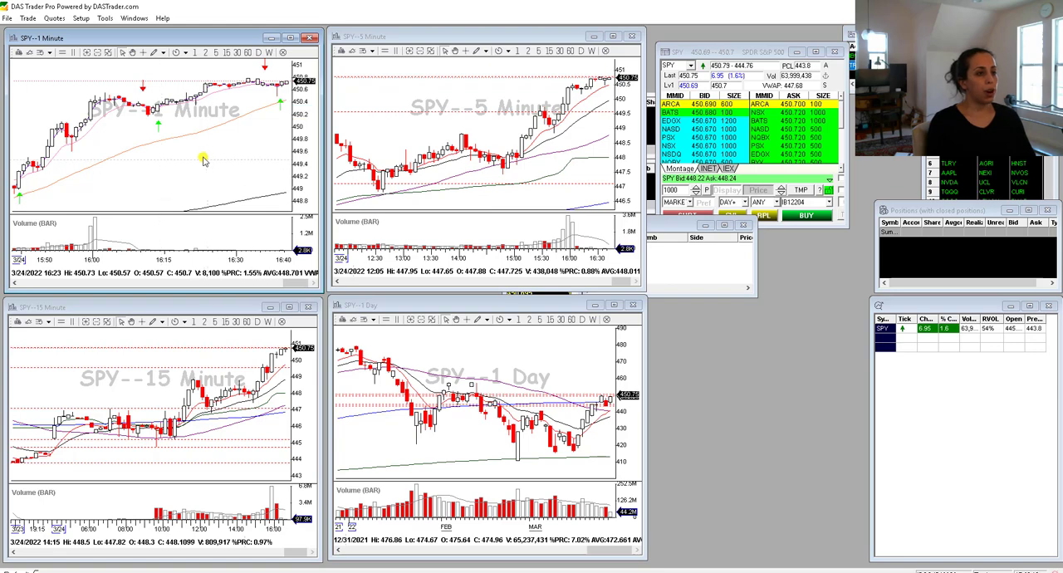
- Save the 1-minute chart's settings as Chart1.cst in the DAS Trader Pro folder
{"action": "right_click", "coordinate": [201, 159]}
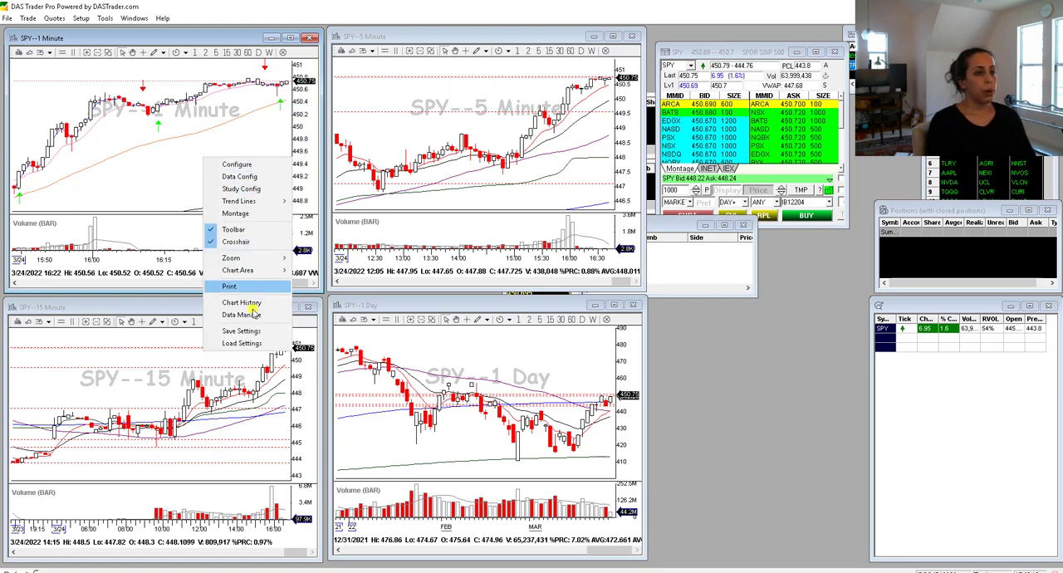
{"action": "left_click", "coordinate": [240, 331]}
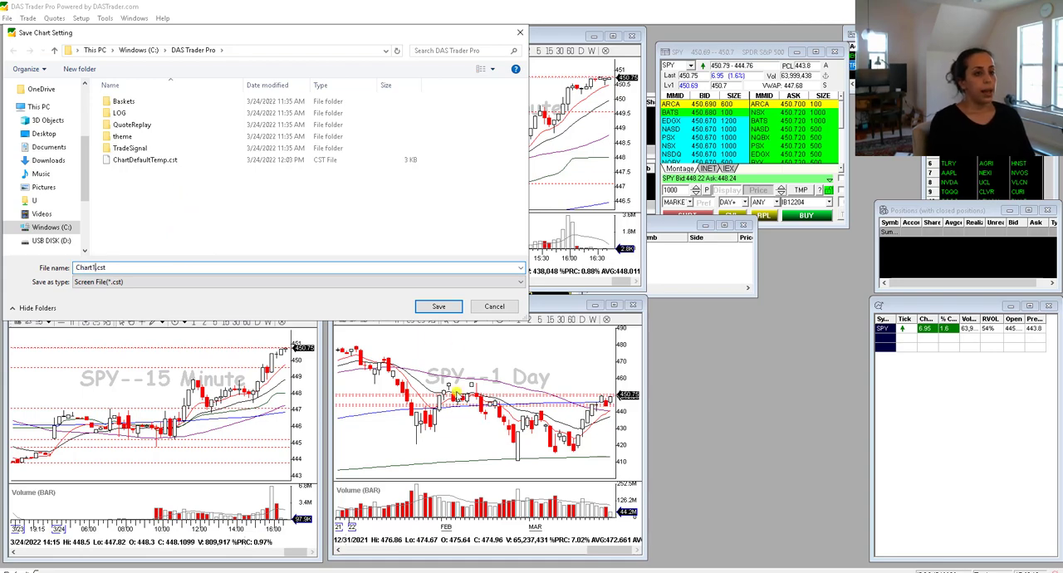
{"action": "left_click", "coordinate": [439, 306]}
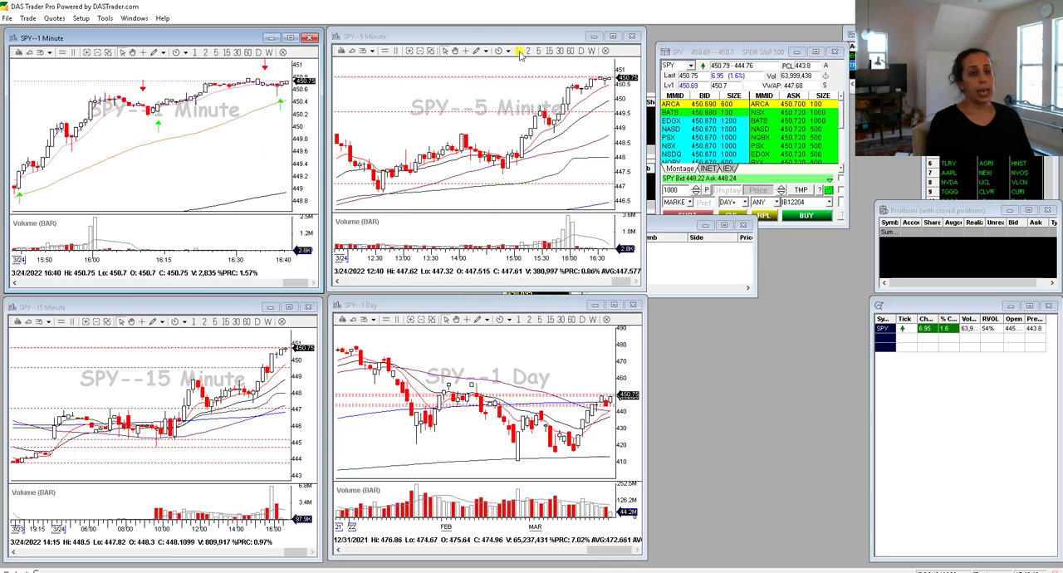
- Load the Chart1.cst settings into the 5-minute, 15-minute and daily SPY charts, restoring each chart's own interval
{"action": "right_click", "coordinate": [418, 130]}
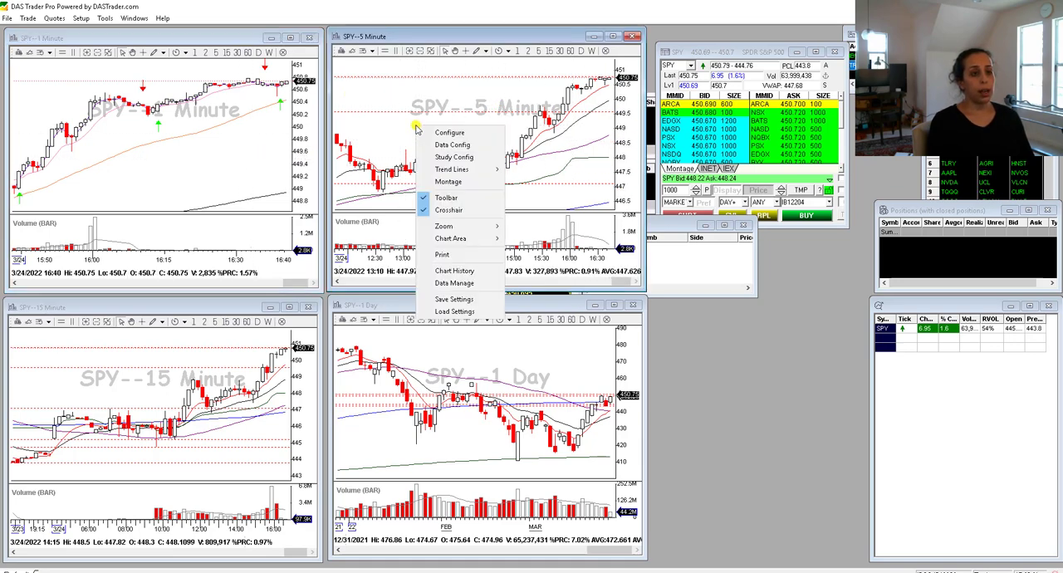
{"action": "left_click", "coordinate": [455, 313]}
{"action": "left_click", "coordinate": [129, 160]}
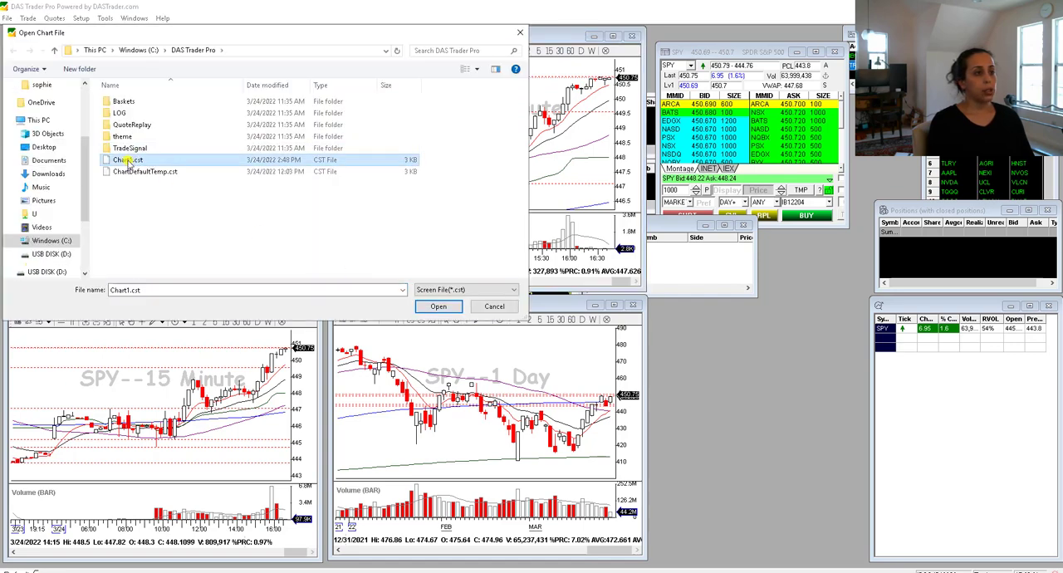
{"action": "left_click", "coordinate": [438, 306]}
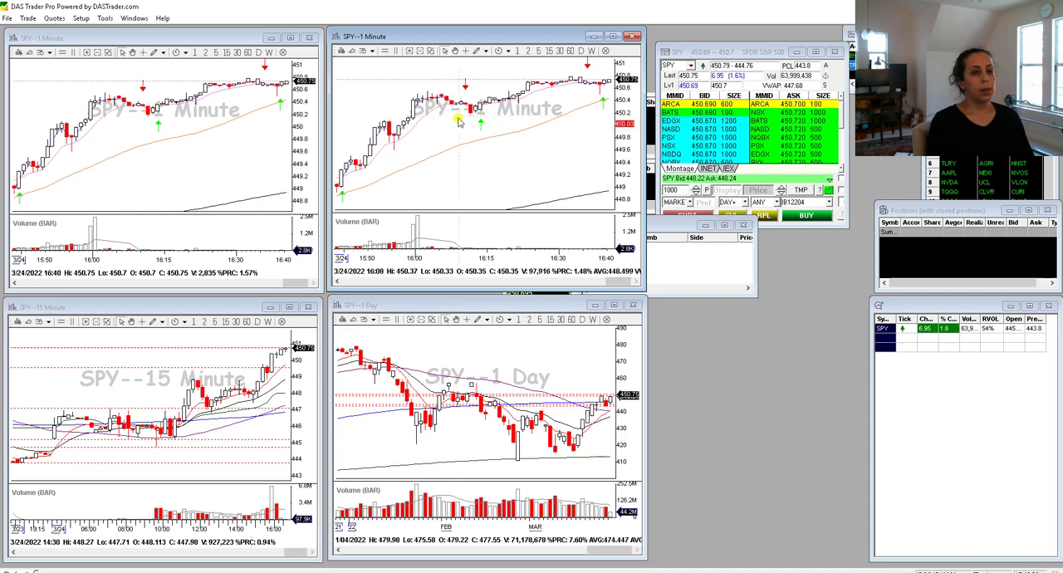
{"action": "left_click", "coordinate": [539, 51]}
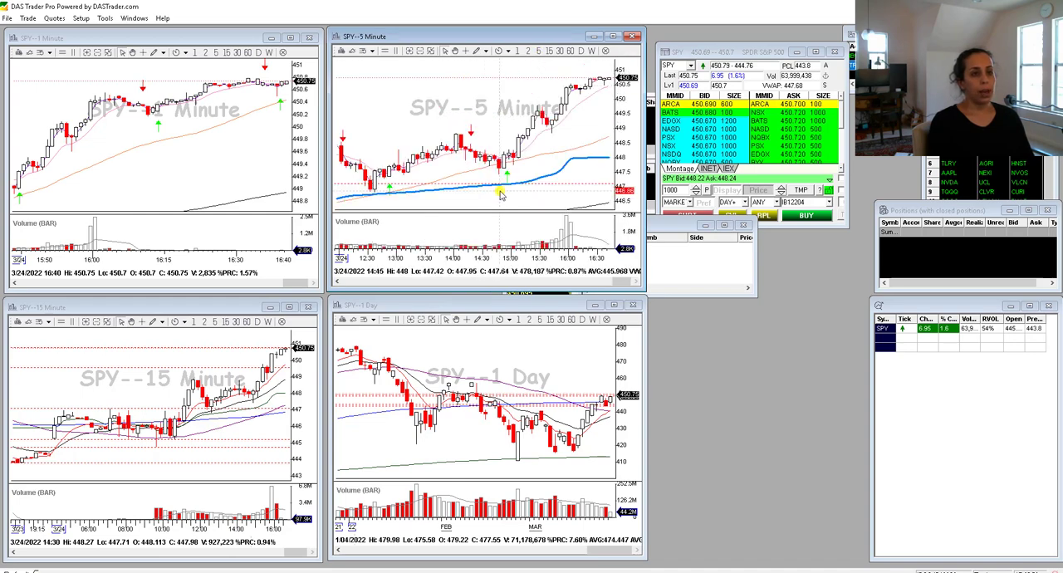
{"action": "right_click", "coordinate": [139, 390]}
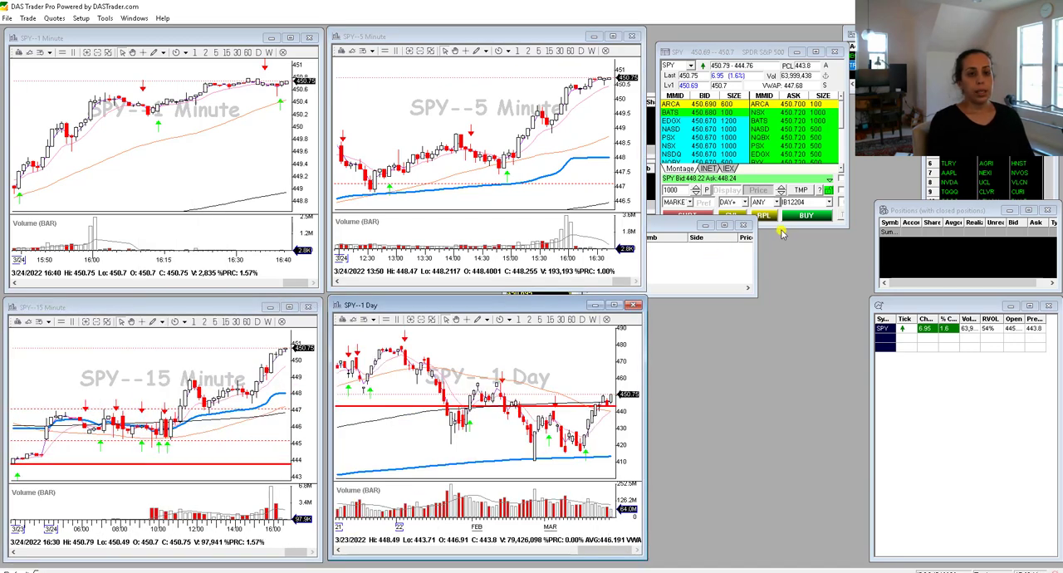
- Stretch the SPY montage window to nearly the full workspace height and move it up level with the upper charts
{"action": "left_click_drag", "start_coordinate": [780, 228], "coordinate": [737, 554]}
{"action": "left_click_drag", "start_coordinate": [752, 52], "coordinate": [750, 41]}
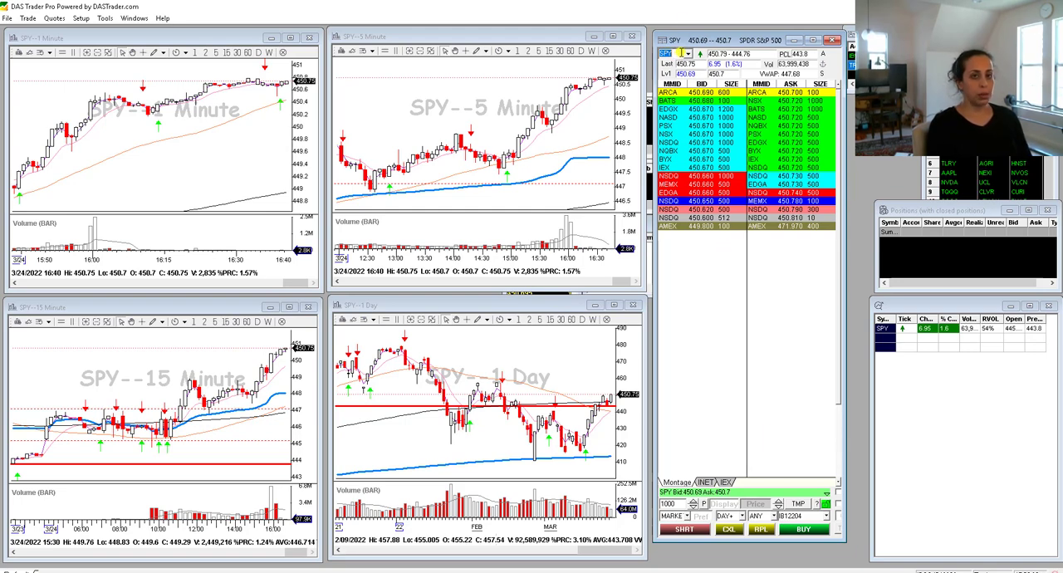
- Switch the montage's symbol to C to test the linked charts, and return it to SPY
{"action": "type", "text": "Q"}
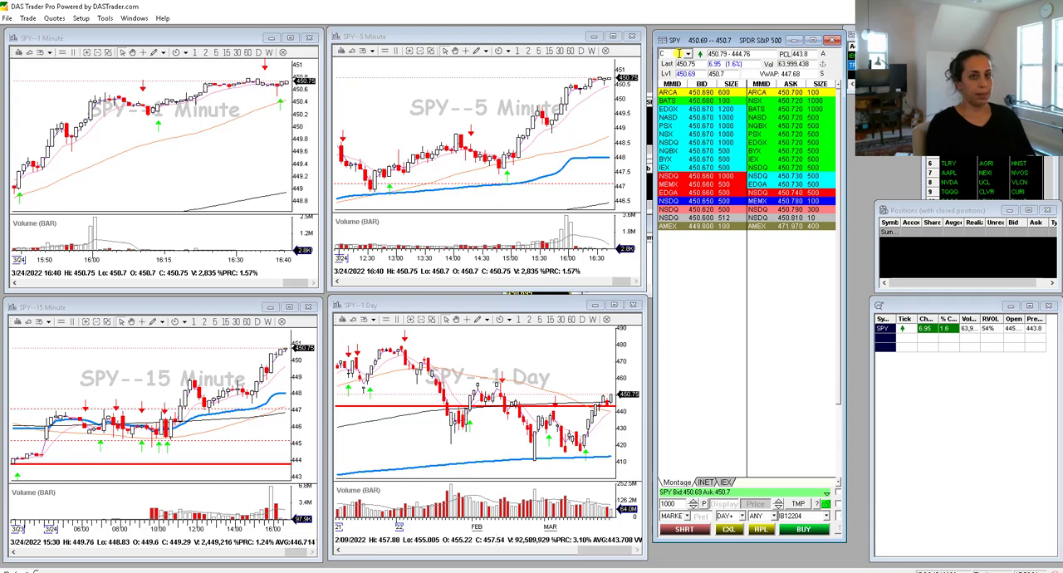
{"action": "key", "text": "Return"}
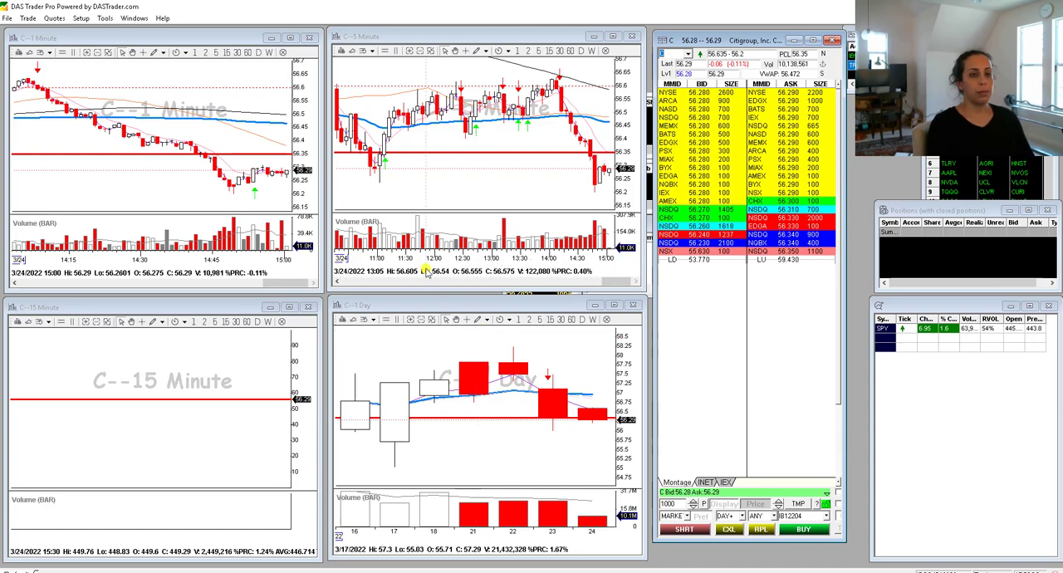
{"action": "type", "text": "SPY"}
{"action": "key", "text": "Return"}
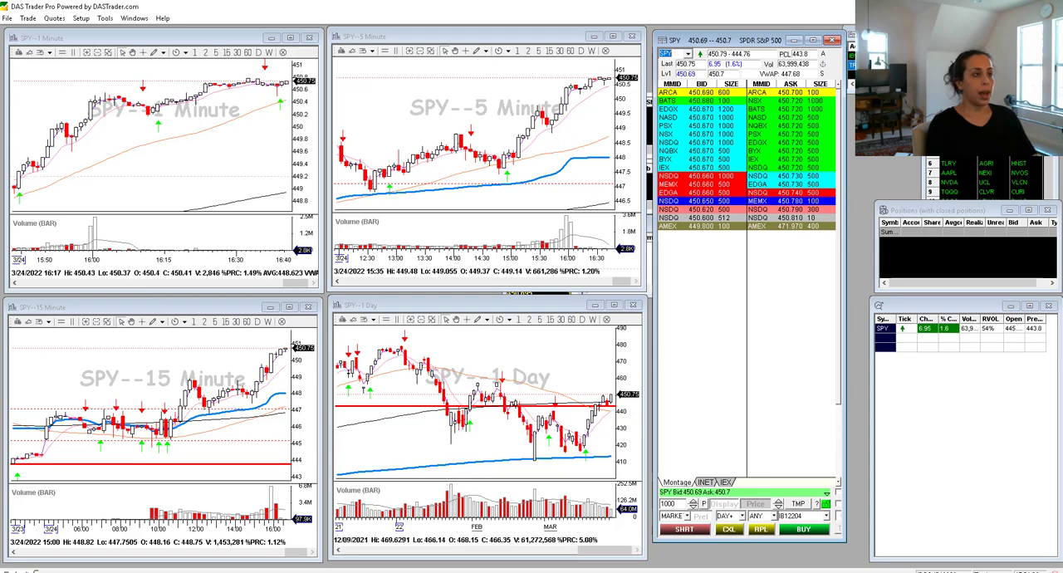
- Save the trading desktop layout as Default.dsk, replacing the existing file
{"action": "left_click", "coordinate": [5, 18]}
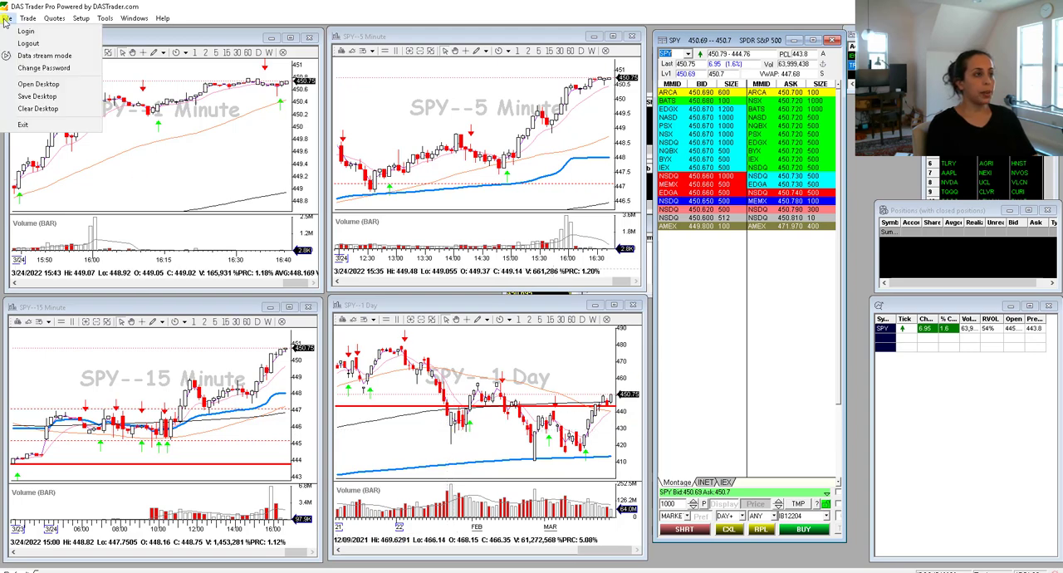
{"action": "left_click", "coordinate": [45, 97]}
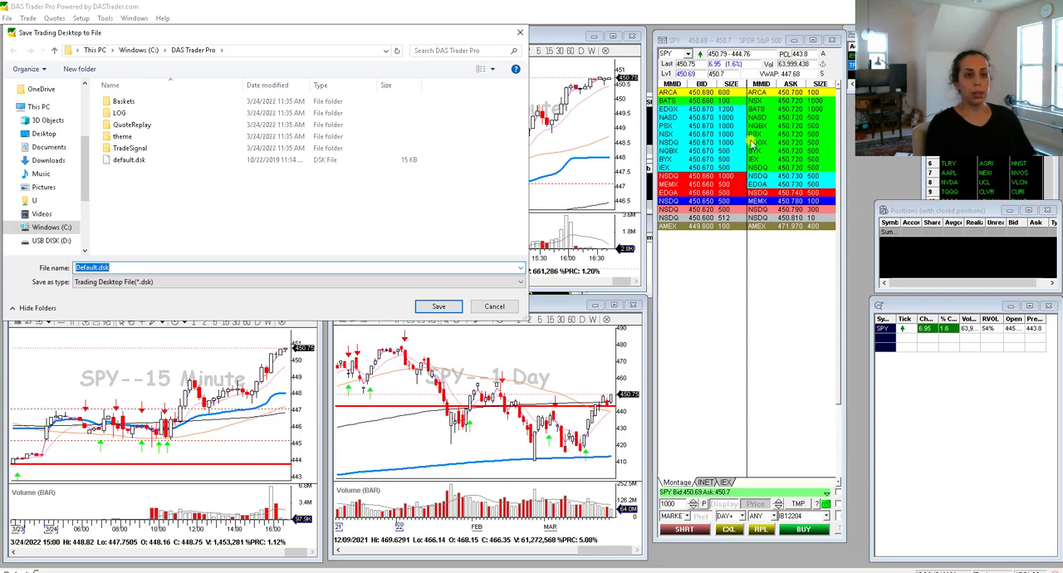
{"action": "left_click", "coordinate": [439, 308]}
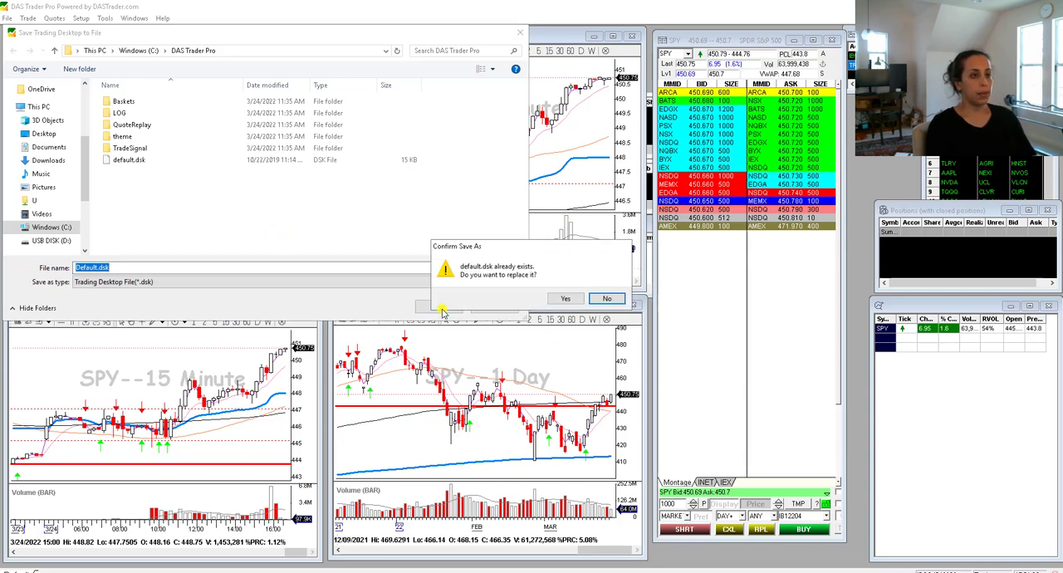
{"action": "left_click", "coordinate": [561, 303]}
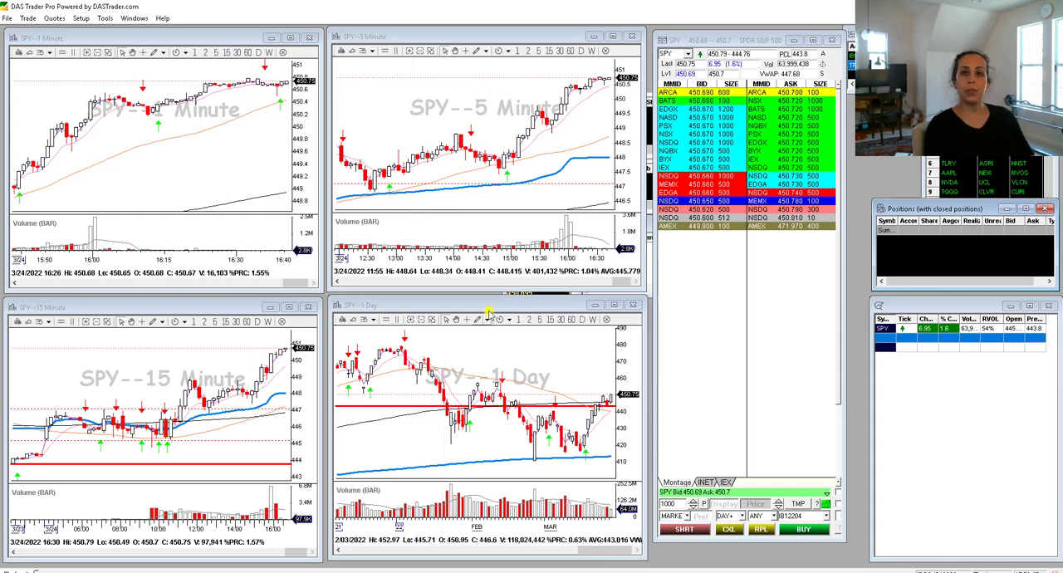
- Check the saved trading desktop files available for opening, and leave without loading one
{"action": "left_click", "coordinate": [9, 18]}
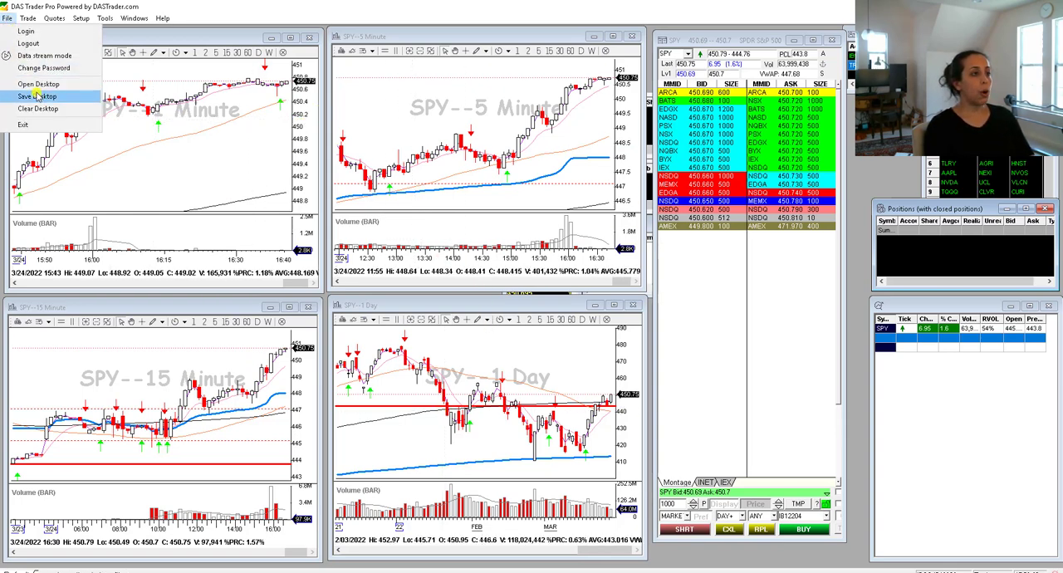
{"action": "left_click", "coordinate": [38, 84]}
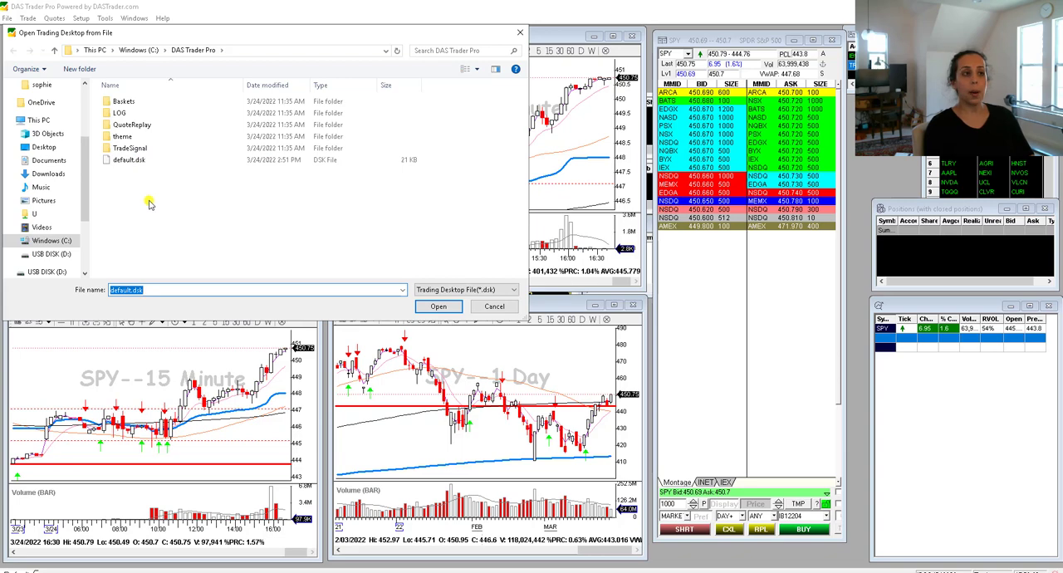
{"action": "left_click", "coordinate": [493, 309]}
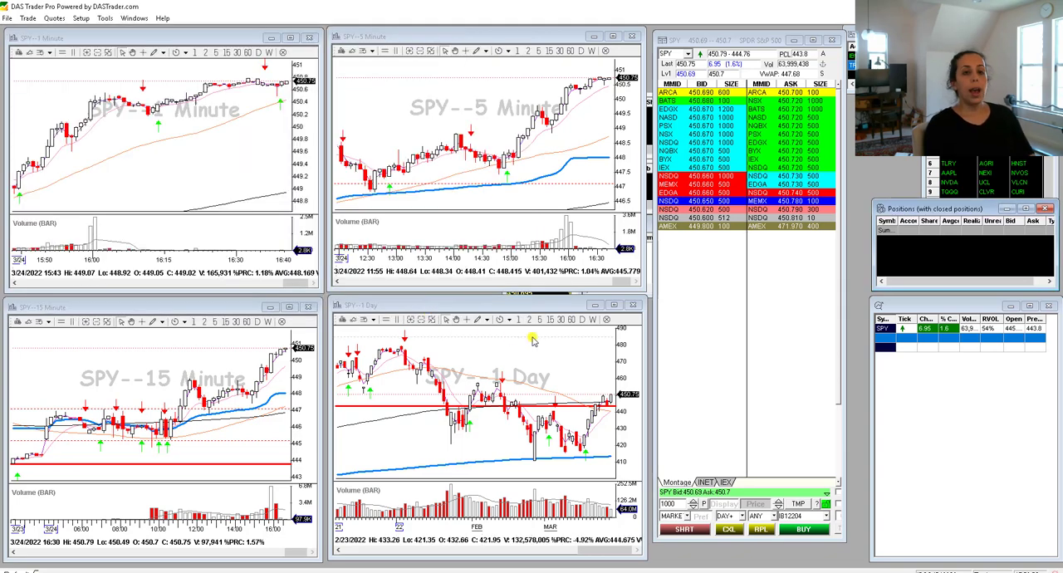